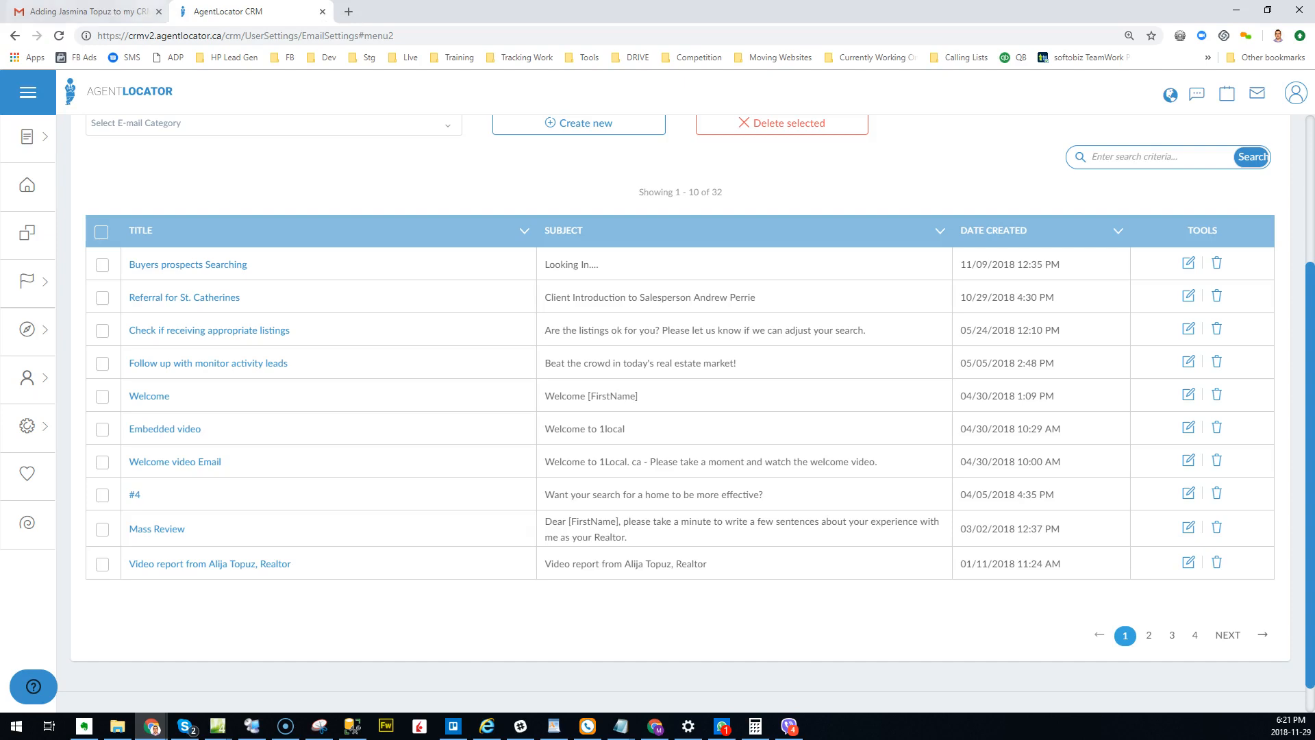
Switch to the Gmail message and save its animated video thumbnail as the GIF image "Welcome" in Downloads.
left_click(96, 11)
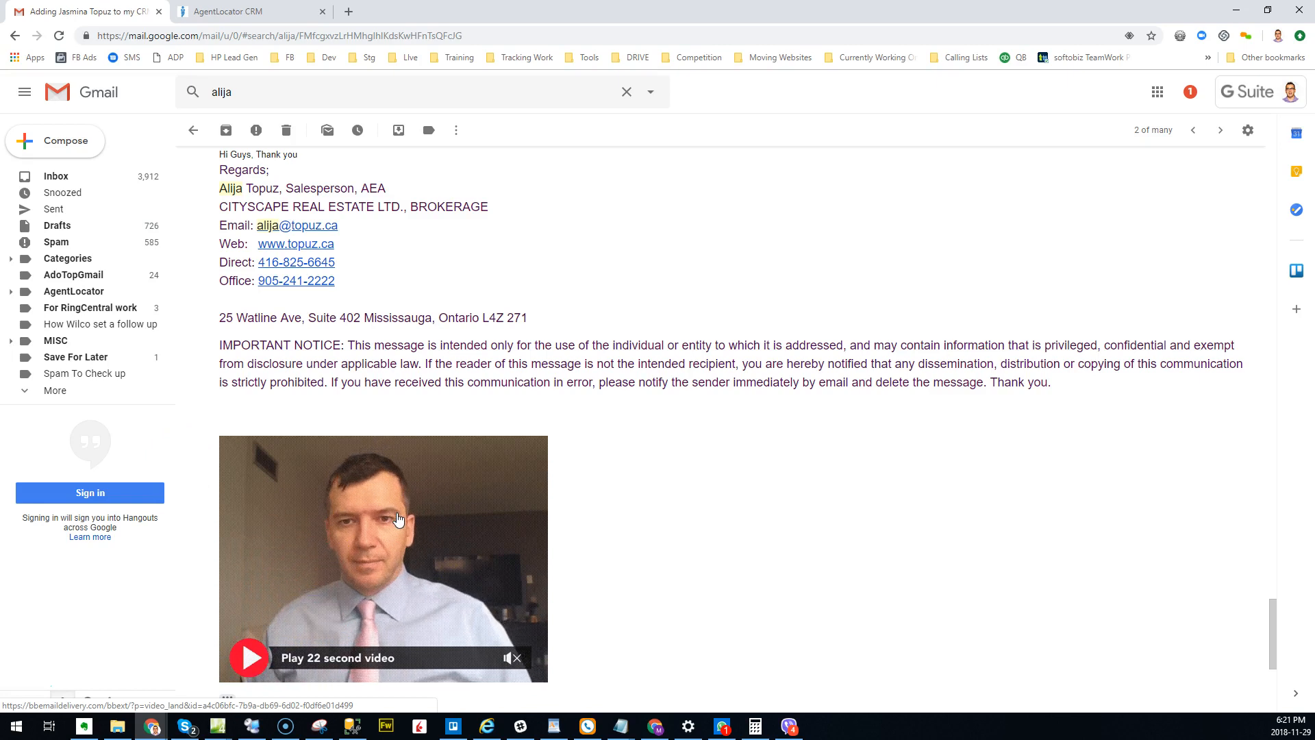
left_click(356, 515)
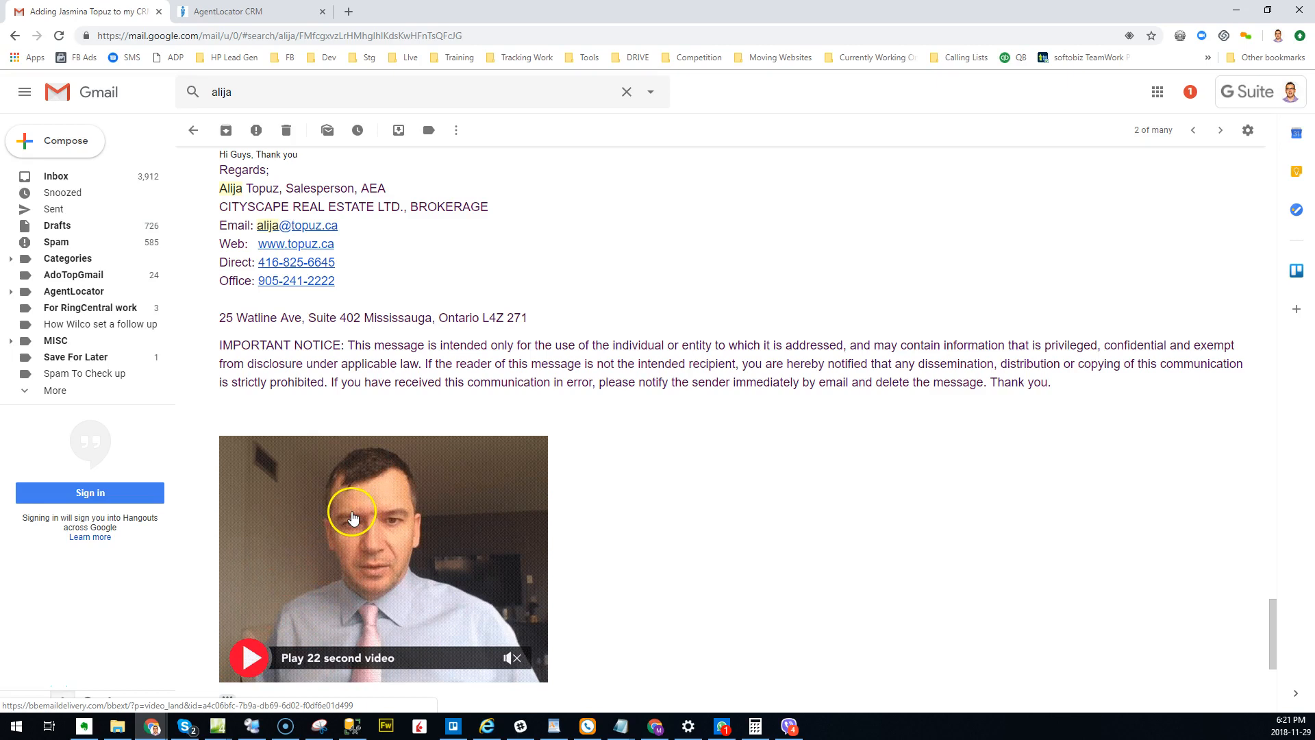
right_click(358, 497)
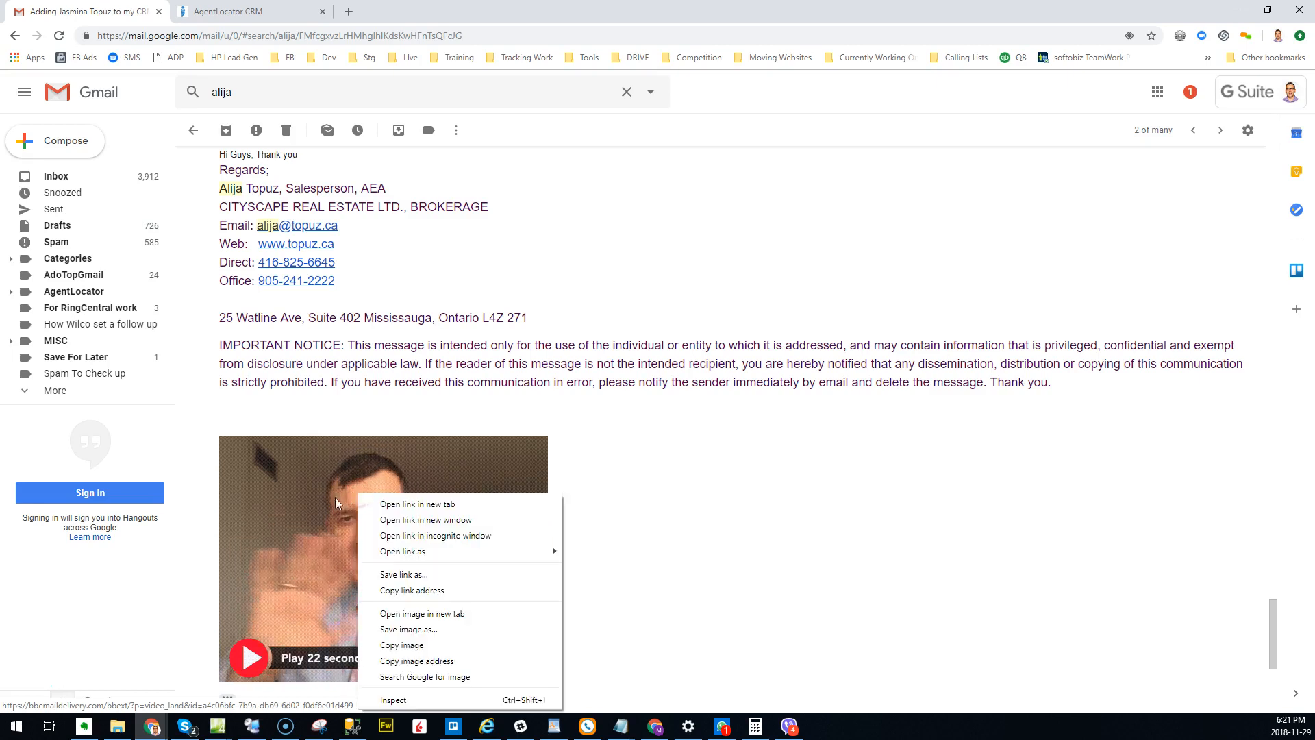
right_click(330, 486)
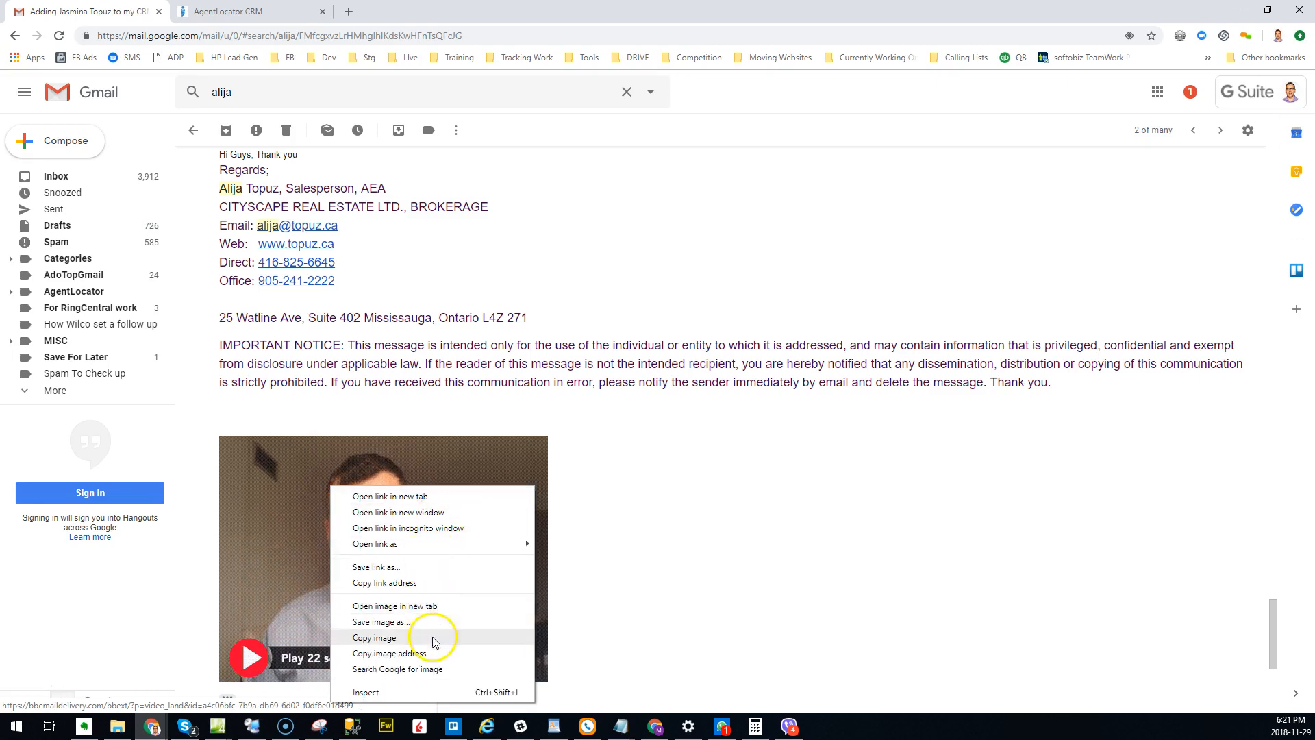
left_click(411, 622)
type("Welcome")
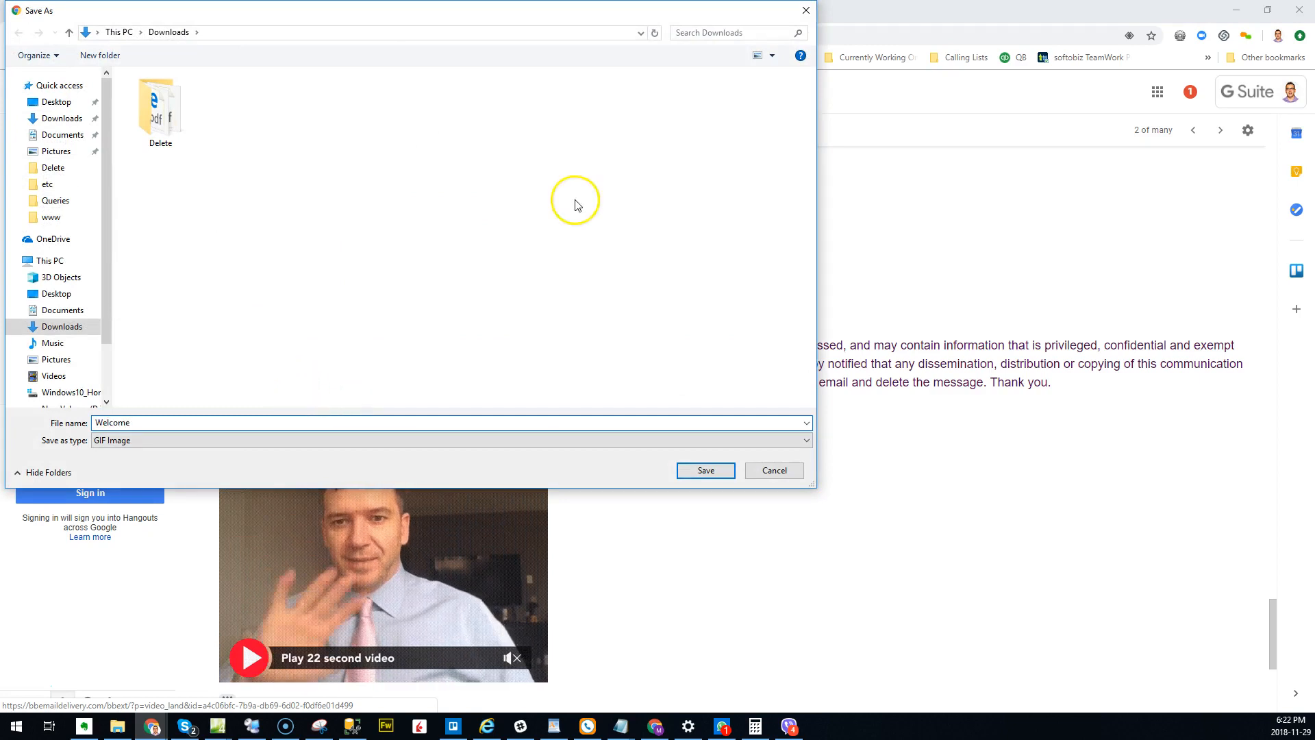
left_click(708, 471)
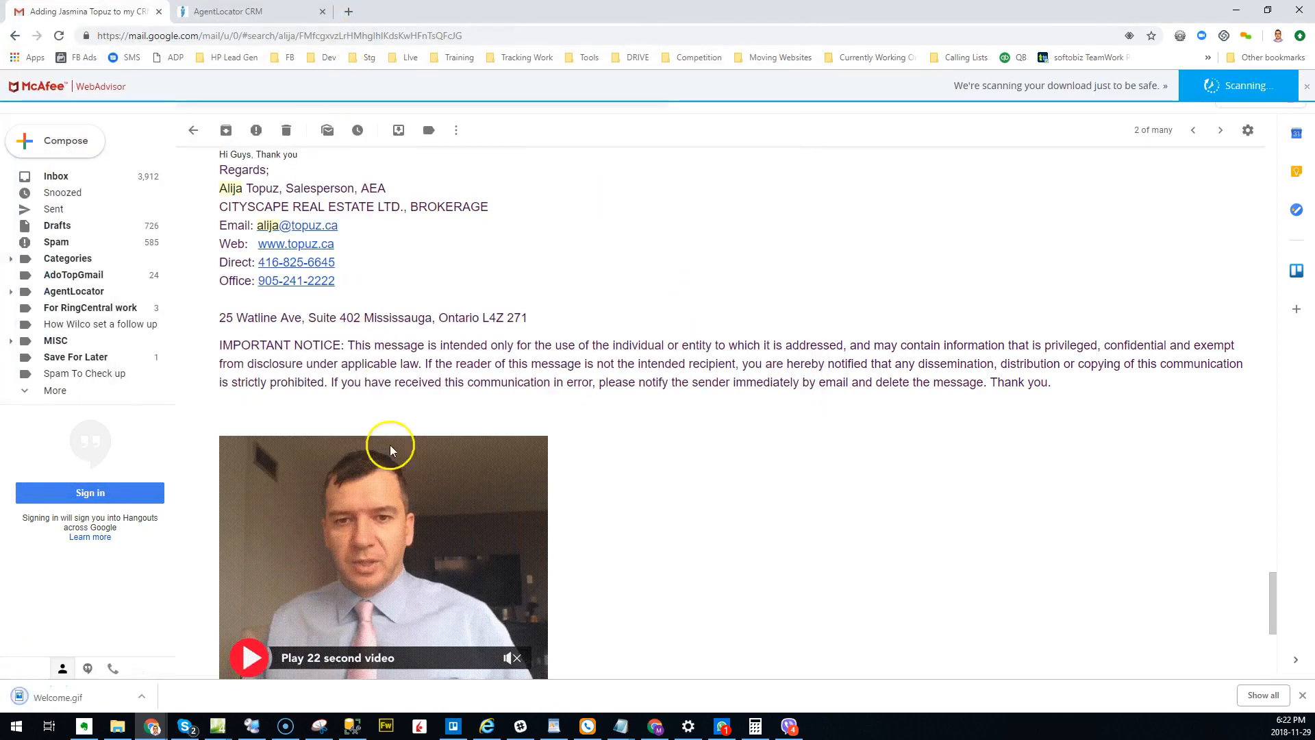
Switch to AgentLocator CRM and create a new e-mail template in the Uncategorized category.
left_click(250, 11)
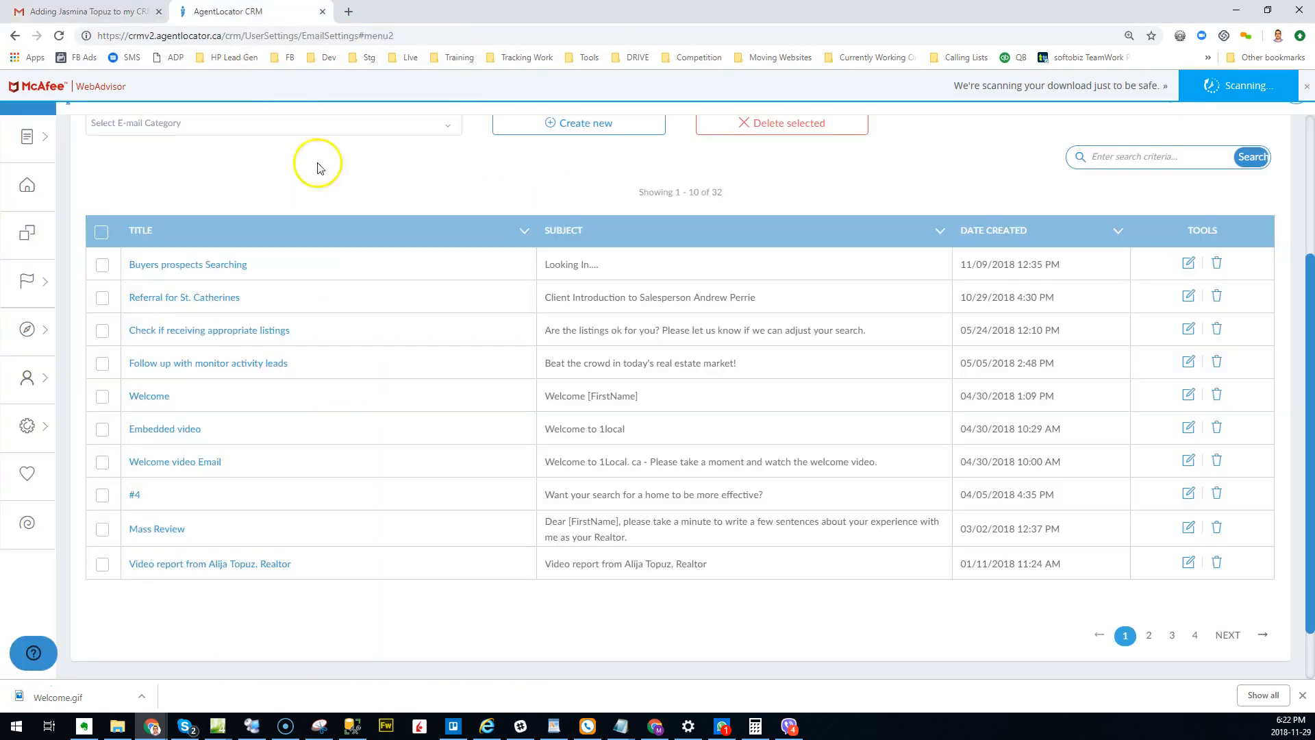
scroll(353, 322, "up", 1)
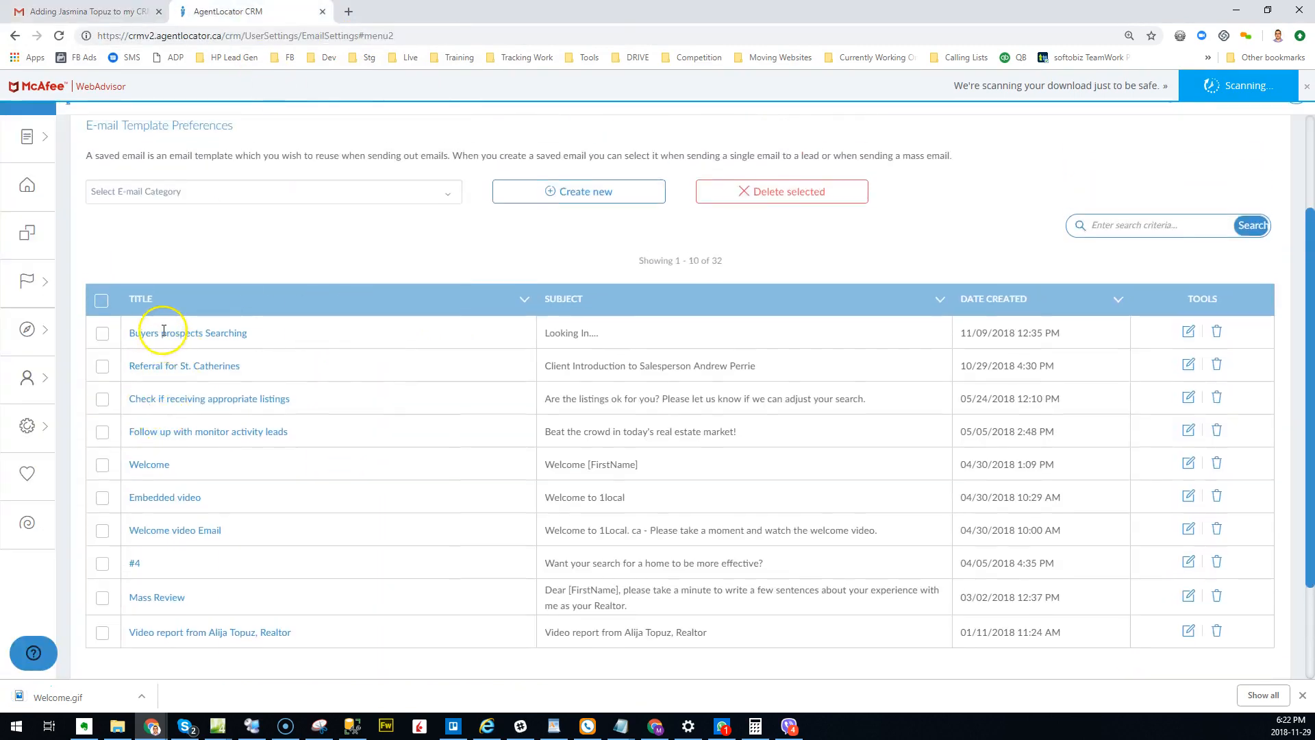
scroll(163, 331, "up", 1)
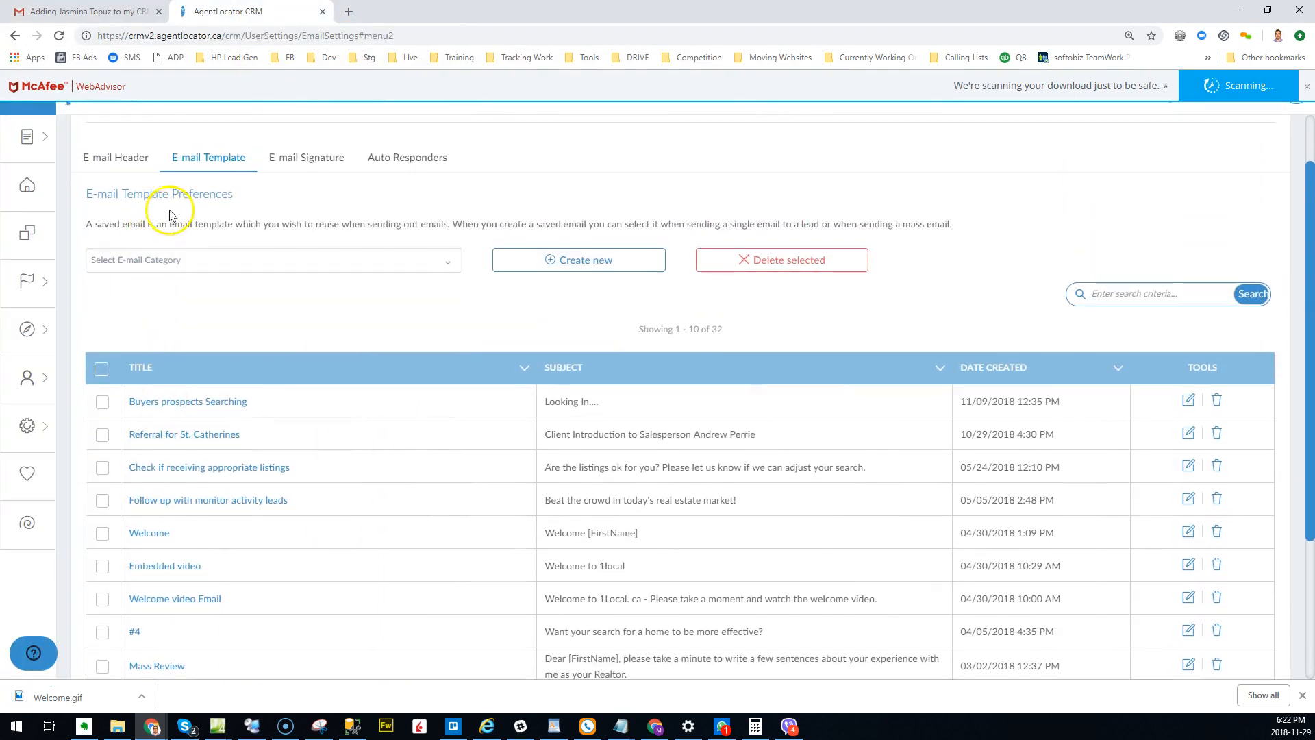
left_click(41, 430)
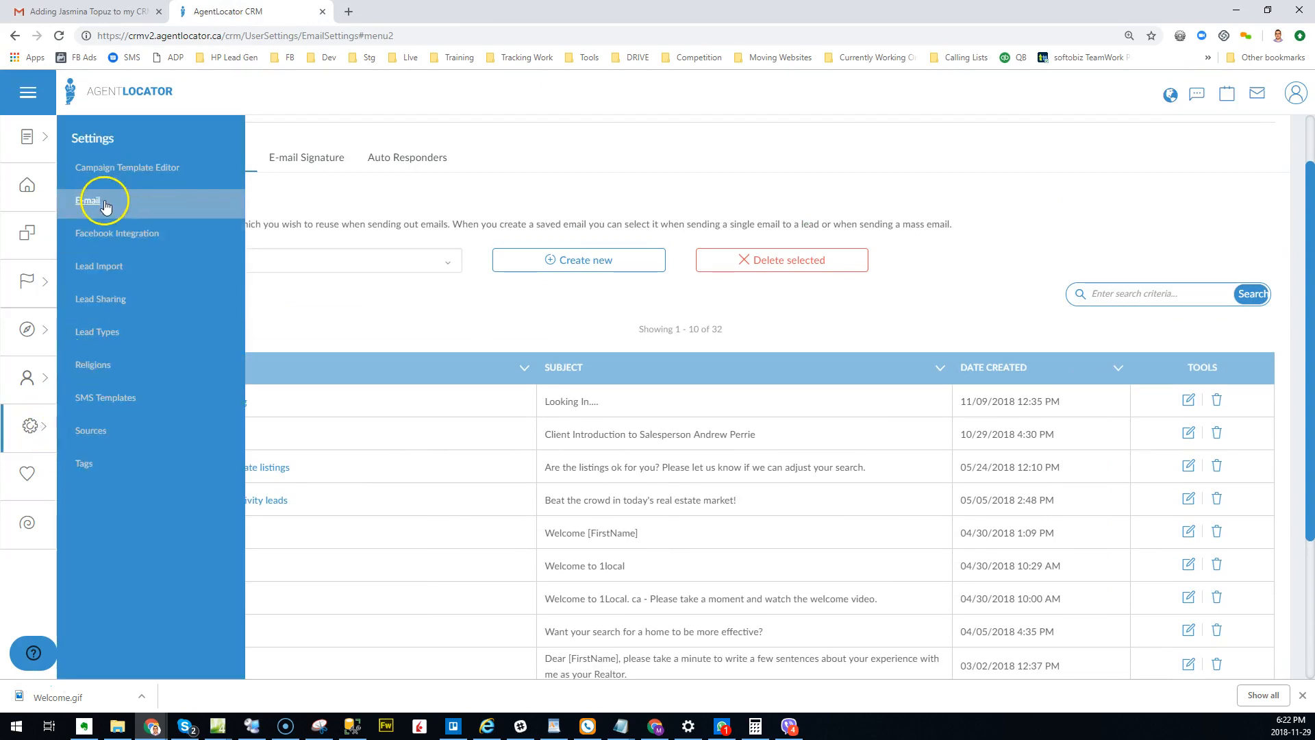
left_click(313, 203)
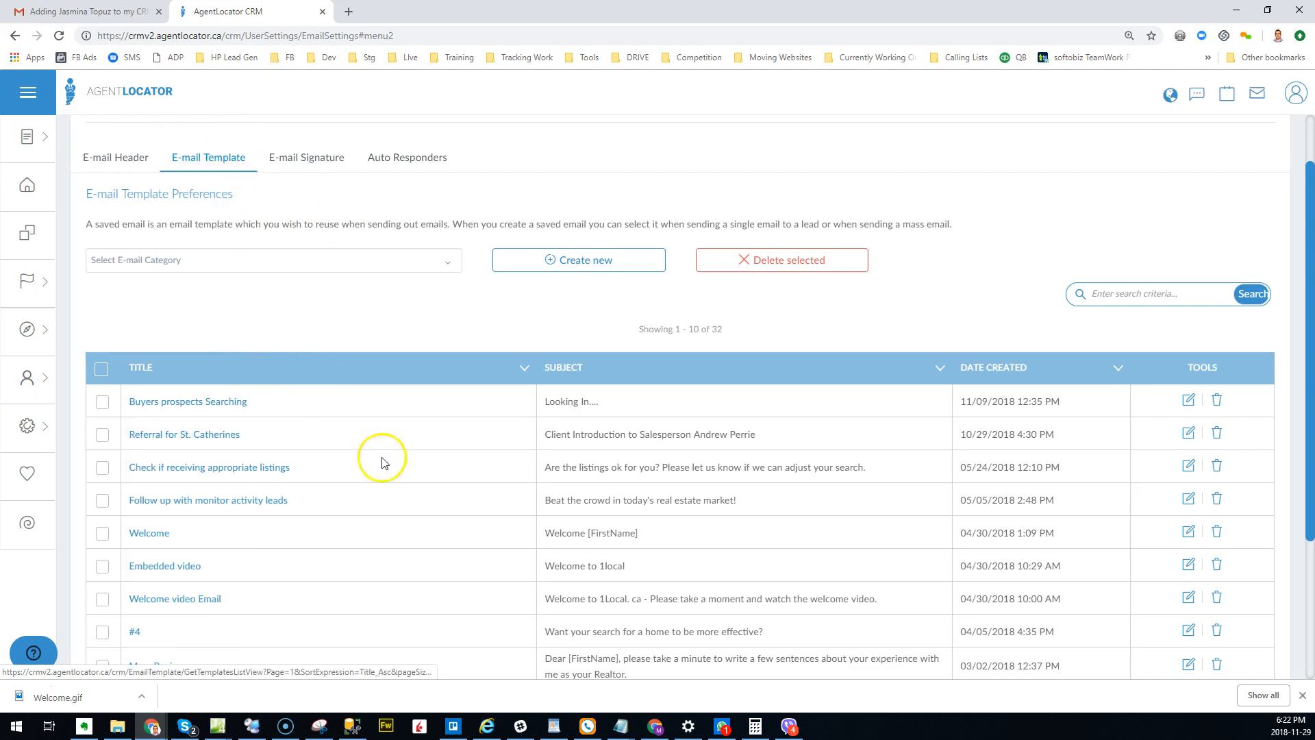
left_click(556, 261)
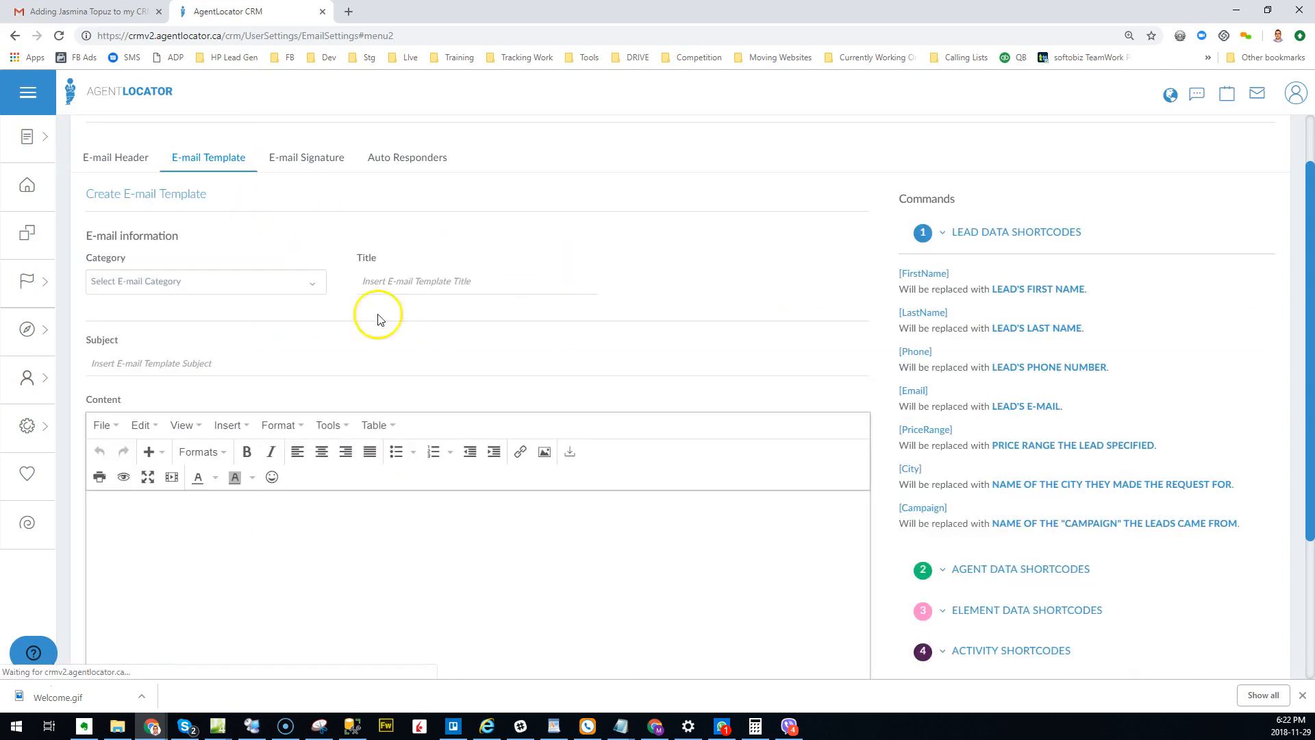
left_click(301, 288)
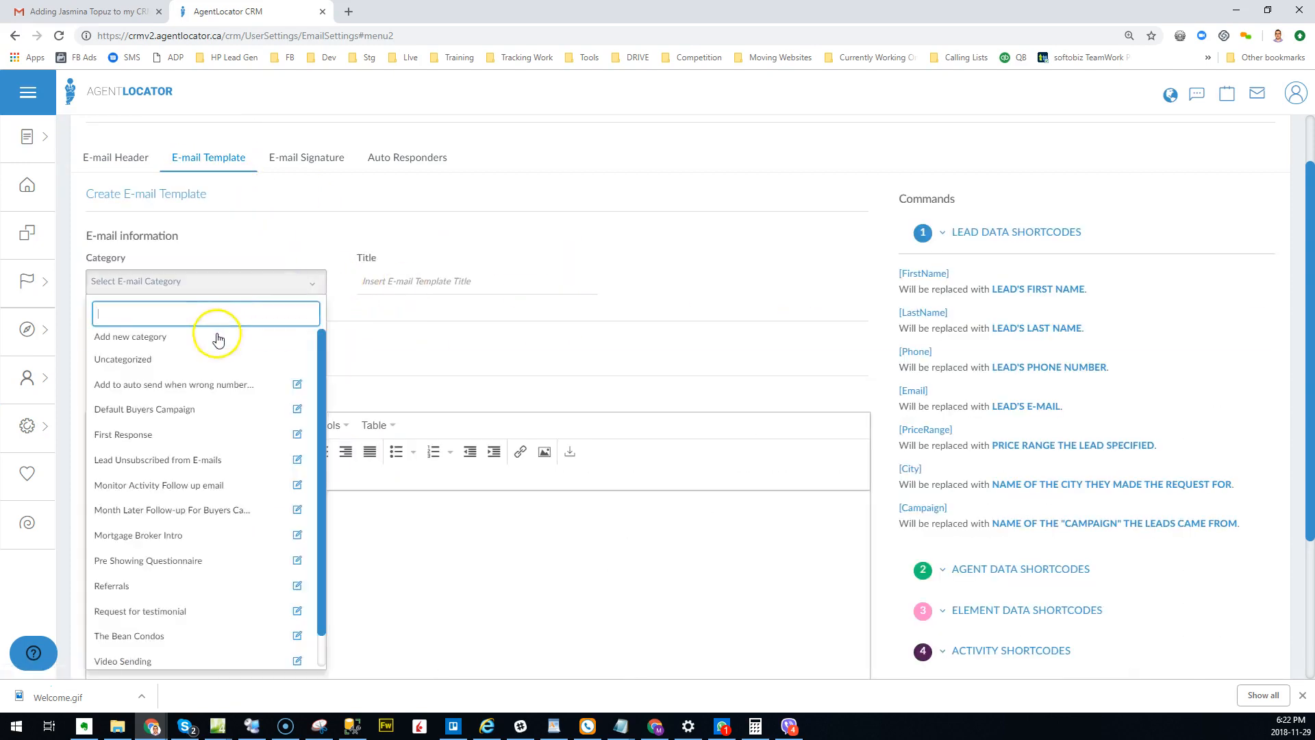
left_click(182, 361)
Title the template "Welcome Testing" and enter the subject "Welcome [FirstName]".
left_click(441, 274)
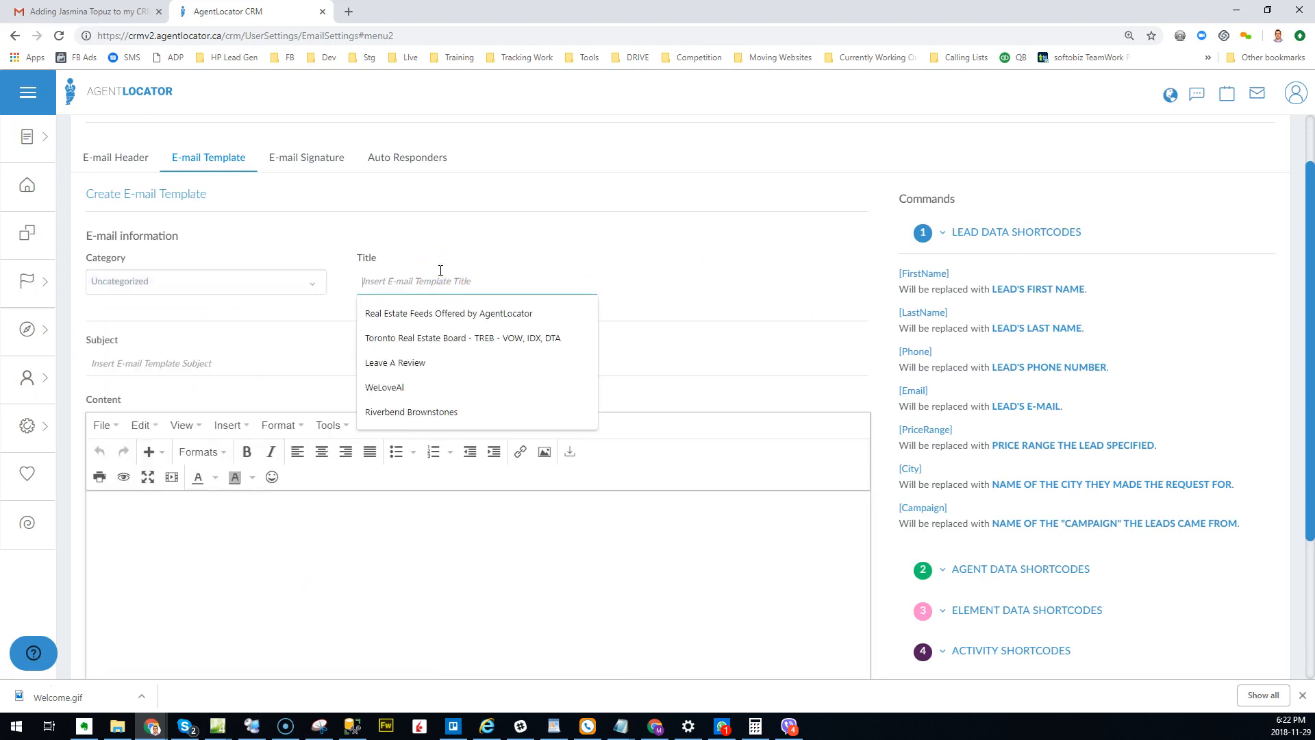
type("Welc")
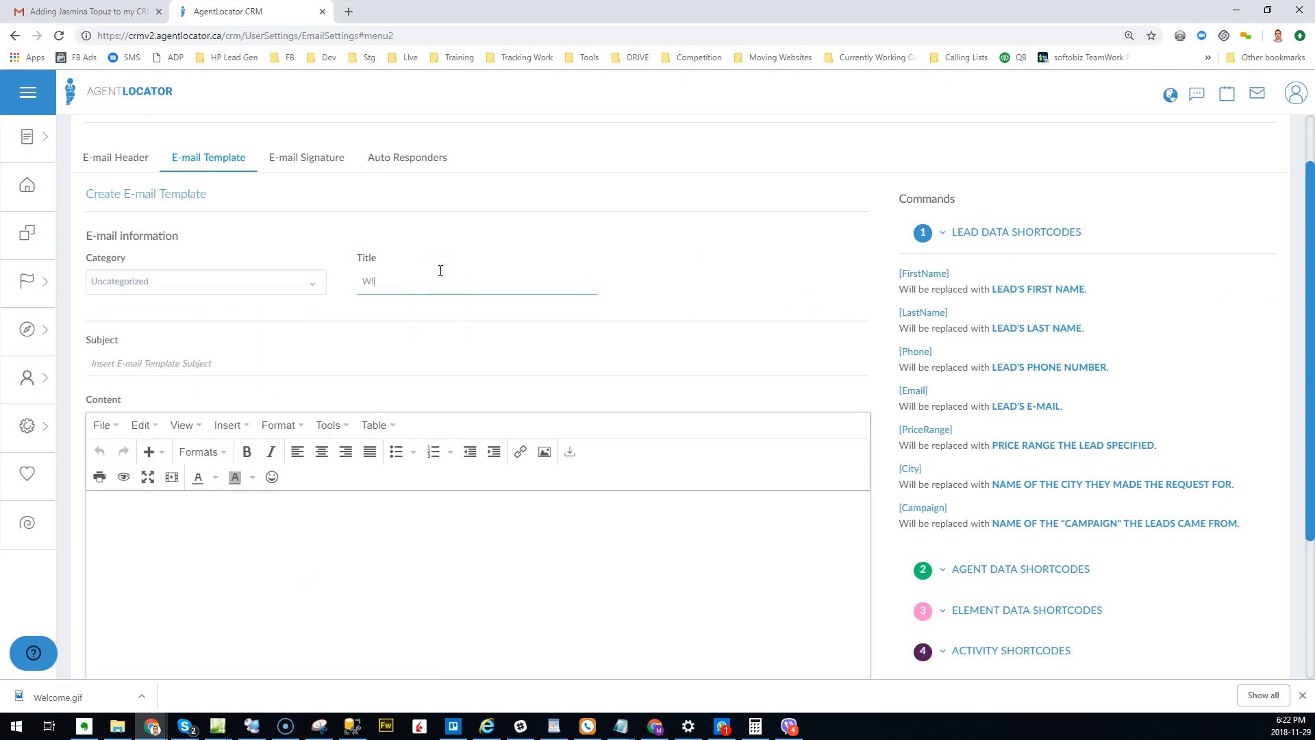
type("ome Testing")
key("Tab")
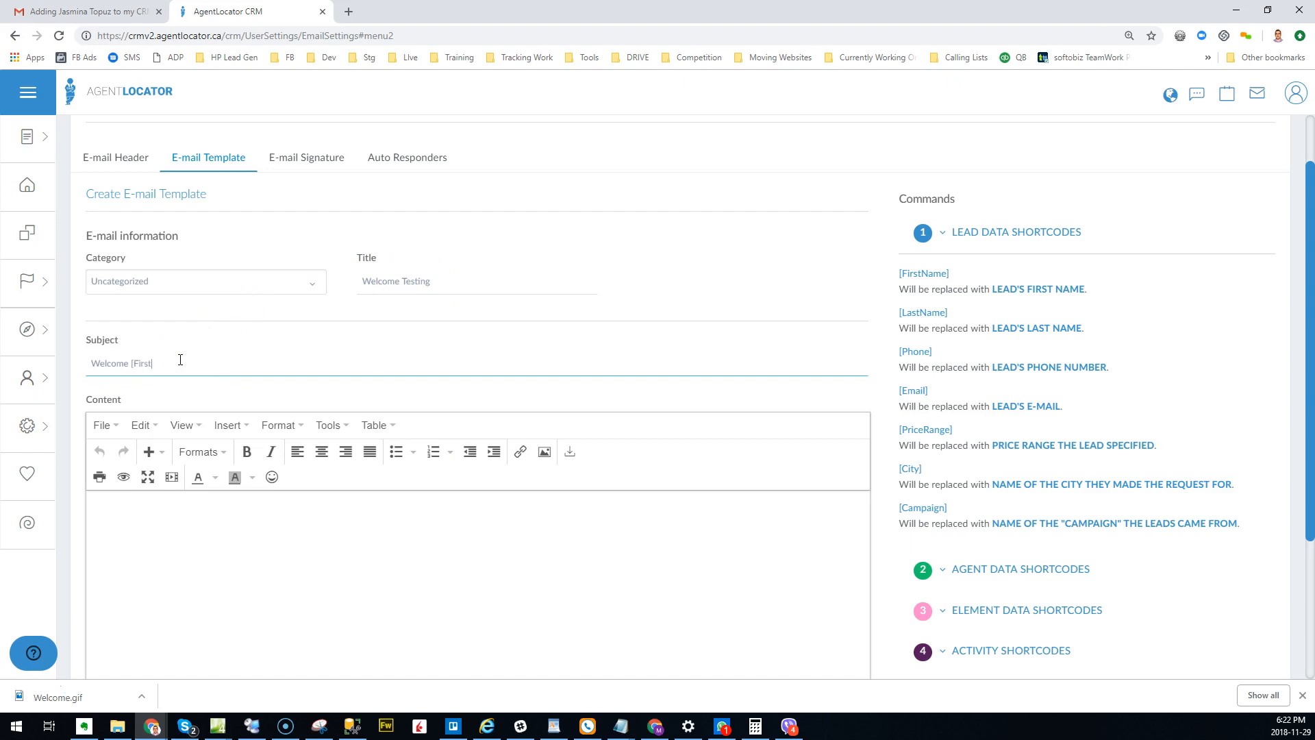
Write "Hey there [FirstName]," and "Thanks so much for registering." in the content, and insert the Welcome image from Downloads below.
left_click(210, 542)
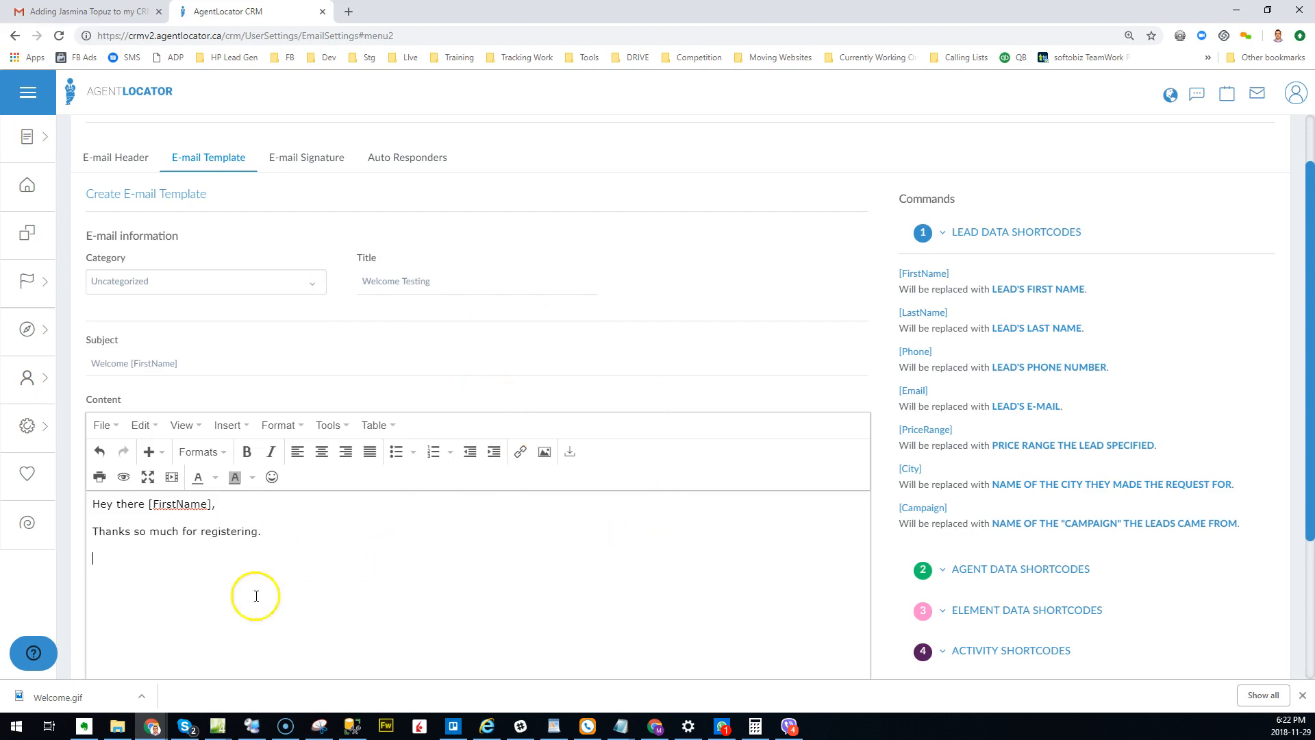
left_click(573, 455)
left_click(229, 118)
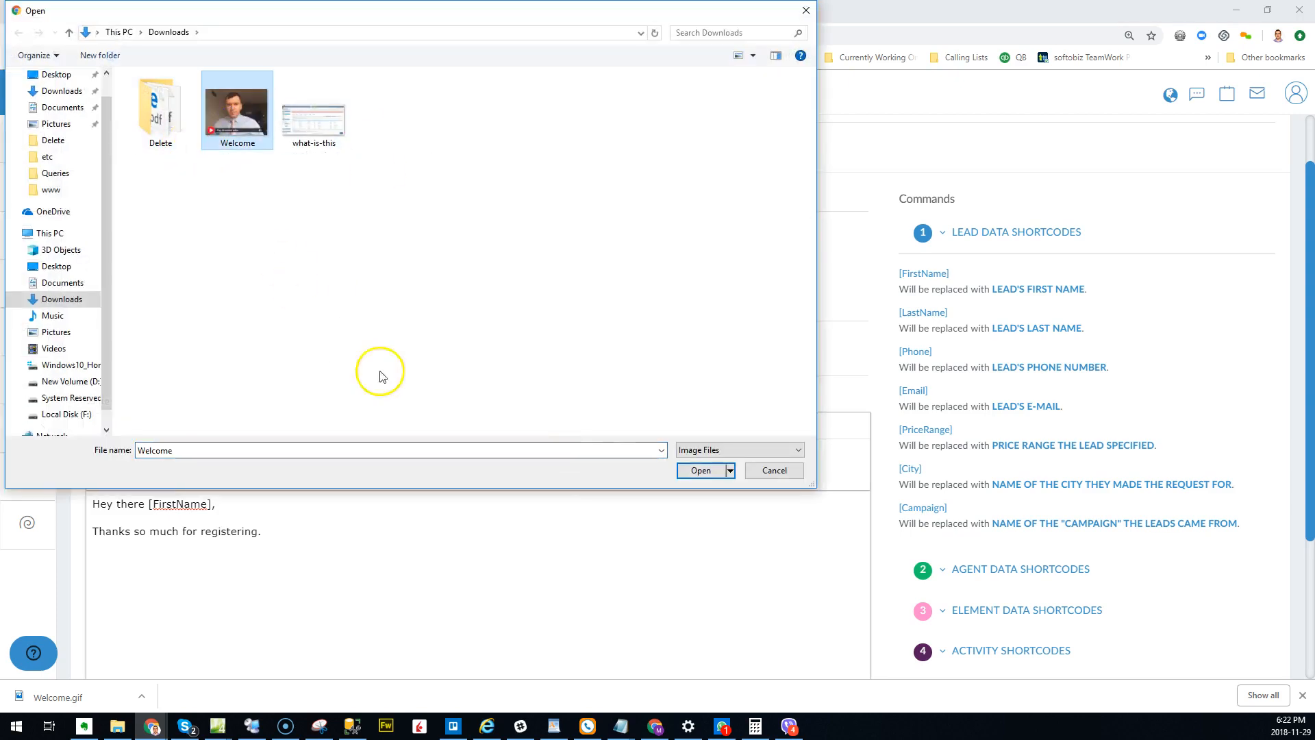
left_click(710, 474)
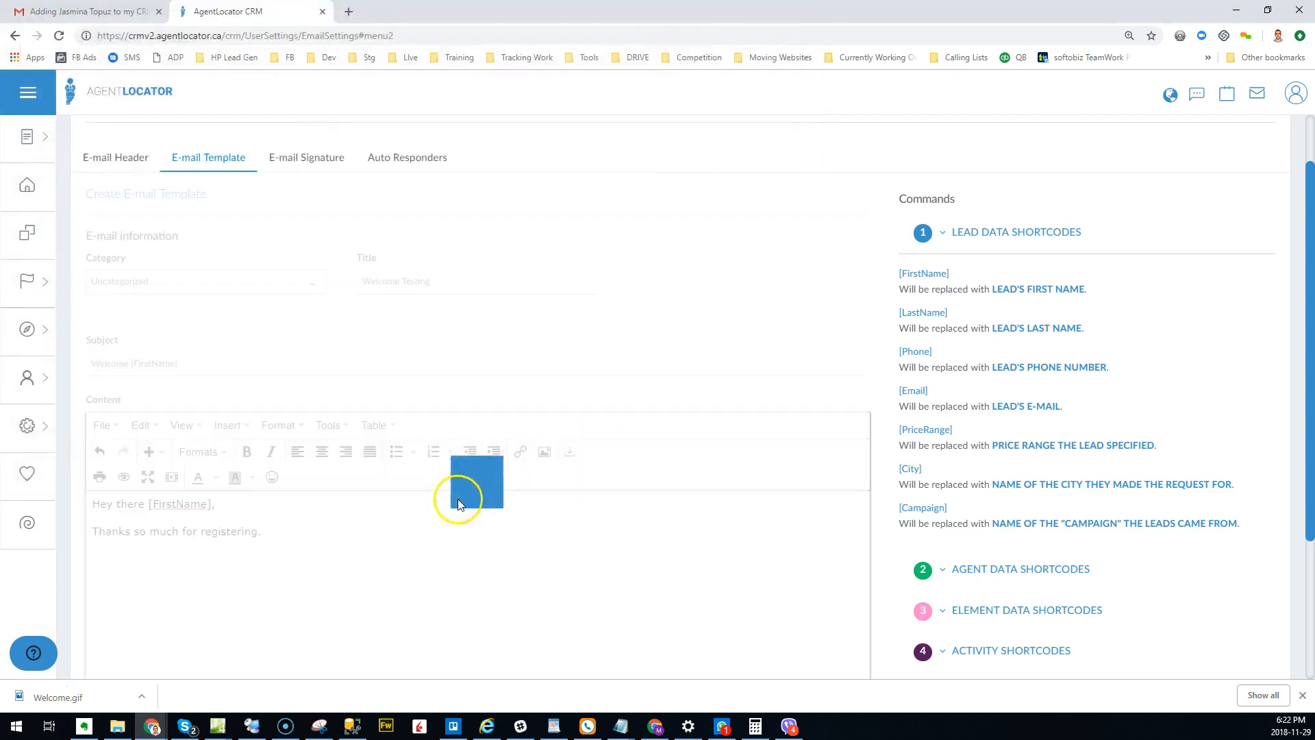
Save the new template and reopen "Welcome Testing" from the template list for editing.
scroll(437, 555, "down", 1)
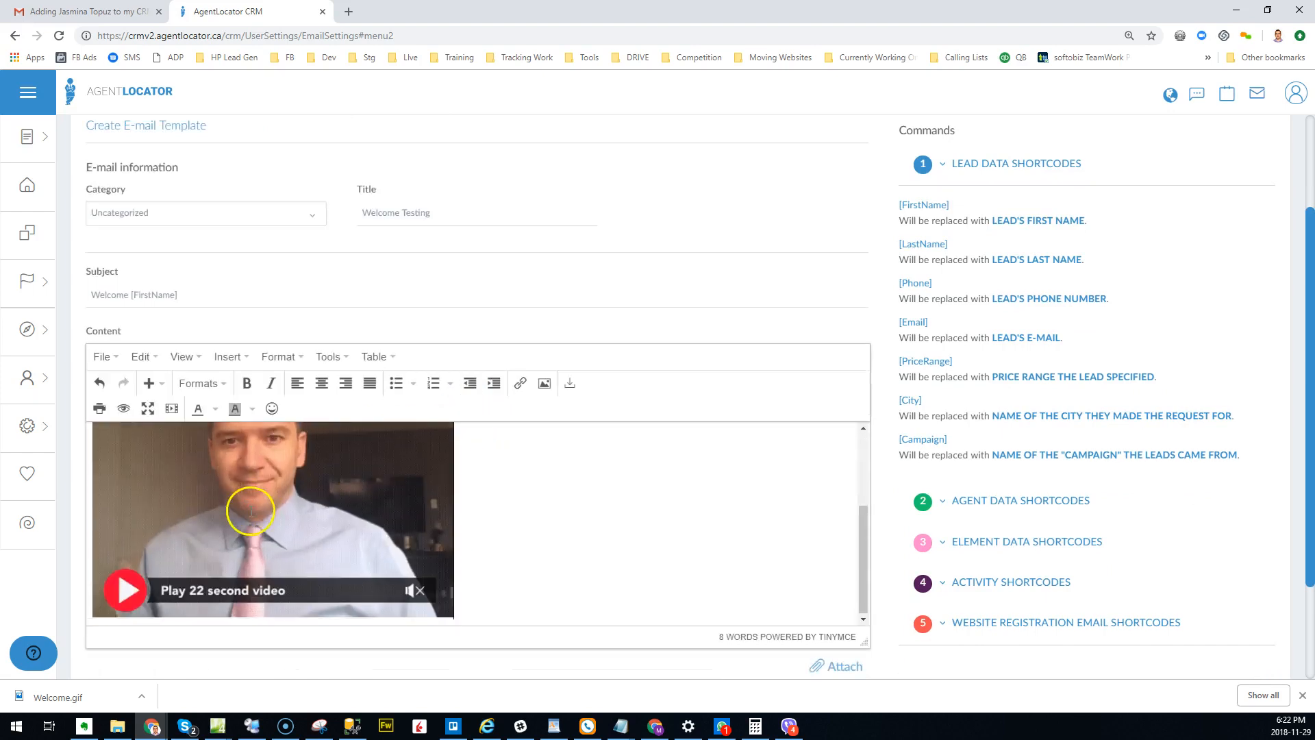
scroll(596, 541, "up", 4)
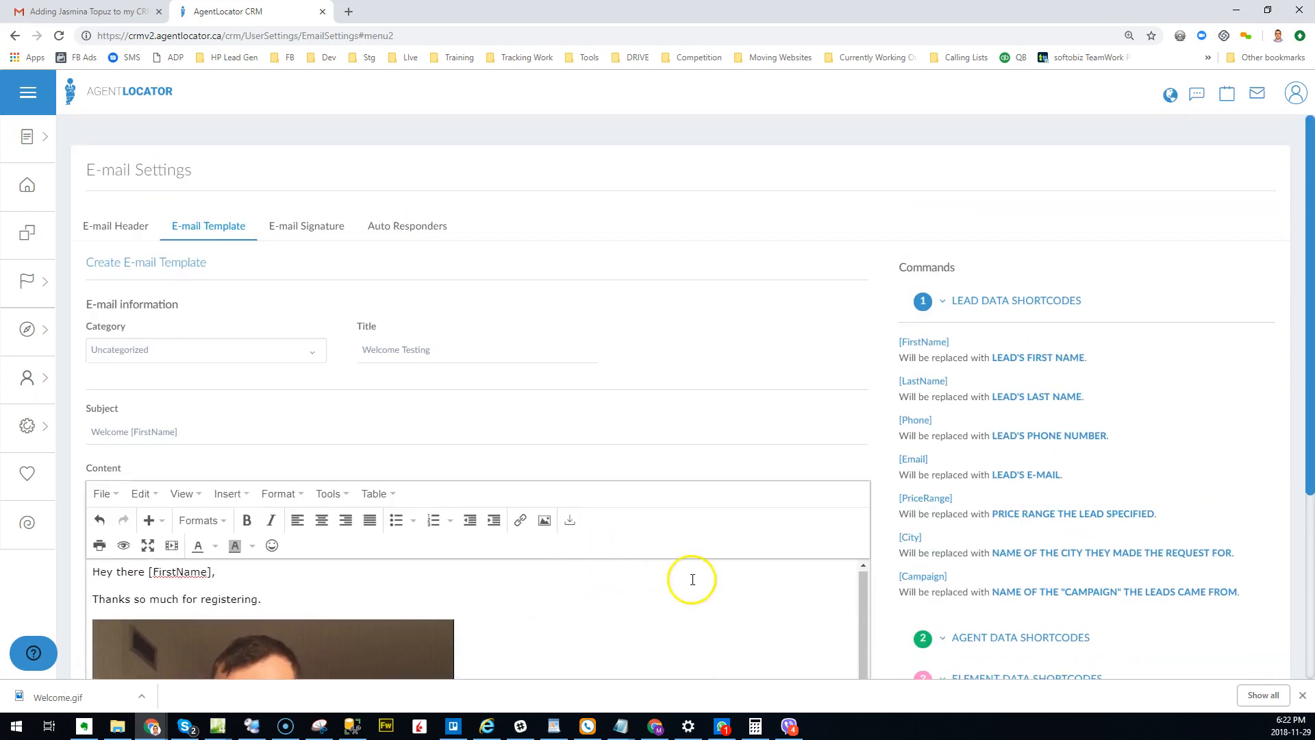
scroll(706, 582, "down", 4)
left_click(750, 556)
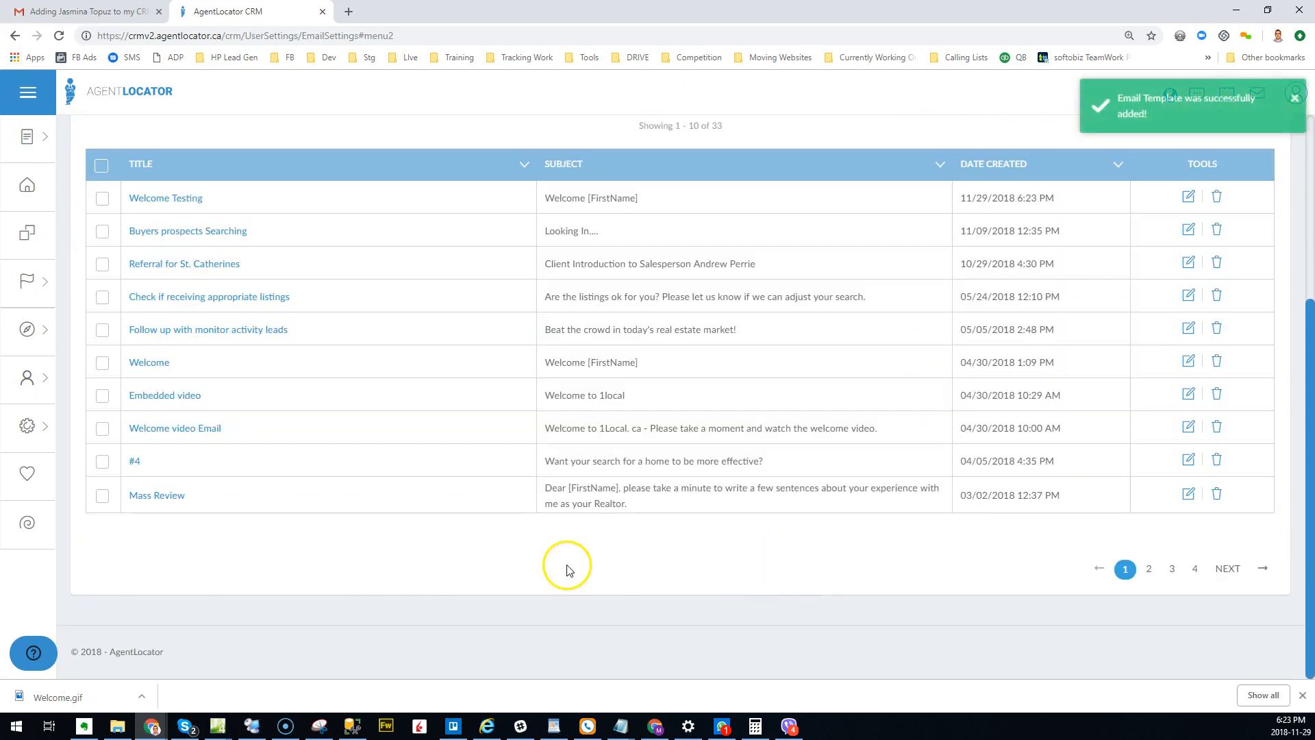
scroll(287, 248, "up", 2)
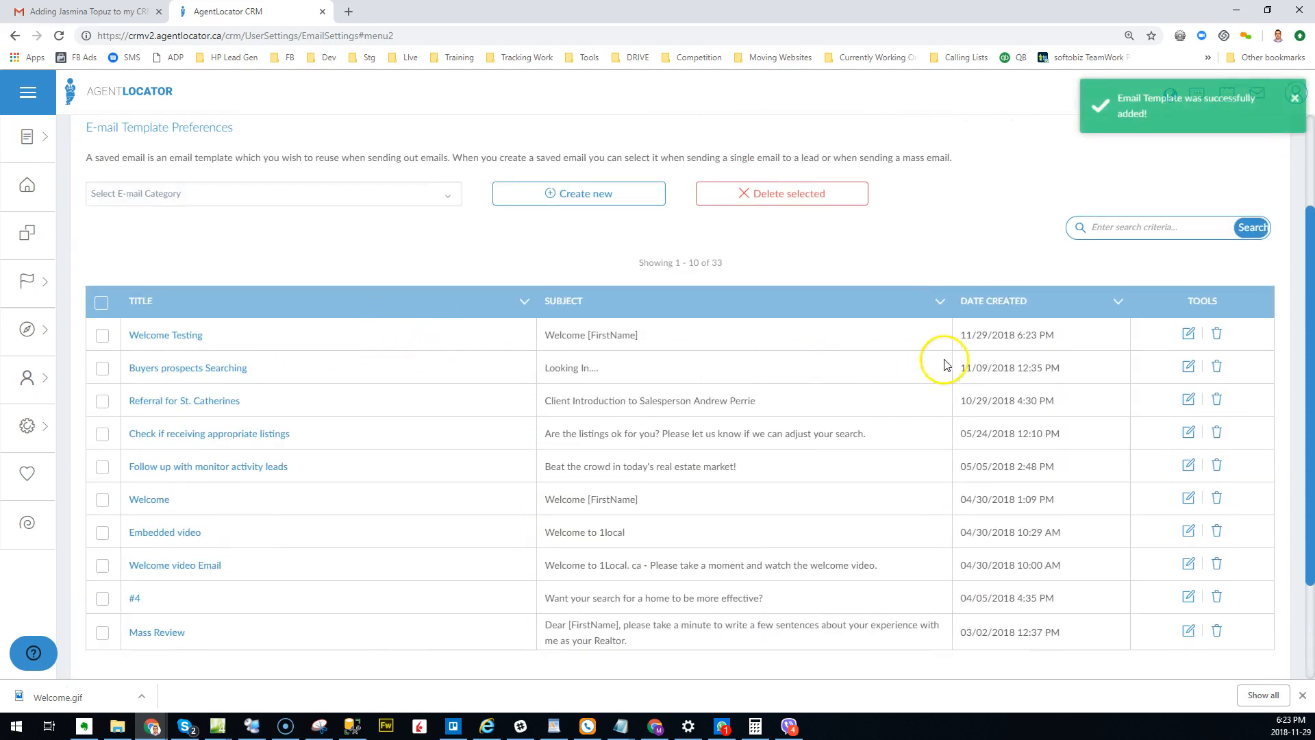
left_click(1189, 335)
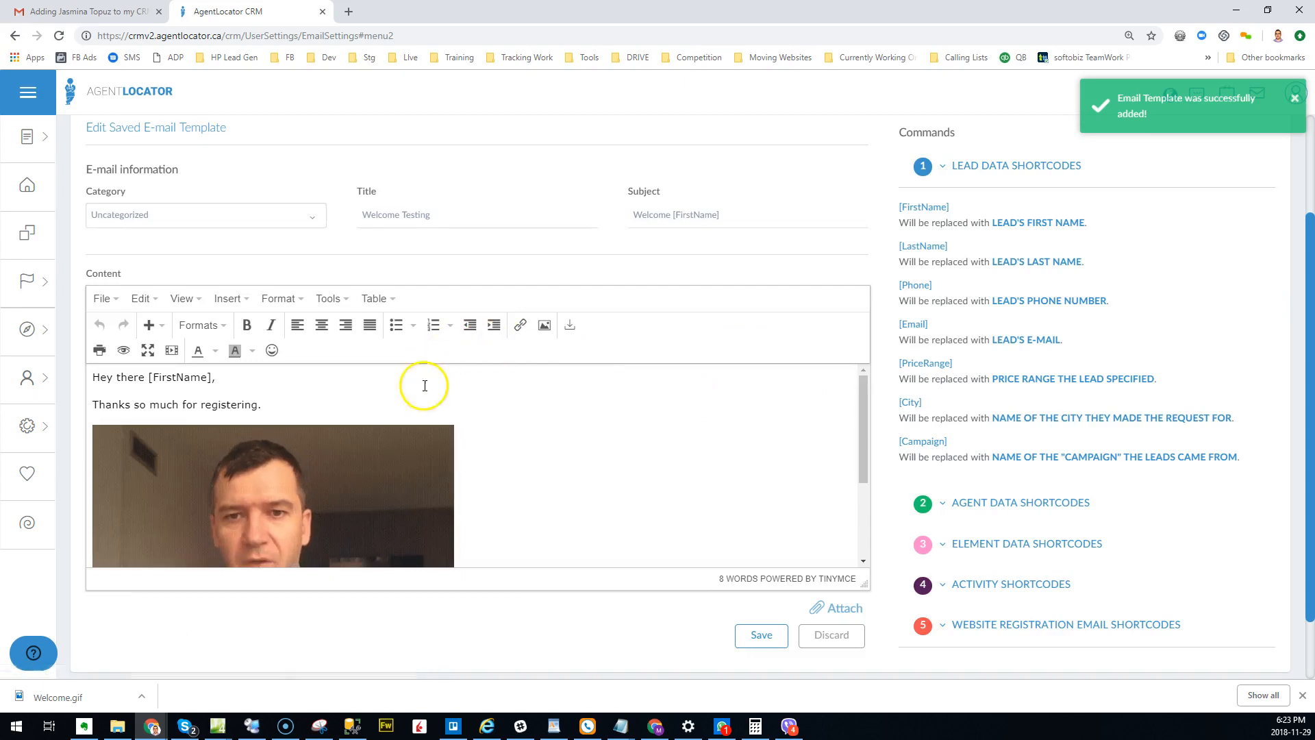
Enlarge the content editor vertically to fit the whole inserted video thumbnail.
left_click(364, 425)
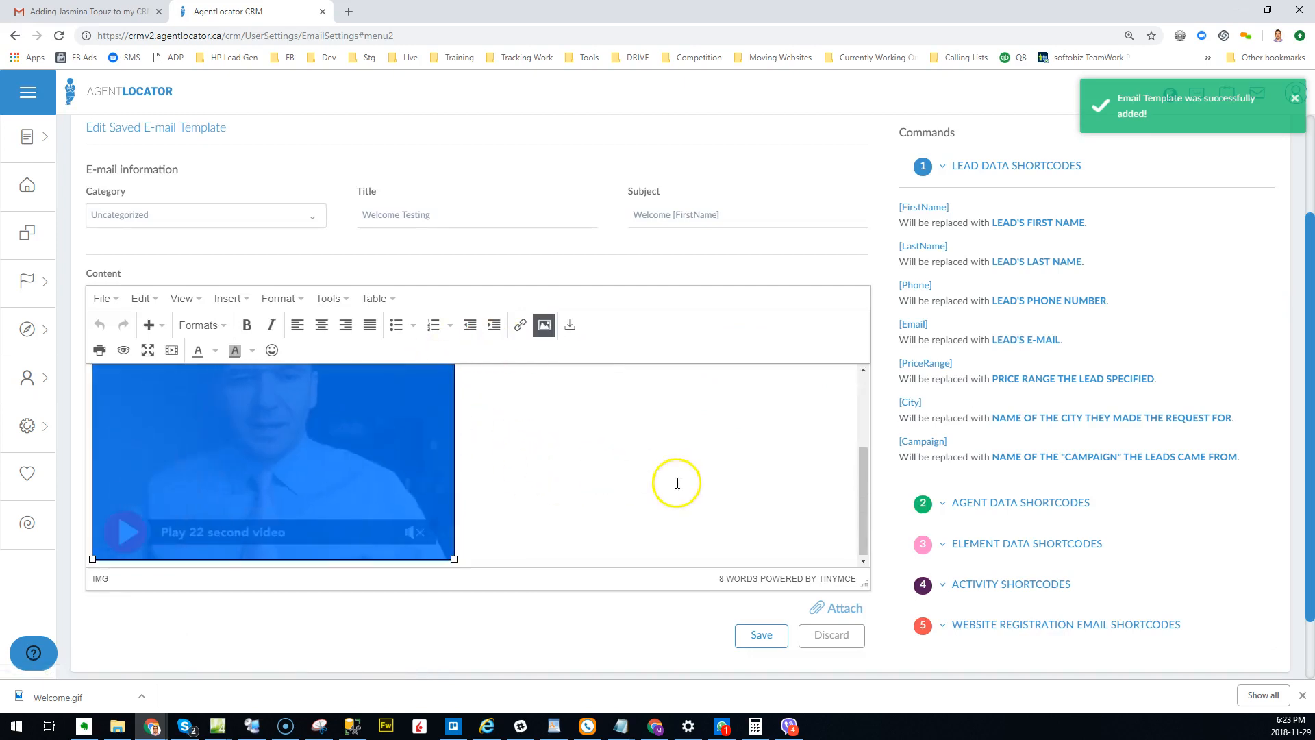
left_click(641, 467)
scroll(624, 467, "up", 3)
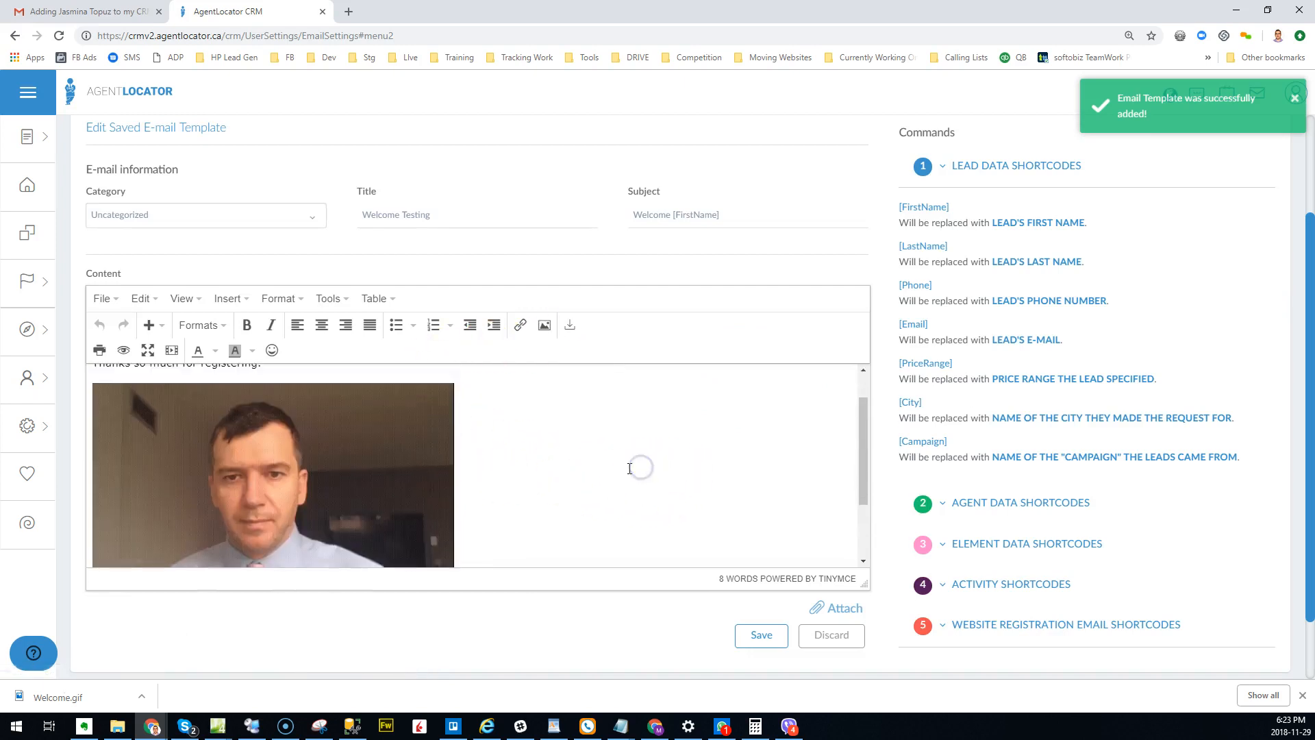
left_click_drag(863, 583, 861, 674)
scroll(139, 491, "down", 1)
left_click(139, 492)
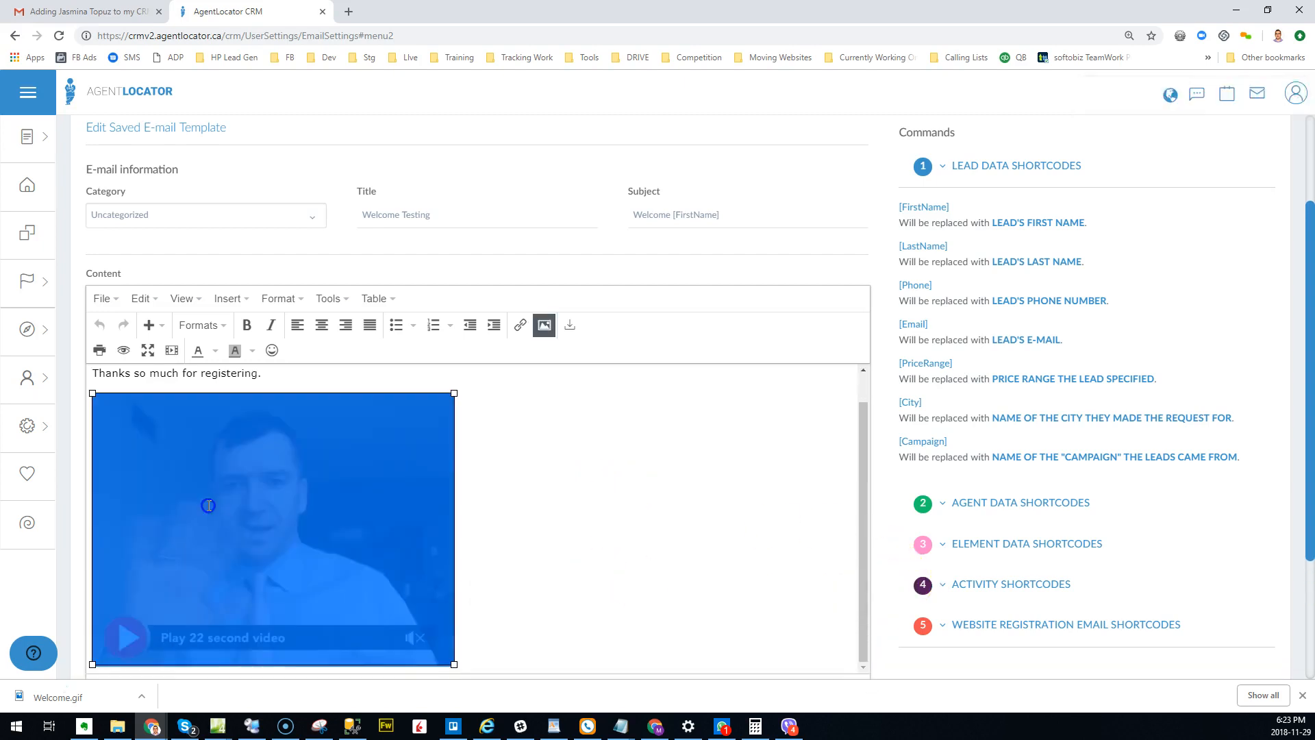
left_click(608, 488)
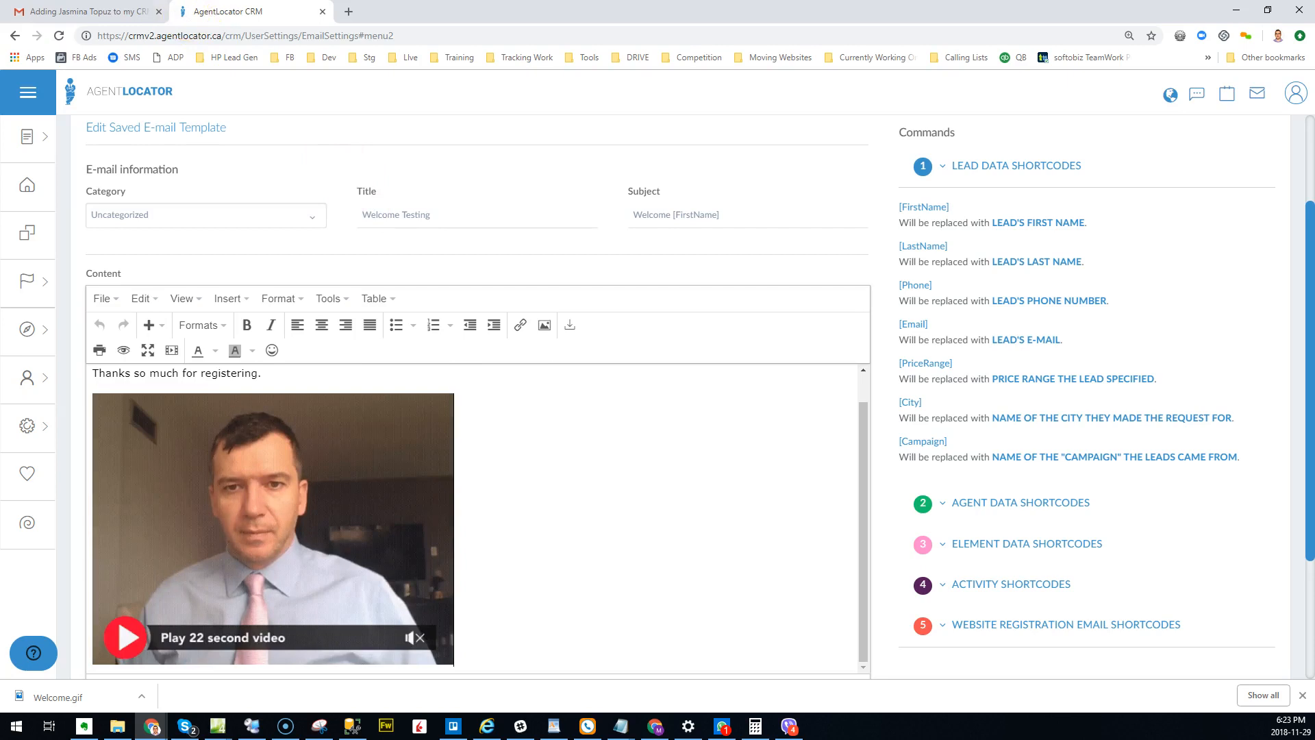
Open the 22 second video from its thumbnail in the Gmail message and copy the video page's web address.
left_click(96, 12)
scroll(415, 532, "down", 1)
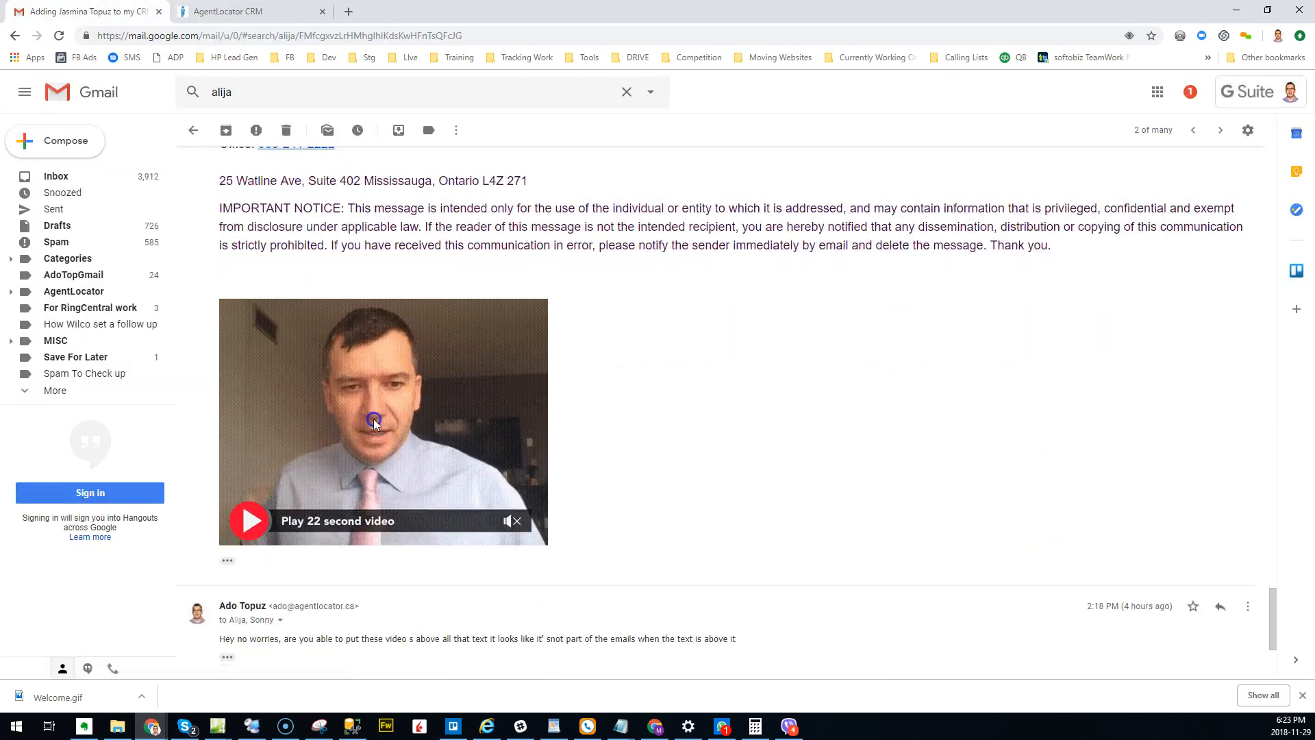
left_click(415, 533)
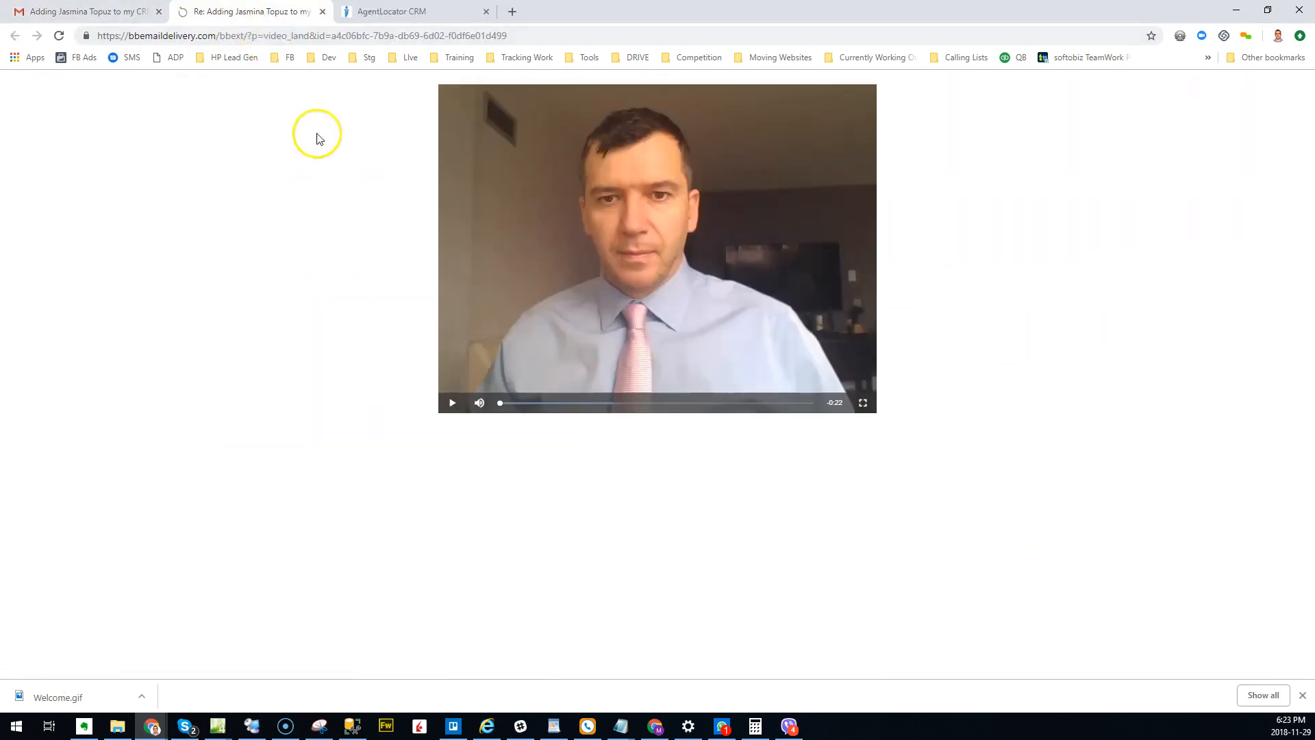
left_click(290, 35)
right_click(291, 35)
left_click(339, 109)
Return to AgentLocator CRM and link the thumbnail in the template to the copied video address.
left_click(391, 11)
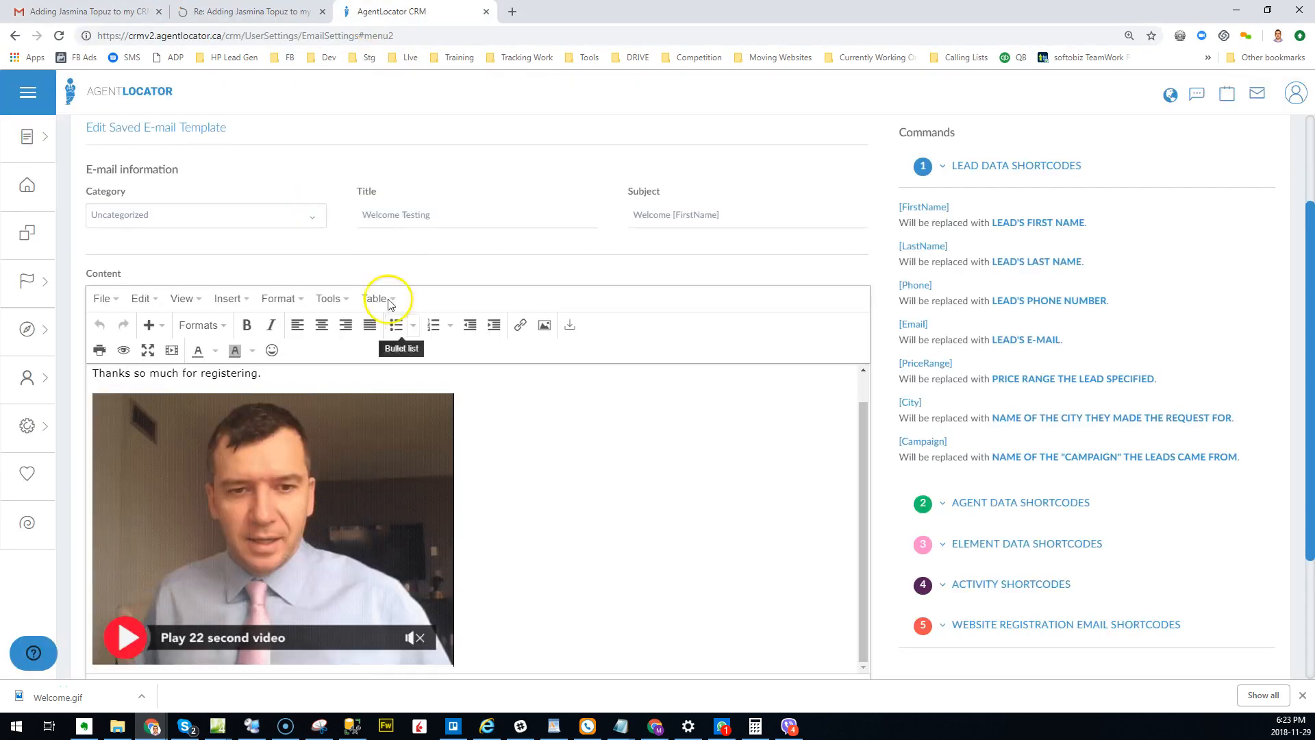
left_click(565, 487)
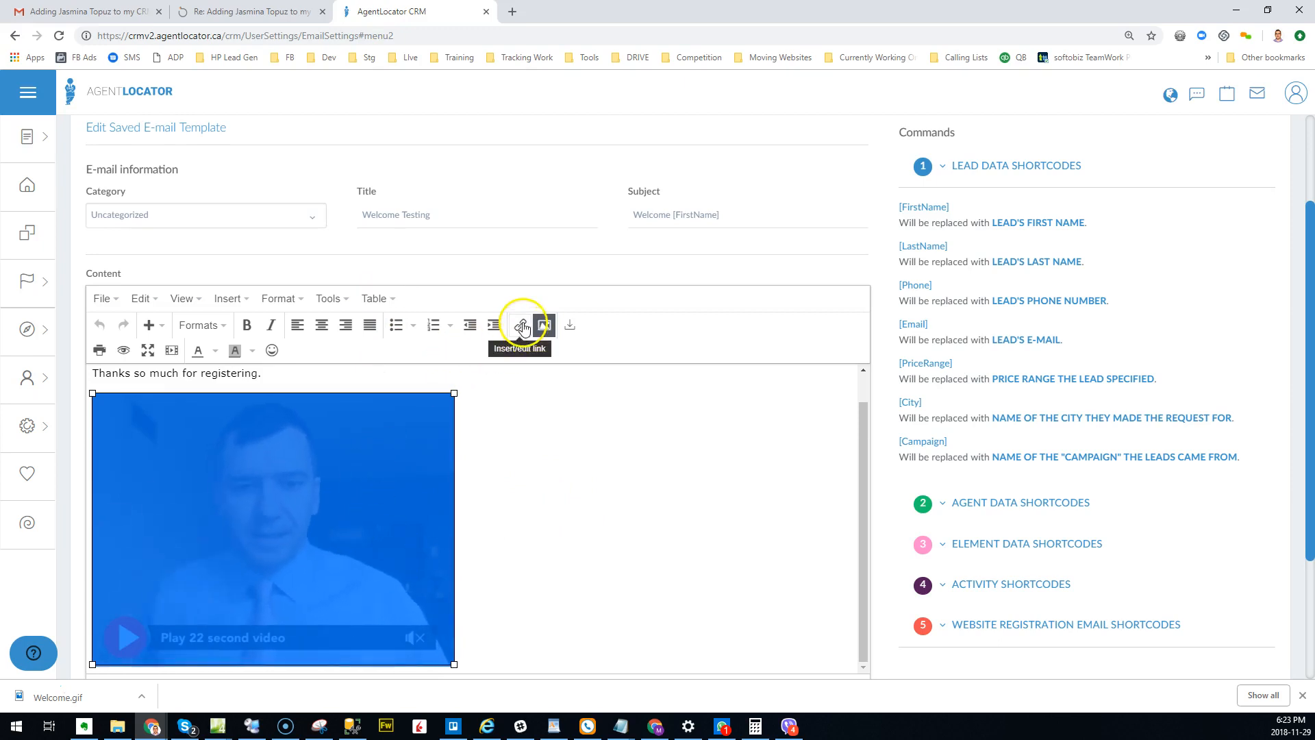
left_click(522, 328)
left_click(641, 338)
key("ctrl+v")
left_click(742, 441)
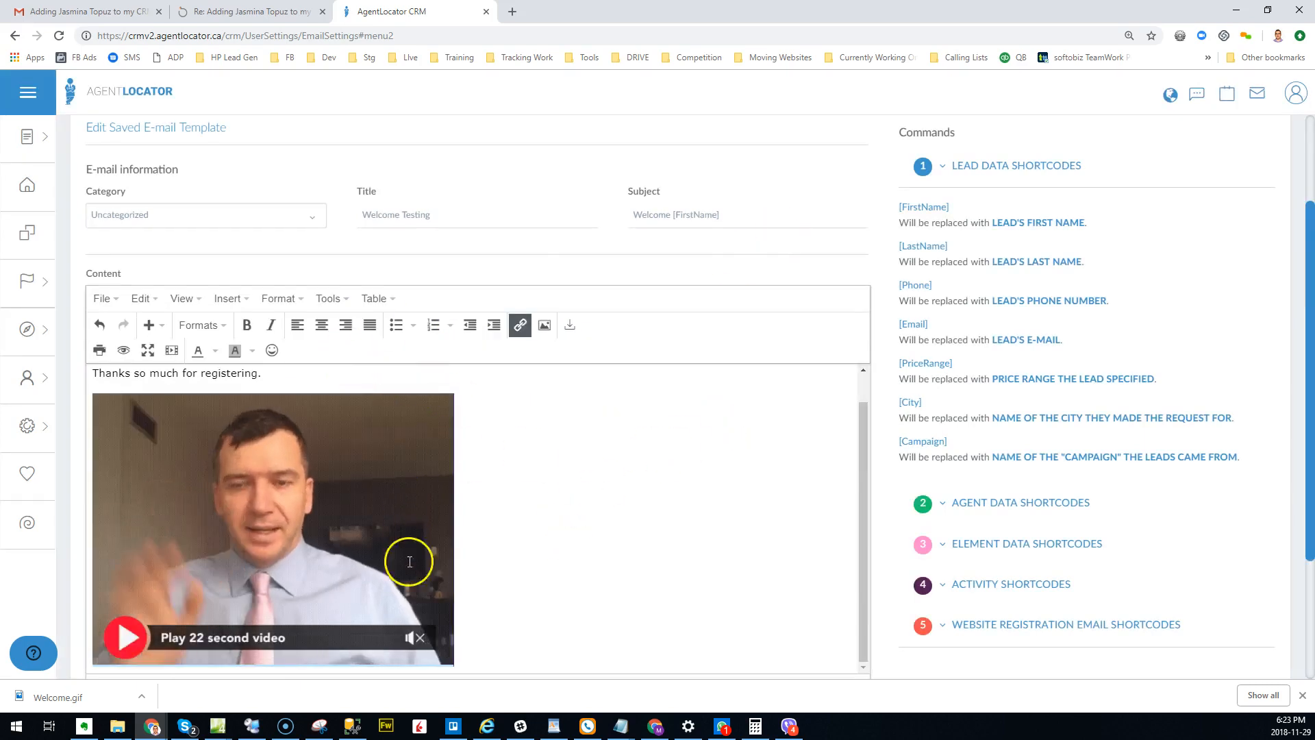
Save the edited template and open a preview of its content.
scroll(856, 445, "down", 3)
left_click(761, 559)
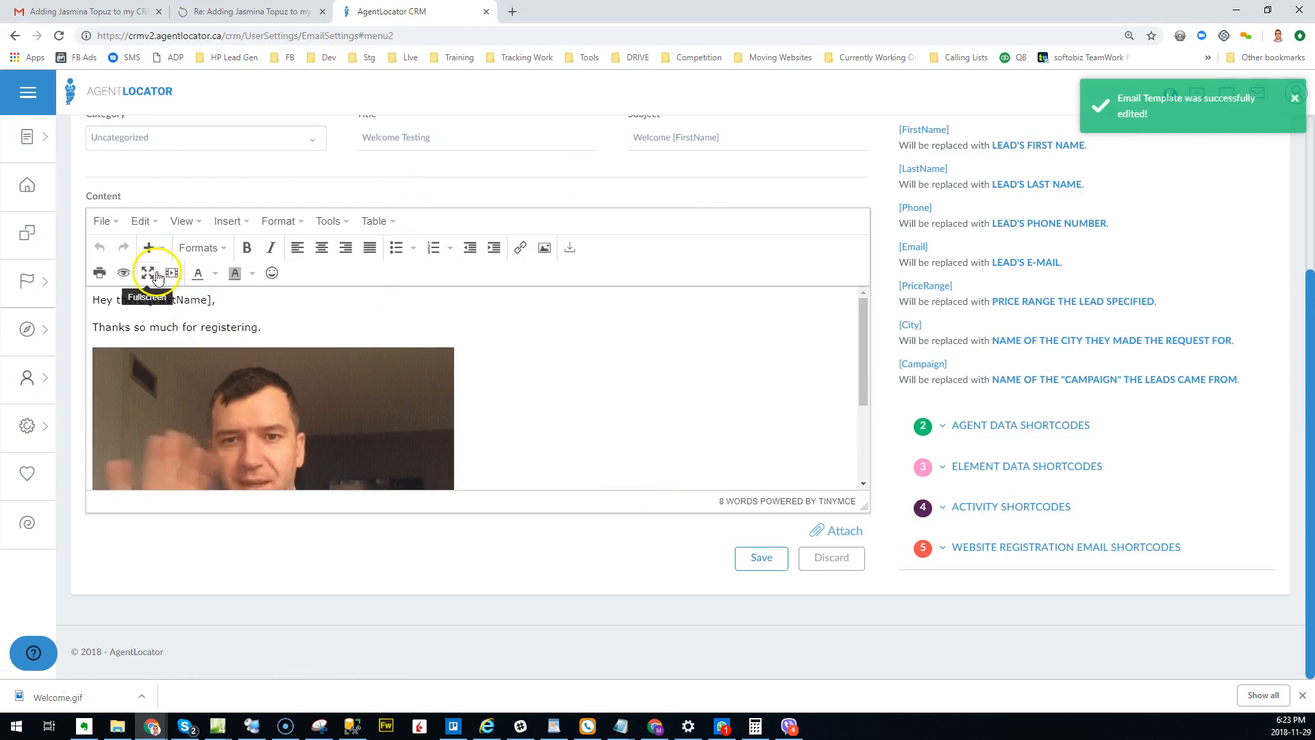
left_click(120, 273)
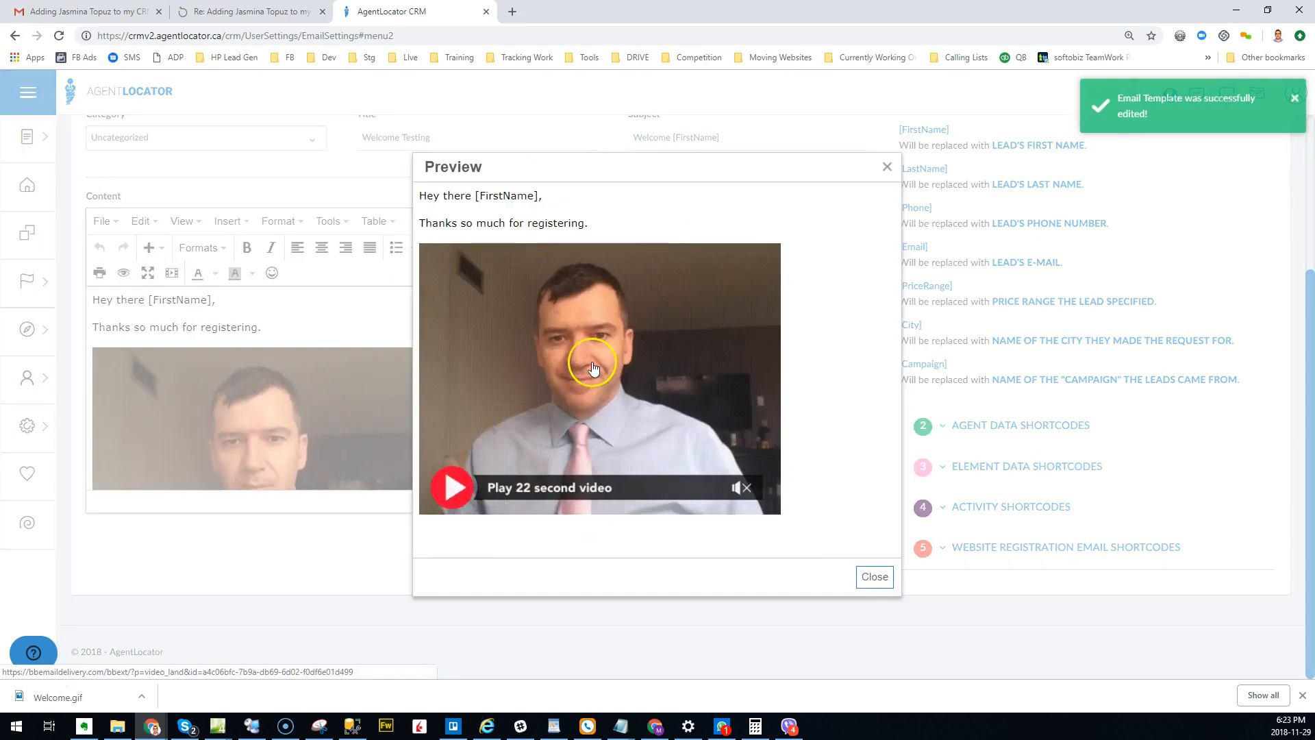
Open the linked video page from the preview's thumbnail in a new tab, inspect it, and close both the page and the preview.
right_click(595, 368)
left_click(603, 373)
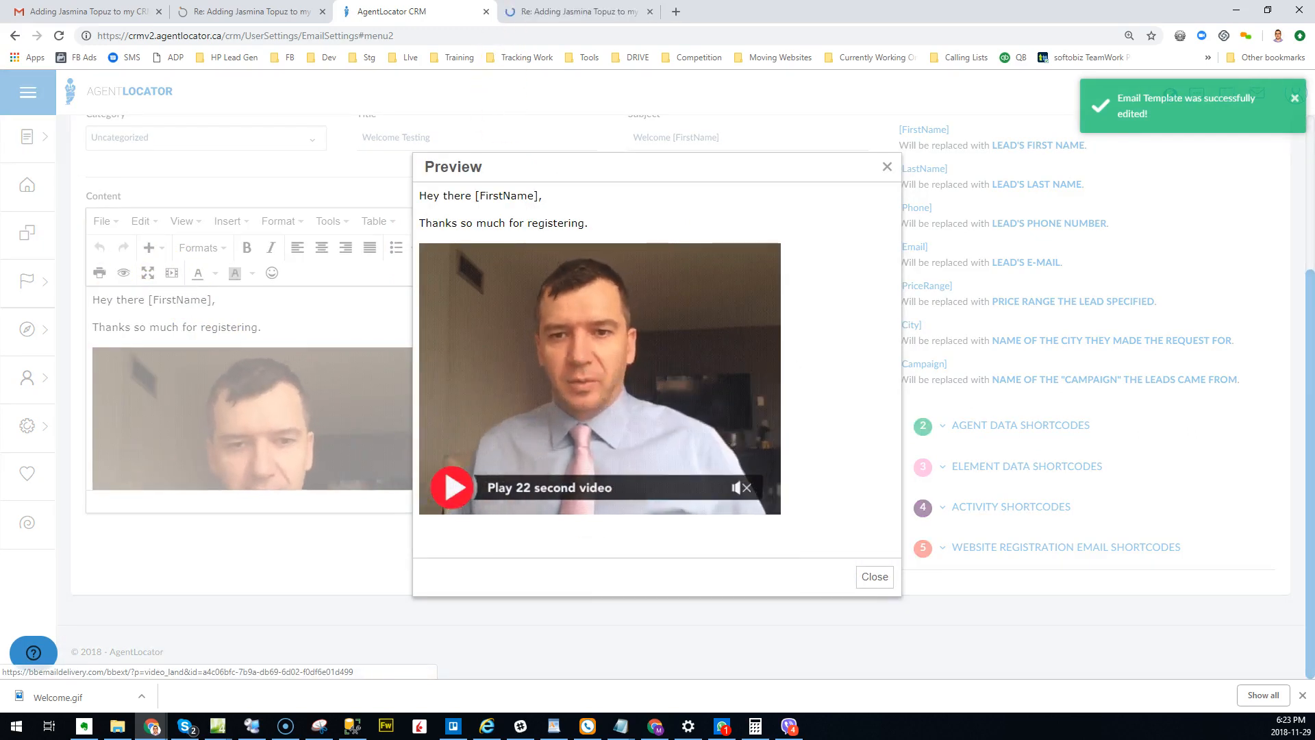
left_click(608, 13)
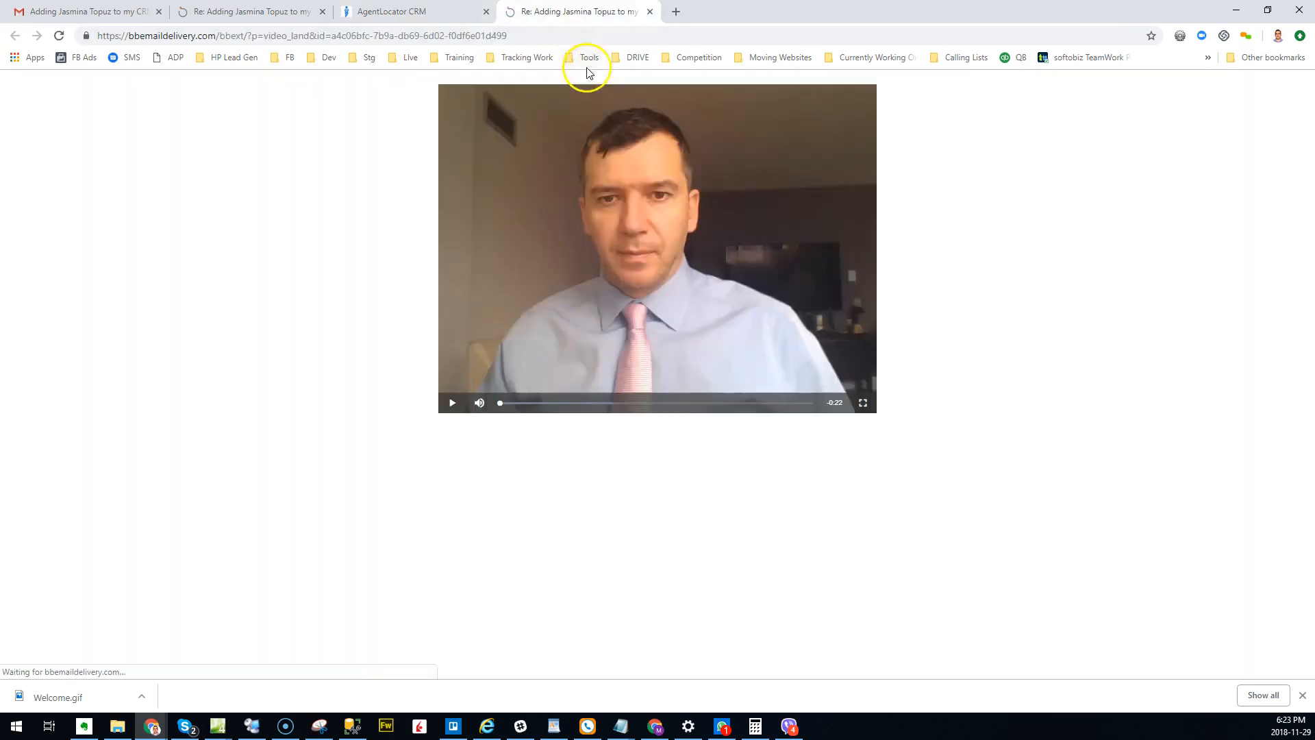
left_click(650, 12)
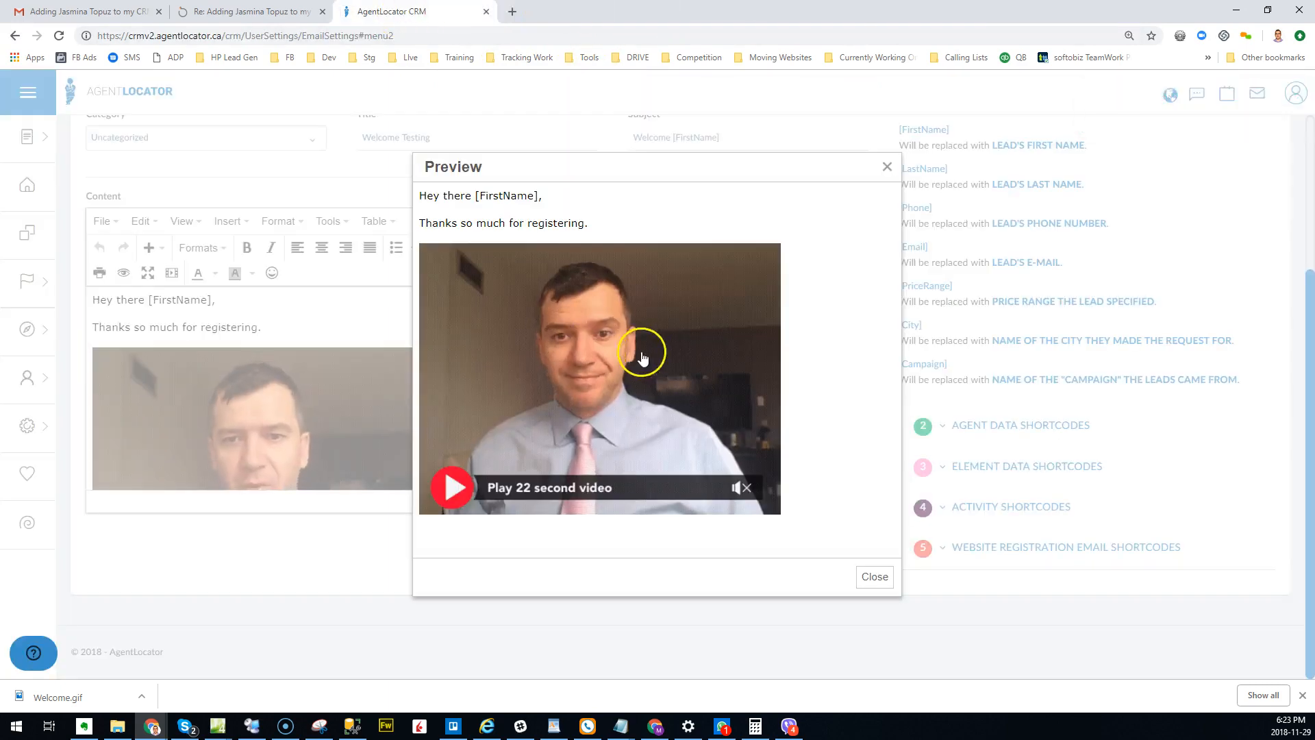
left_click(874, 577)
Look at the hosted video page and examine the web address in the template thumbnail's link settings.
left_click(235, 11)
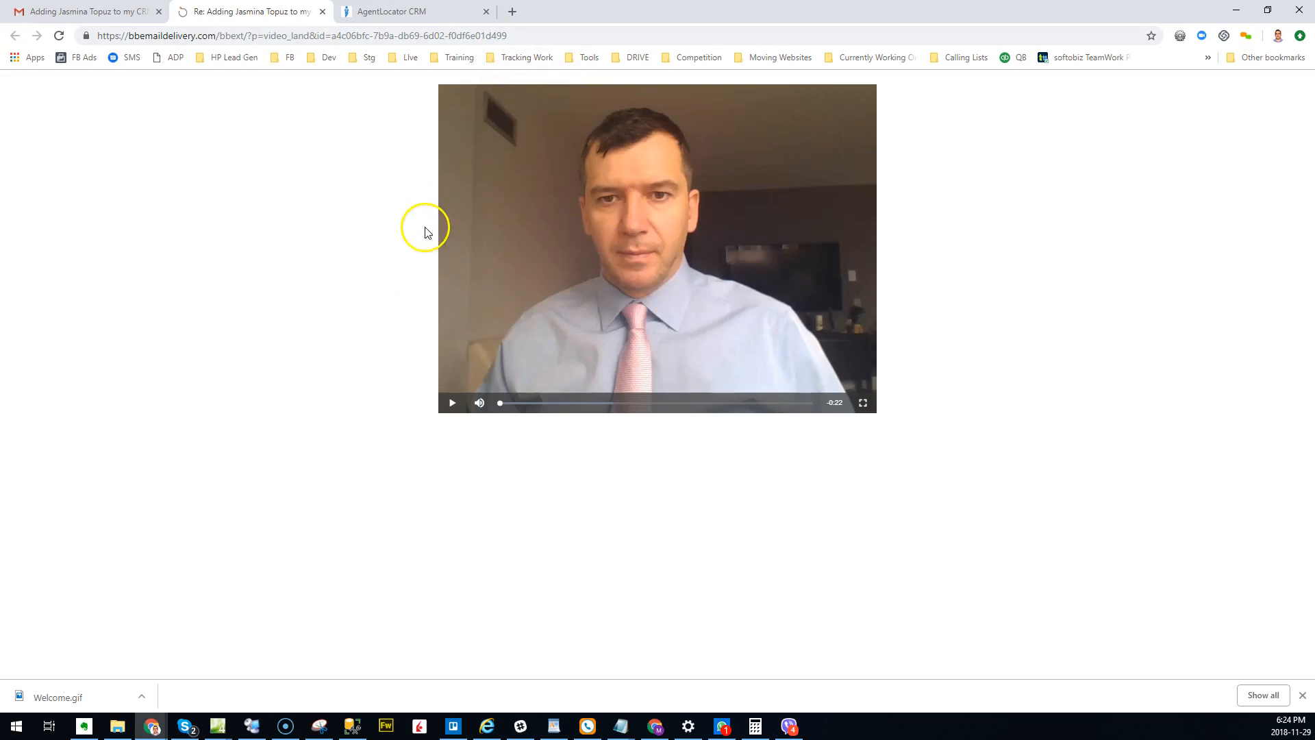
key("ctrl+Tab")
left_click(397, 376)
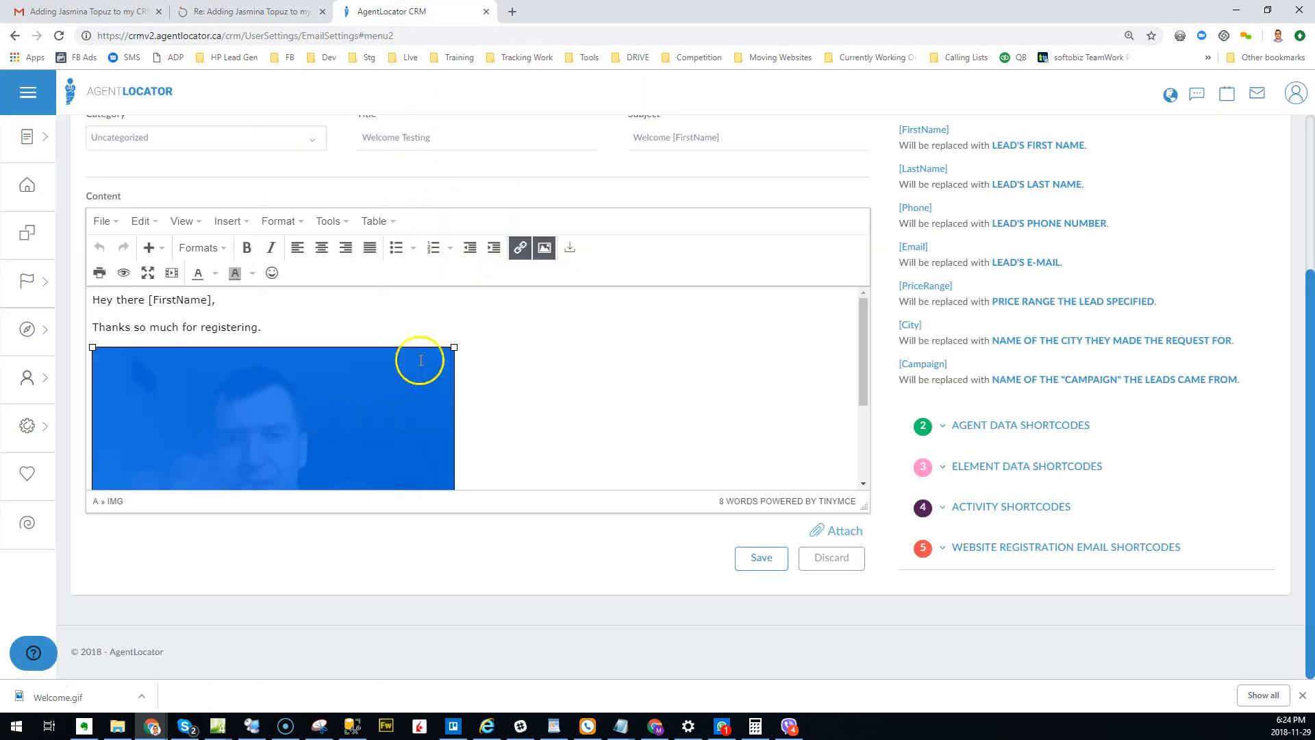
left_click(520, 248)
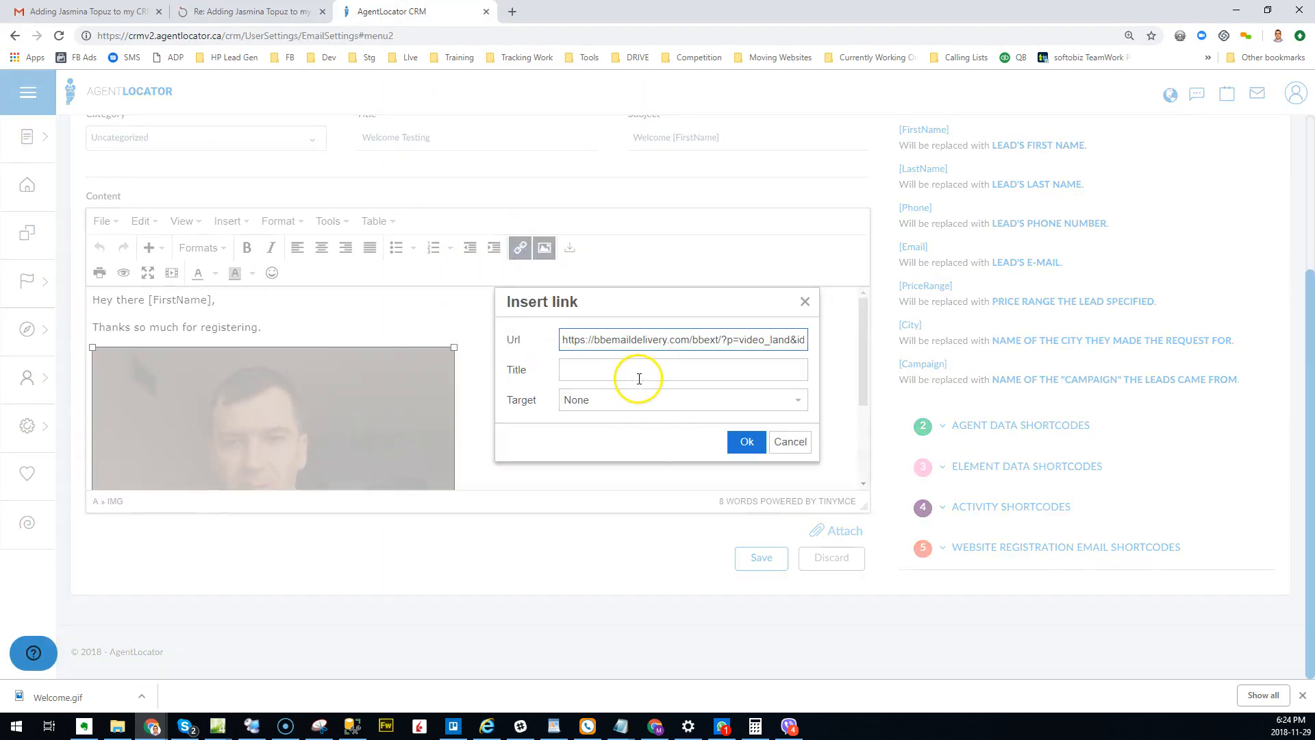
left_click(790, 441)
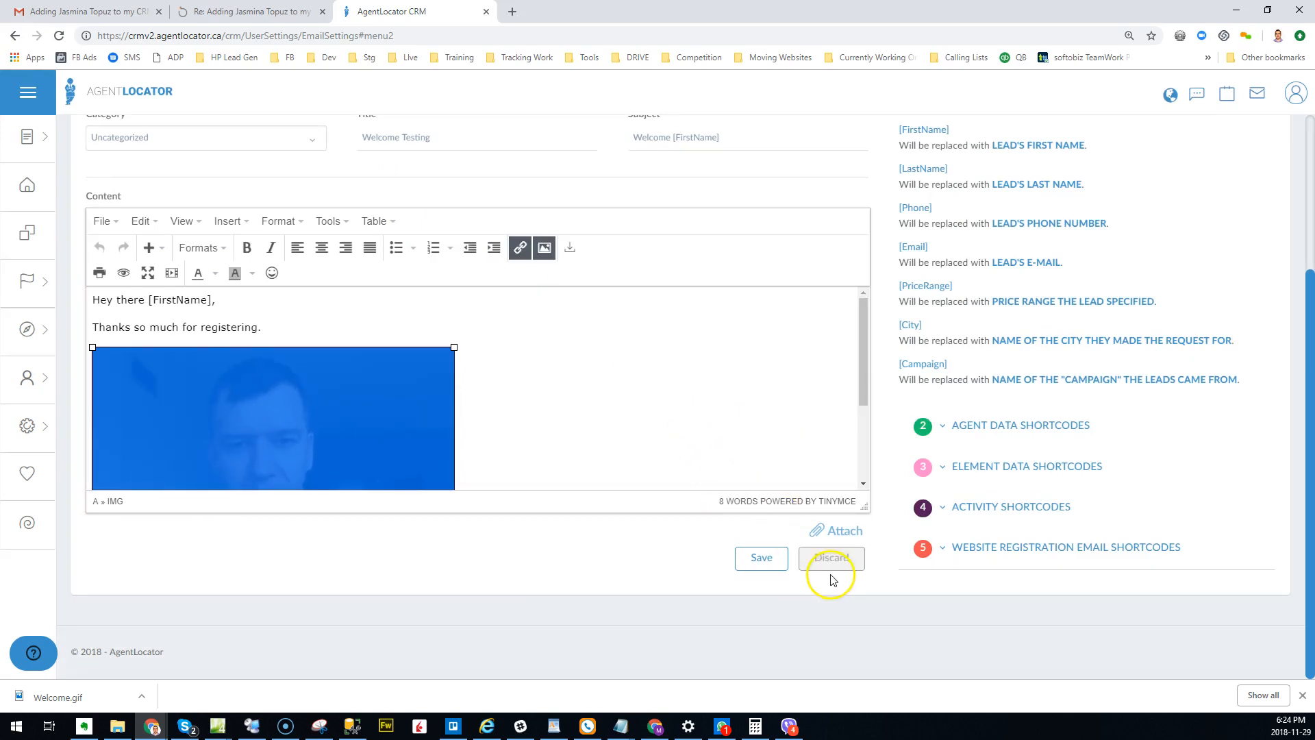
Open the test lead's record and start a new e-mail to the lead's address.
scroll(635, 249, "up", 2)
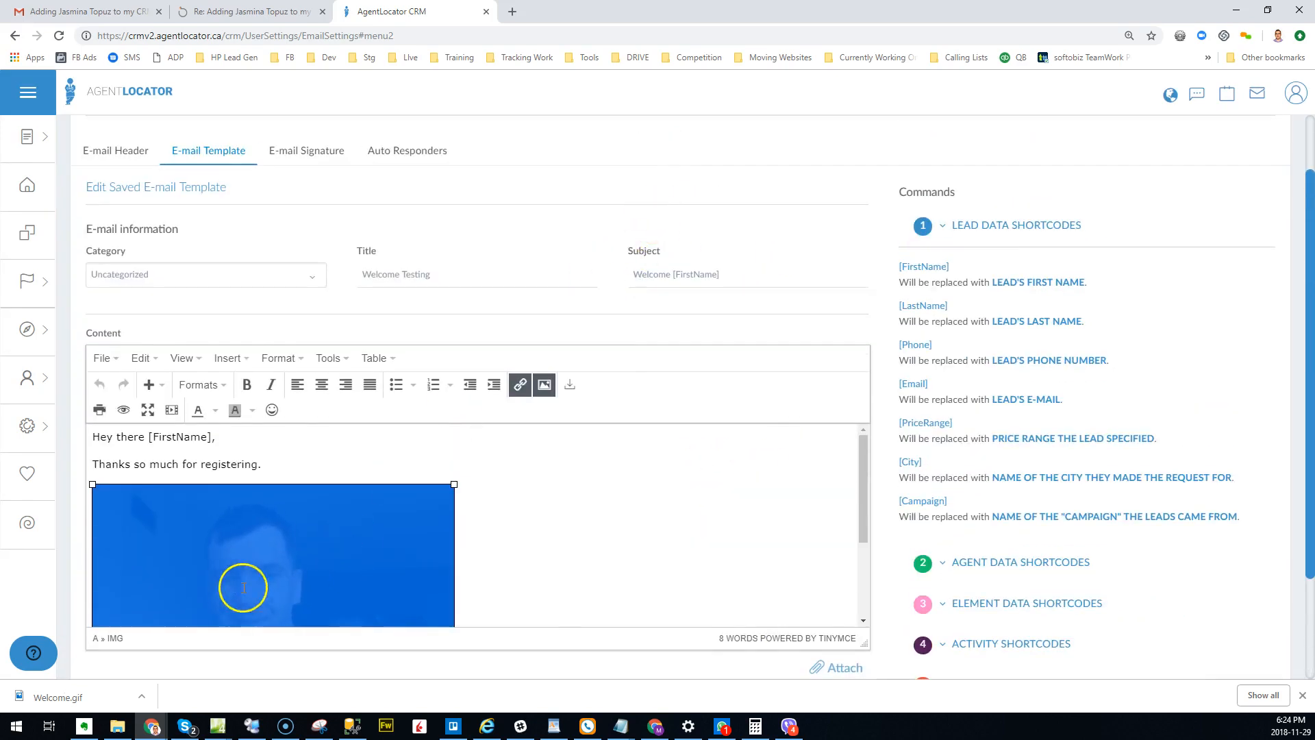
left_click(552, 528)
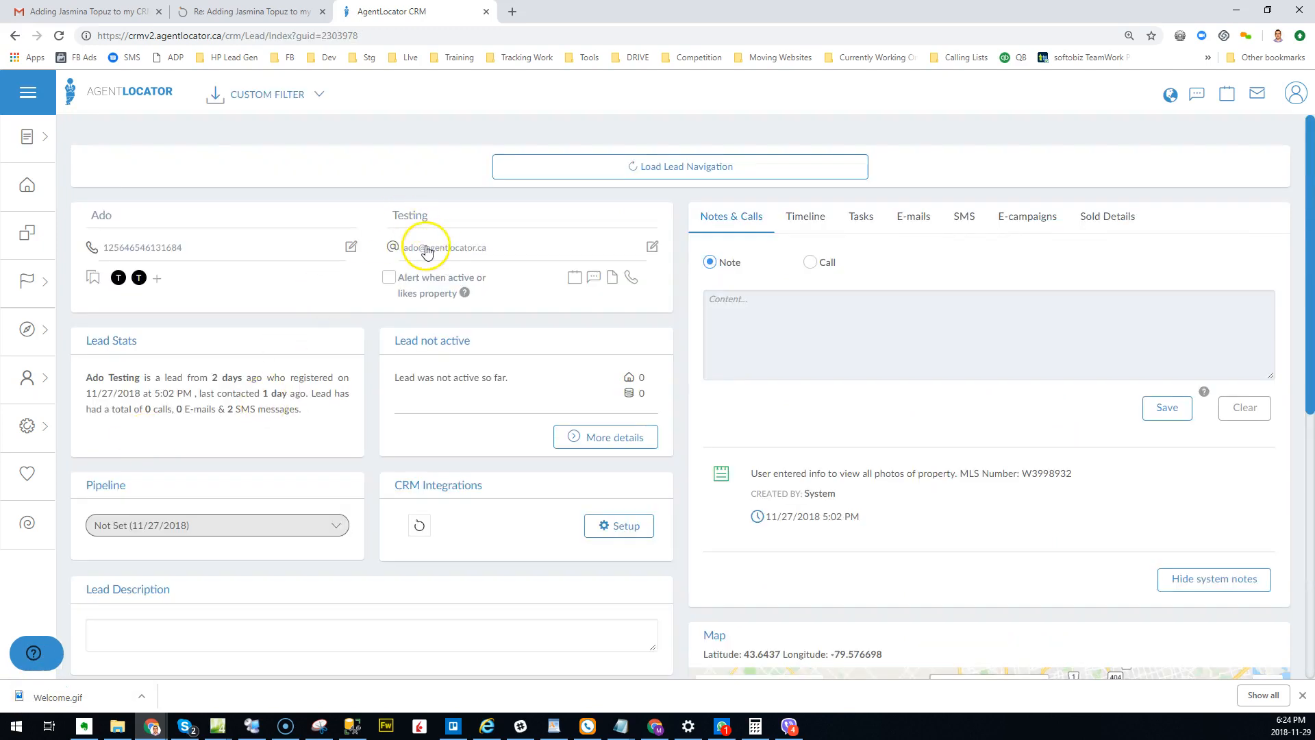
left_click(439, 249)
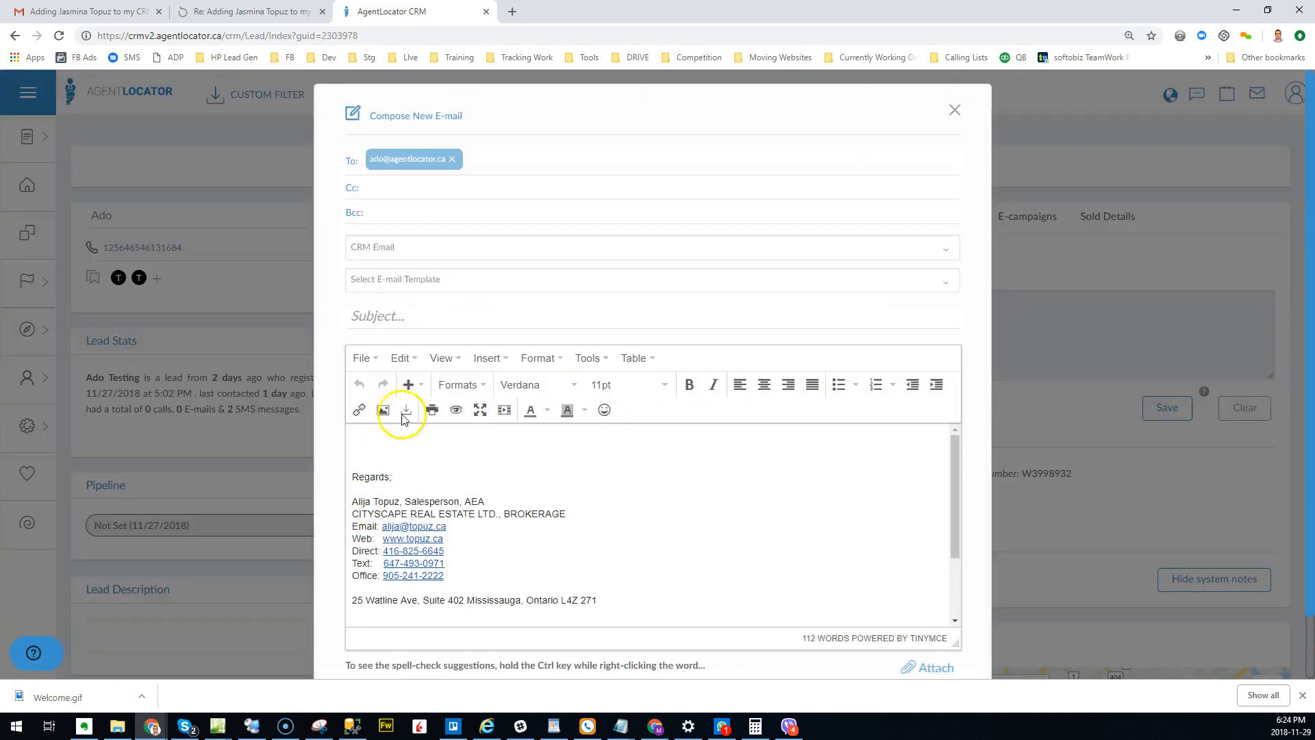
Apply the "Welcome Testing-Welcome [FirstName]" template to the e-mail and send it to the lead.
left_click(436, 282)
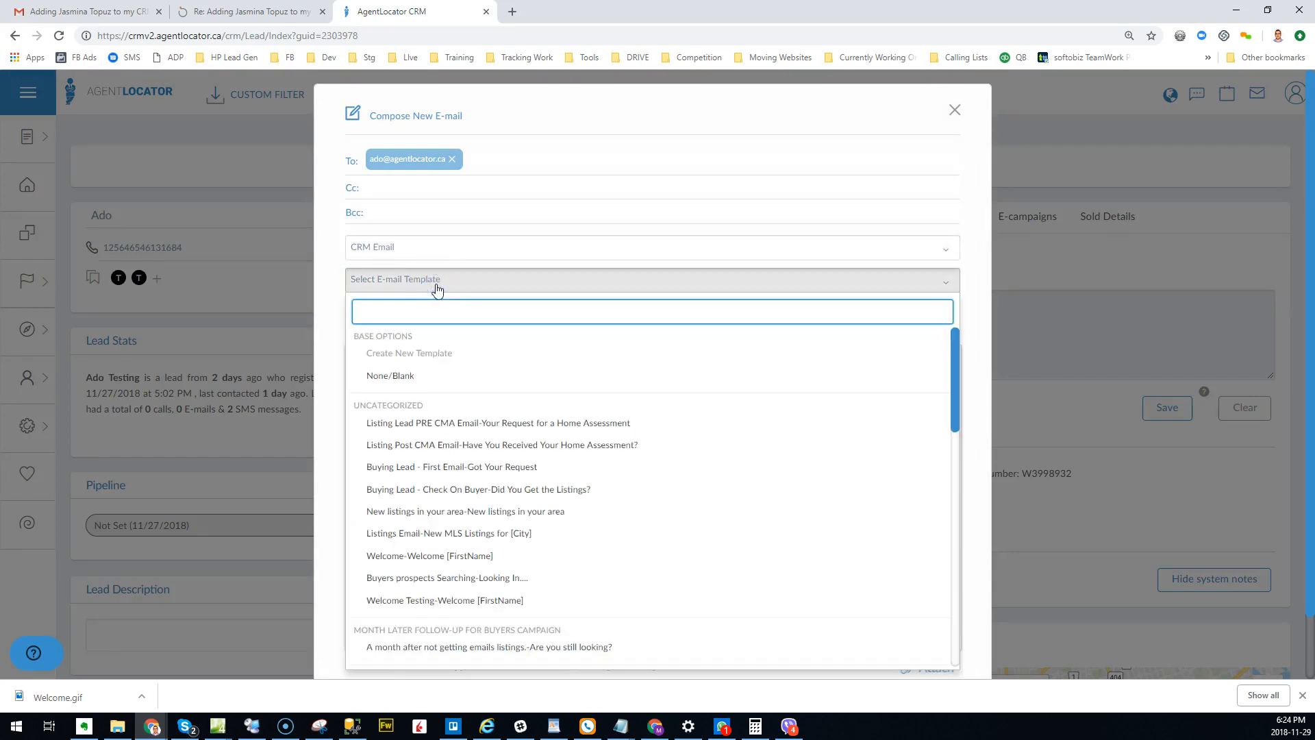
type("wel")
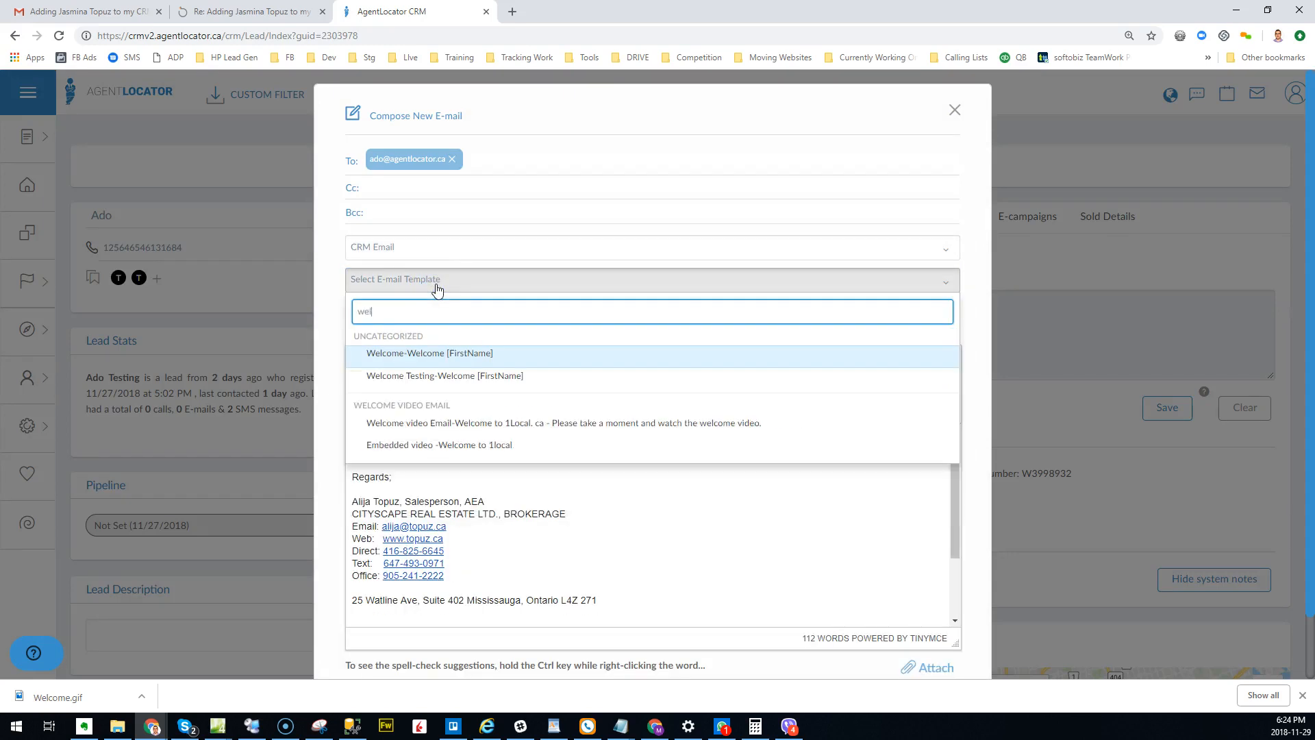
left_click(437, 377)
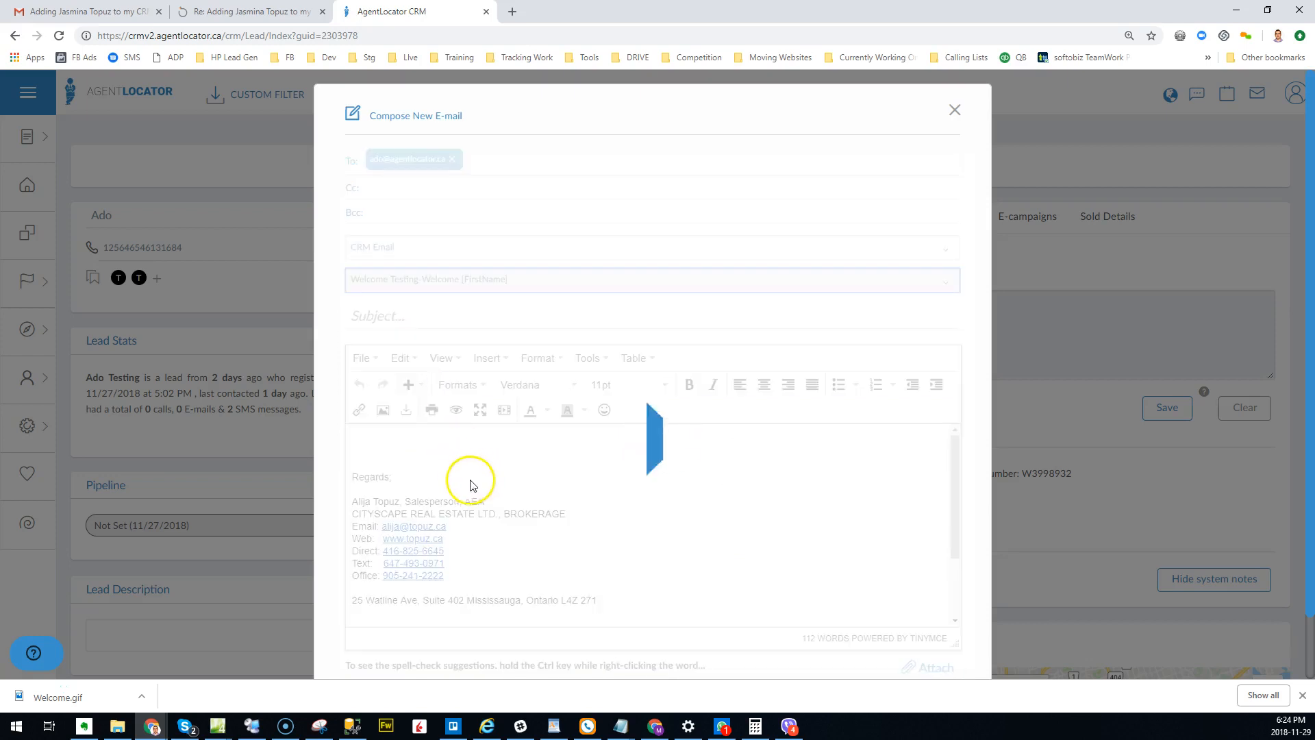
scroll(799, 514, "down", 5)
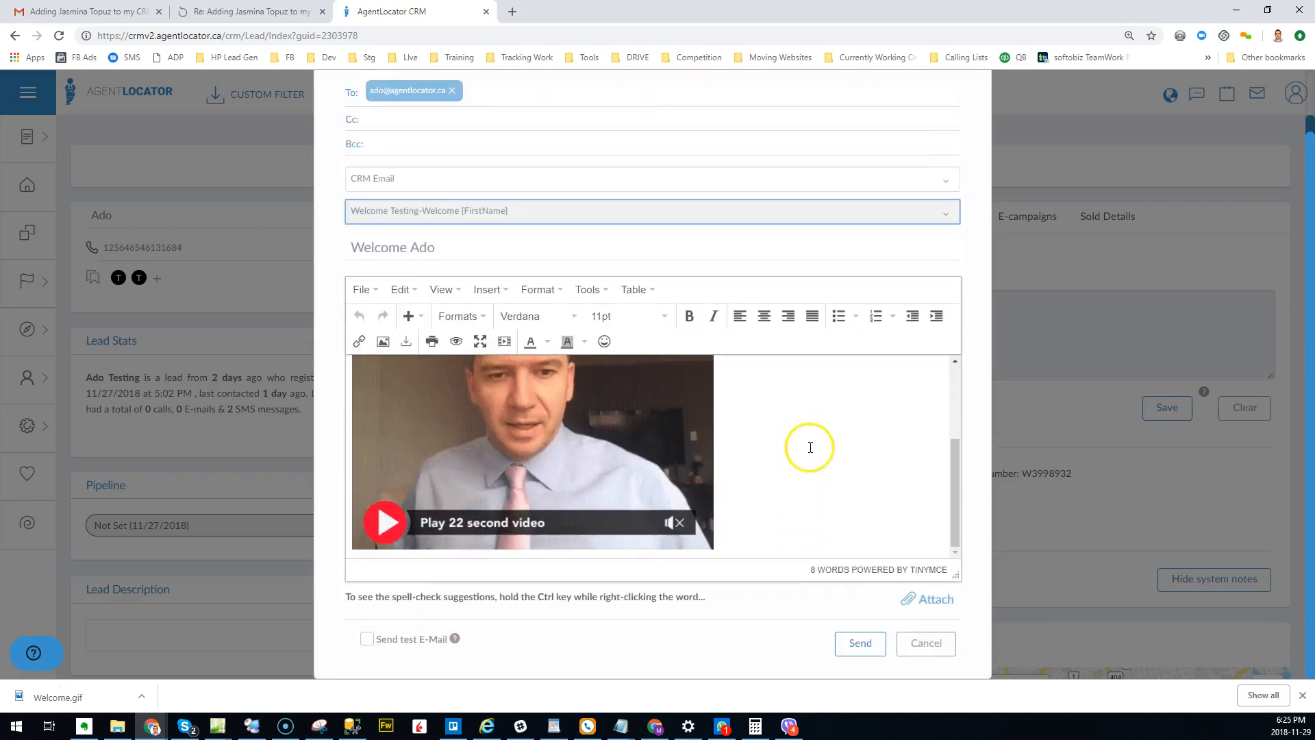
left_click(861, 651)
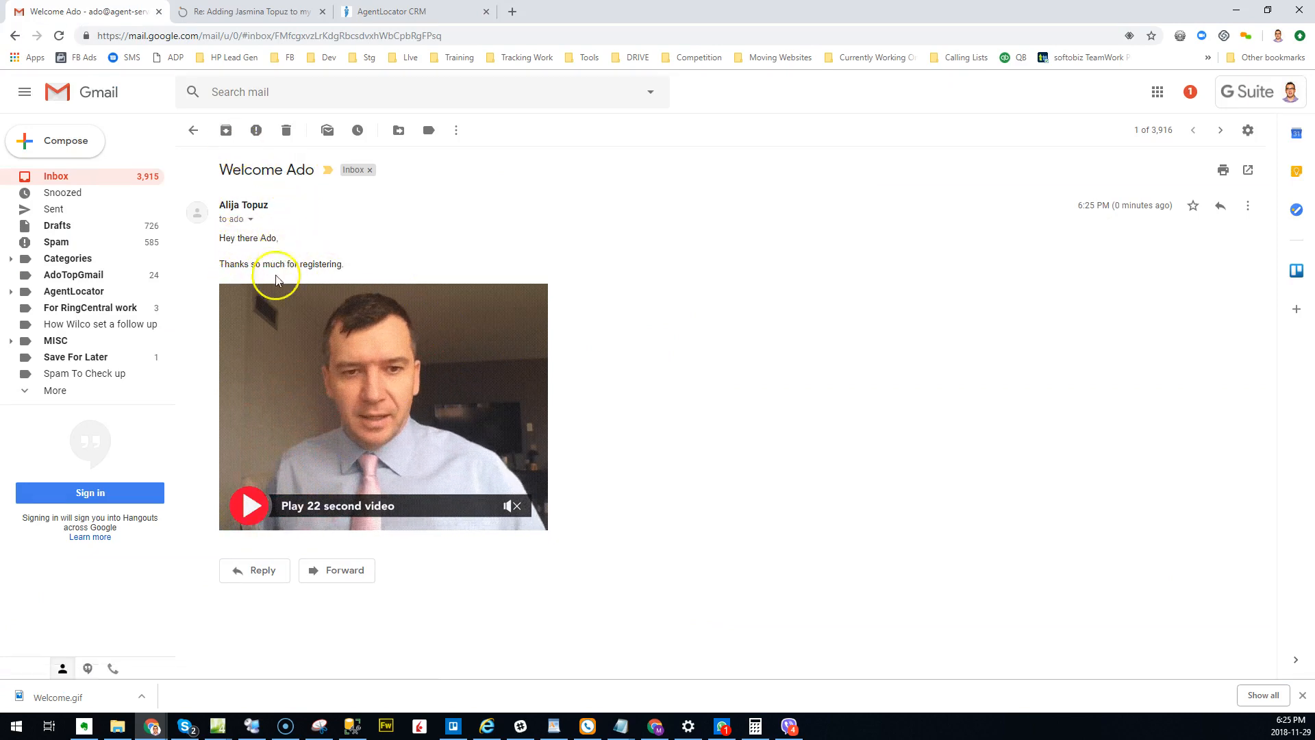
Review the received welcome message in Gmail, open its video from the thumbnail, and close the video page.
left_click_drag(240, 274, 344, 263)
left_click(353, 264)
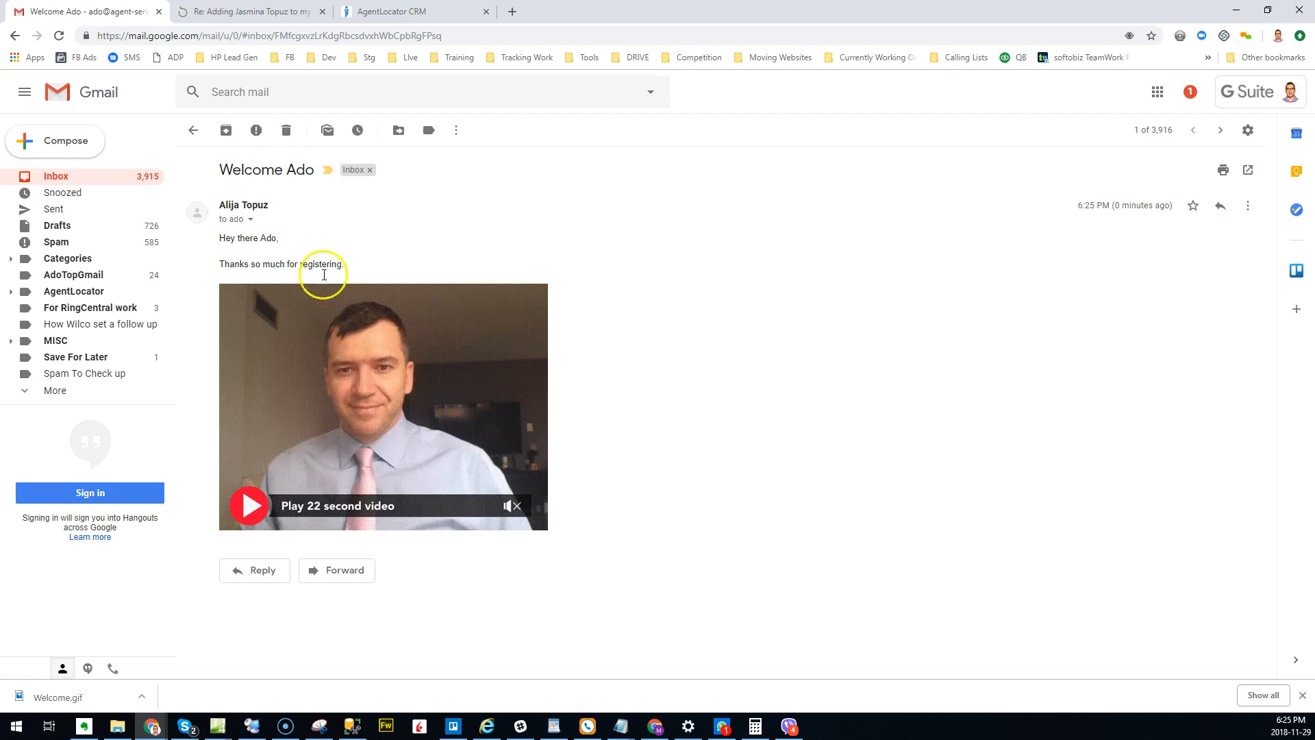
left_click(374, 404)
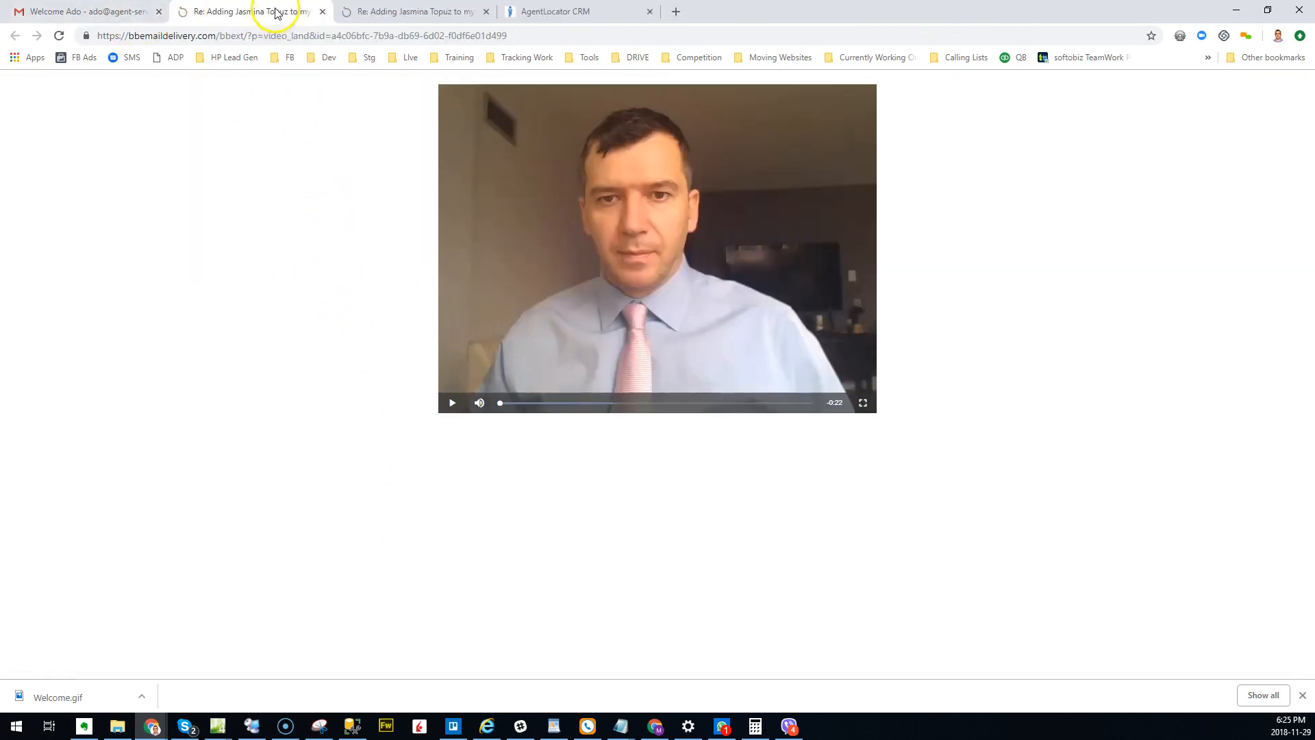
left_click(323, 12)
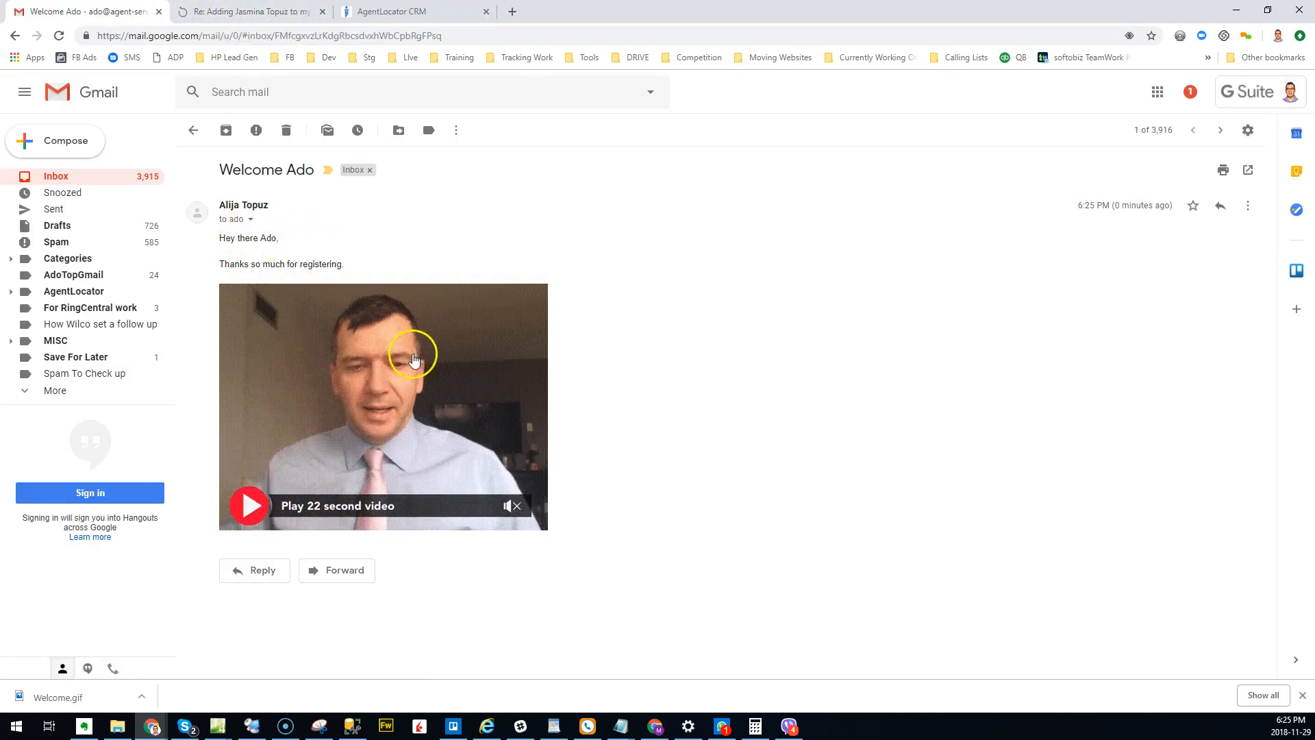
Switch back to AgentLocator CRM and open the Campaign Template Editor.
left_click(381, 8)
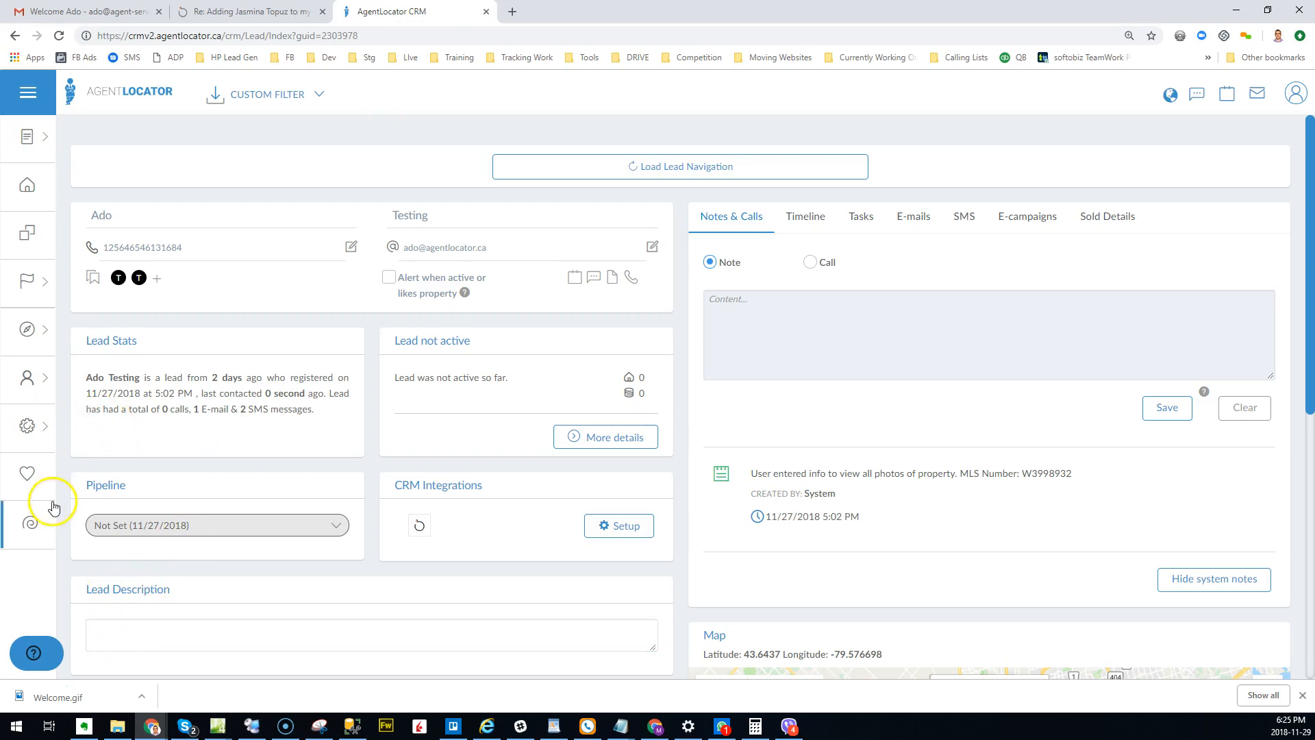
left_click(31, 428)
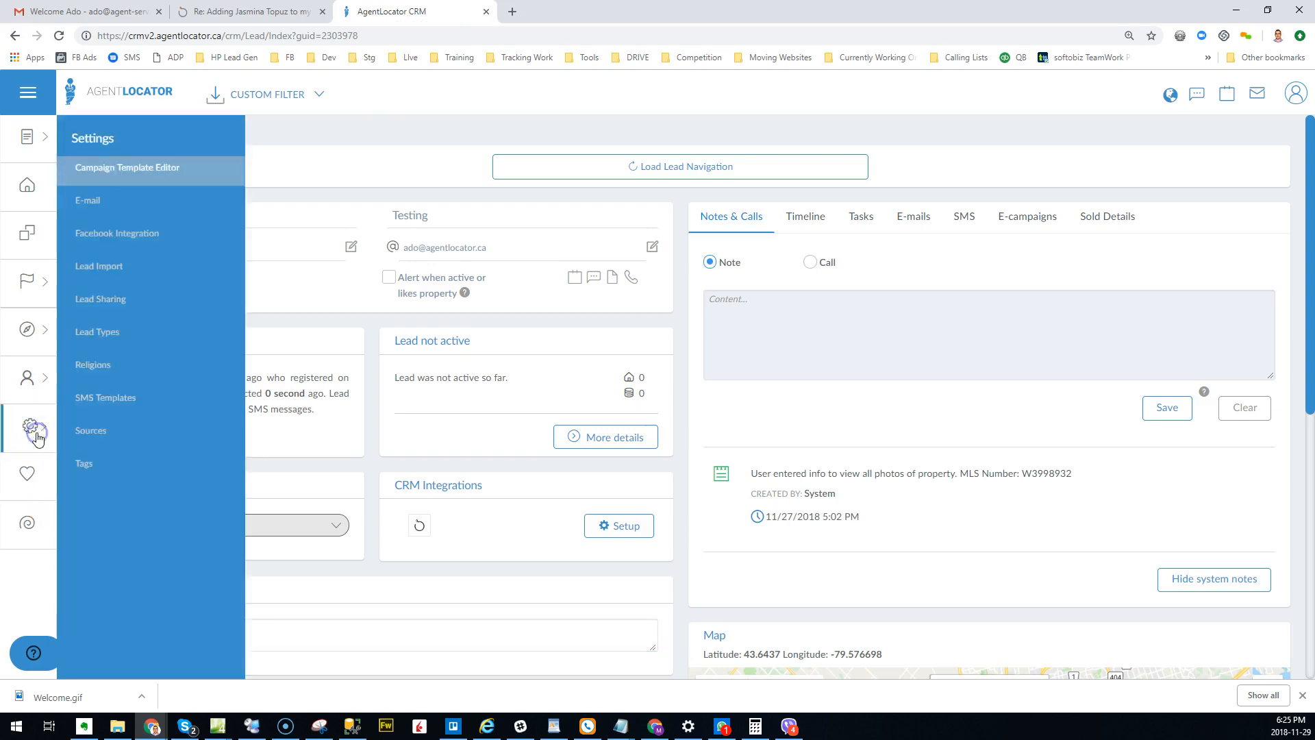
left_click(167, 167)
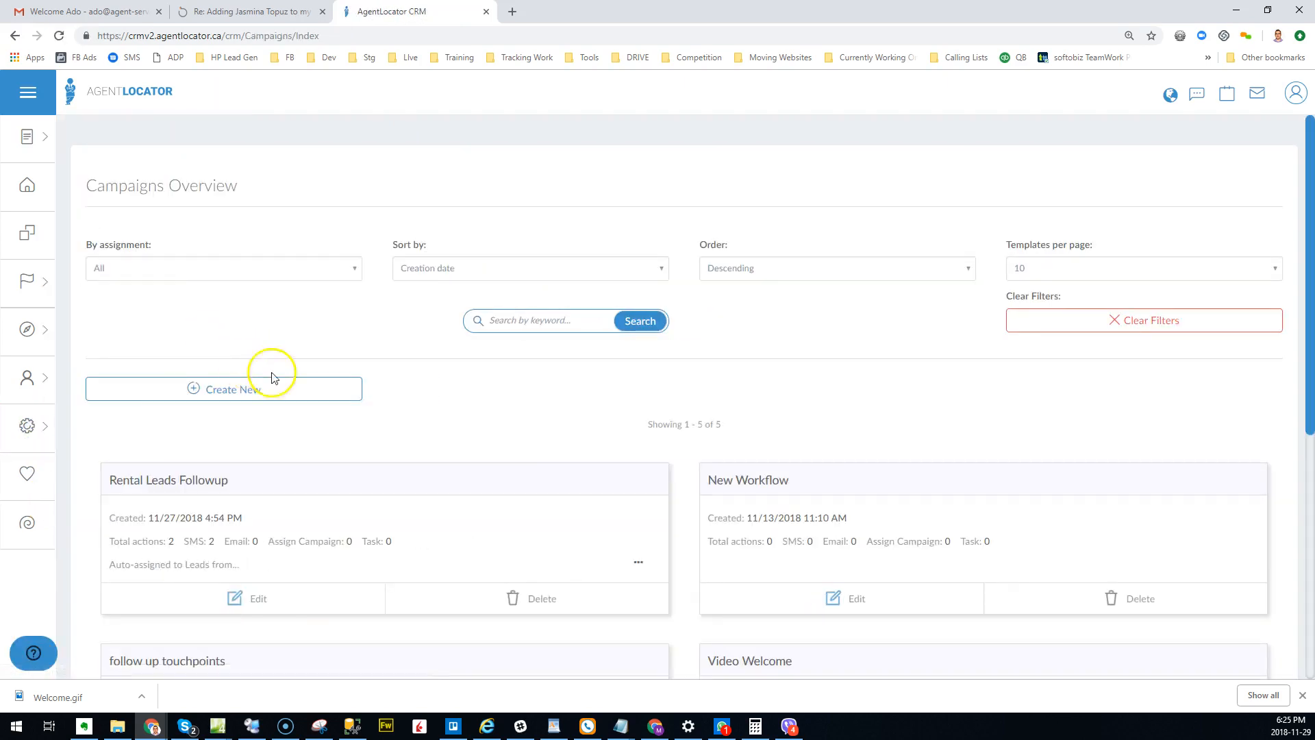
Open the existing Welcome campaign for editing.
scroll(435, 397, "down", 2)
scroll(435, 401, "down", 2)
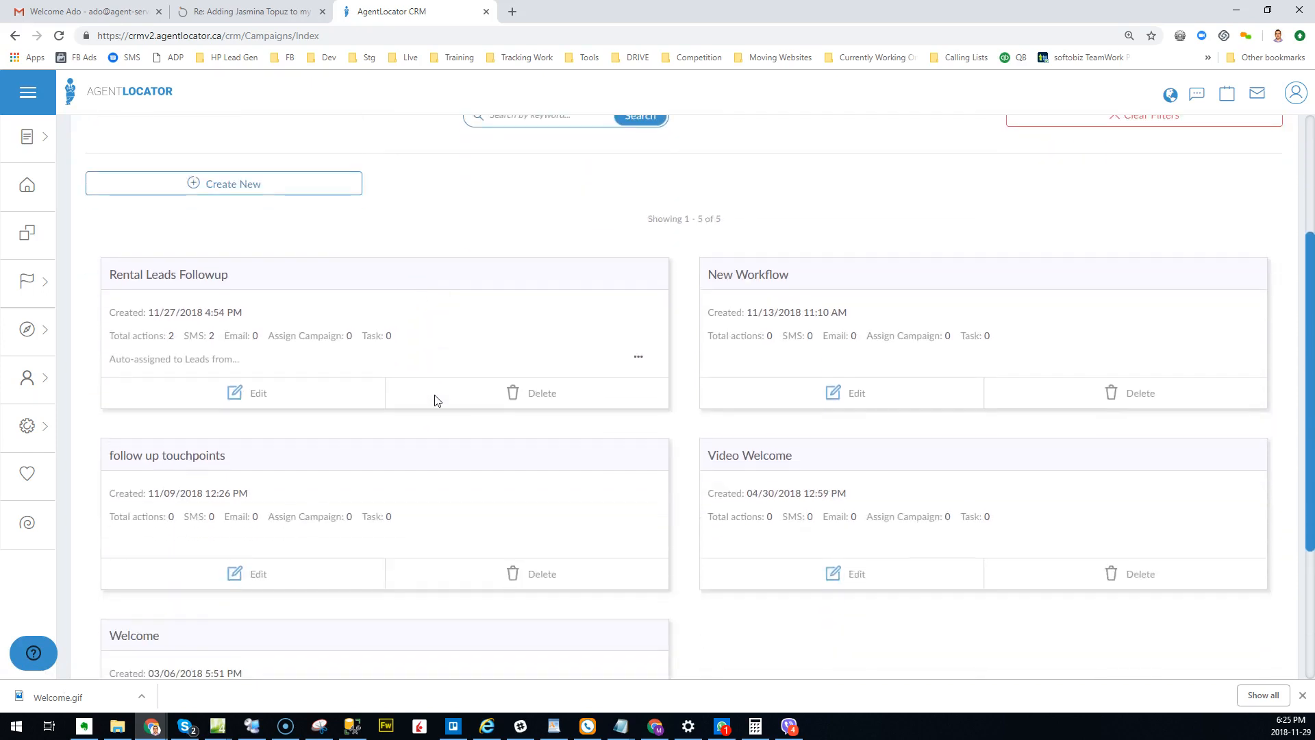
scroll(436, 401, "down", 2)
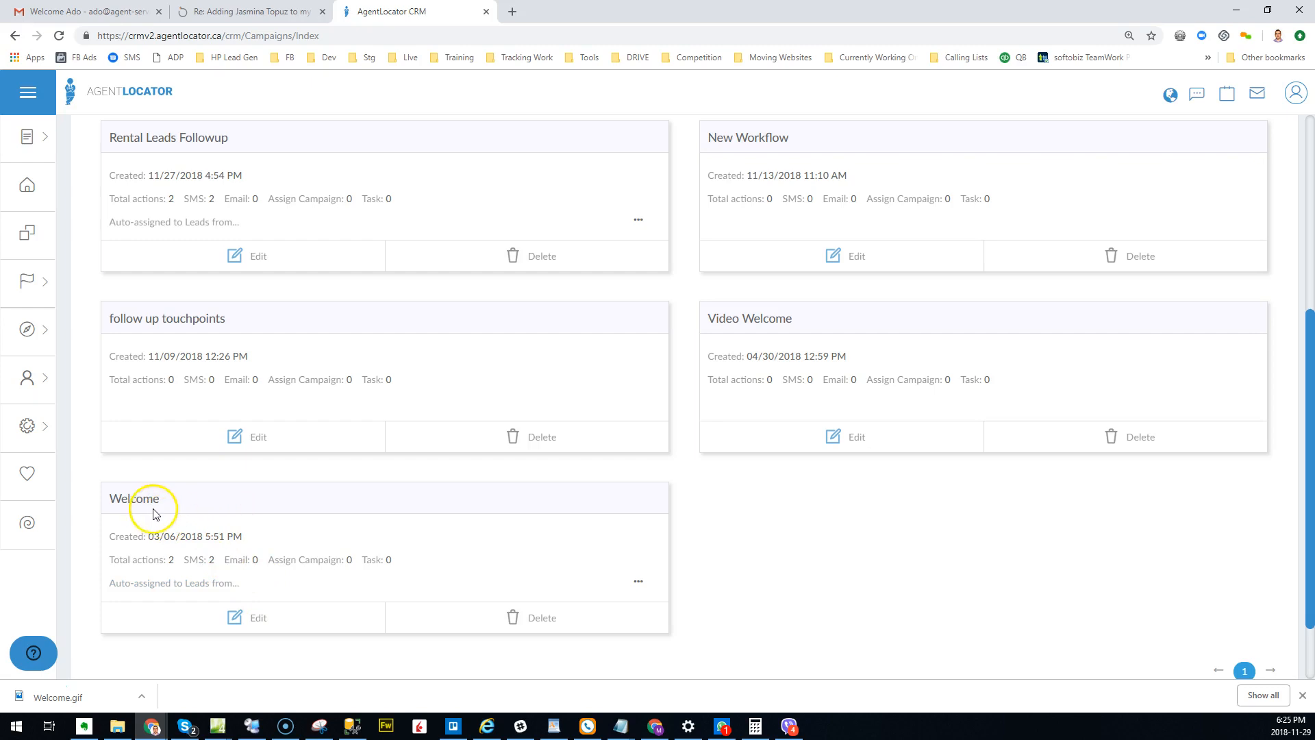
left_click(251, 617)
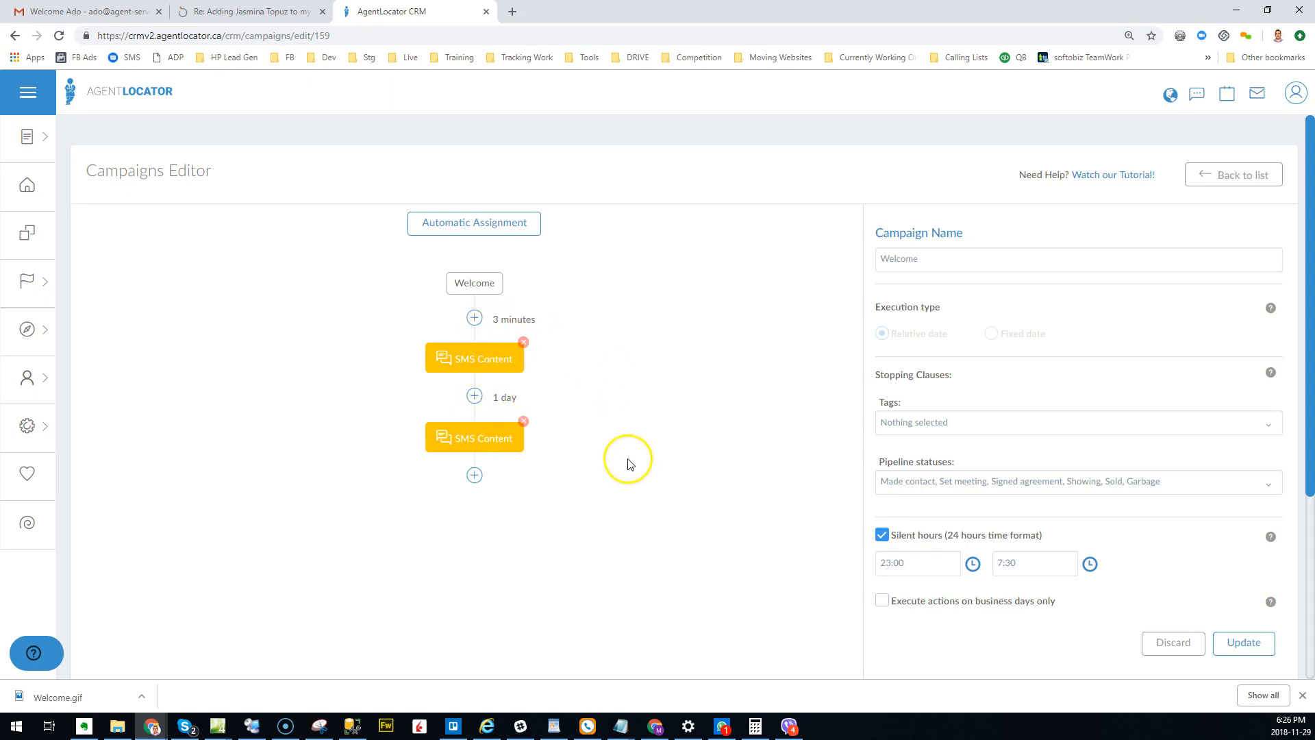
Try adding an e-mail action with the "Welcome Testing-Welcome [FirstName]" template before the first SMS, and return to the campaign list without saving.
left_click(475, 320)
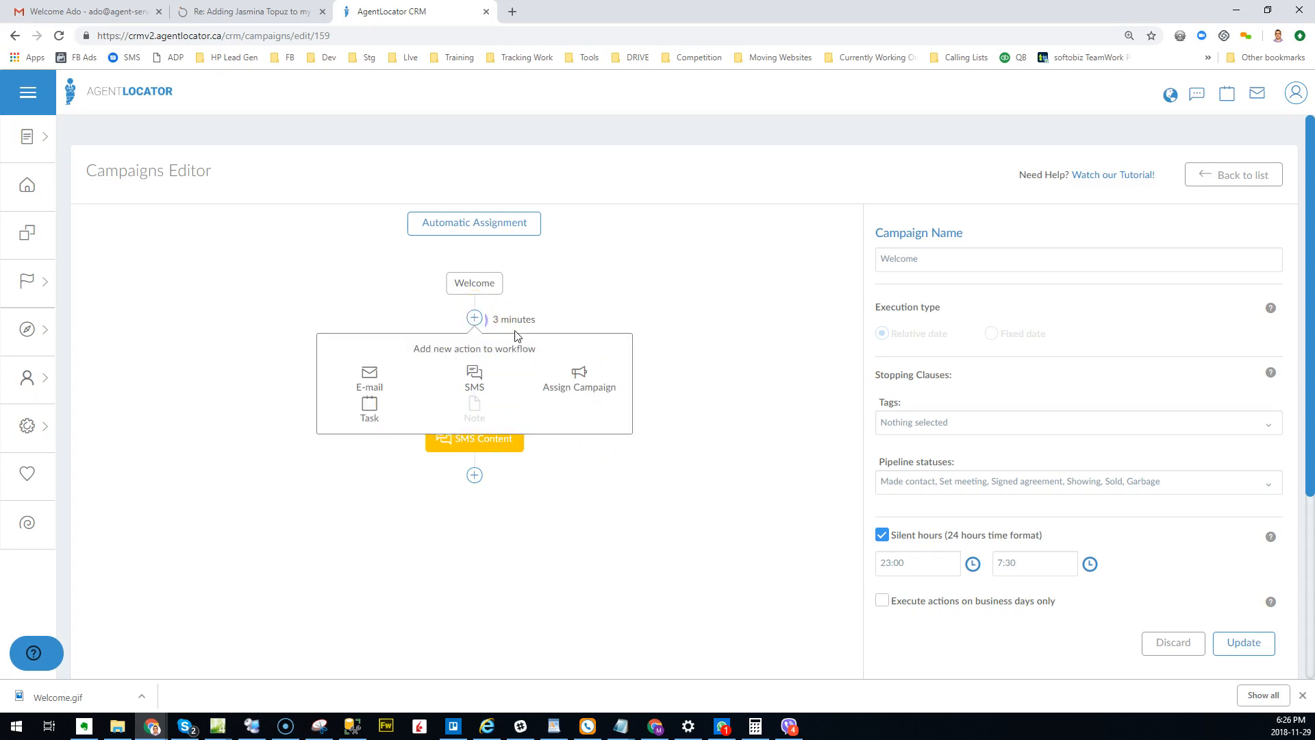
left_click(367, 375)
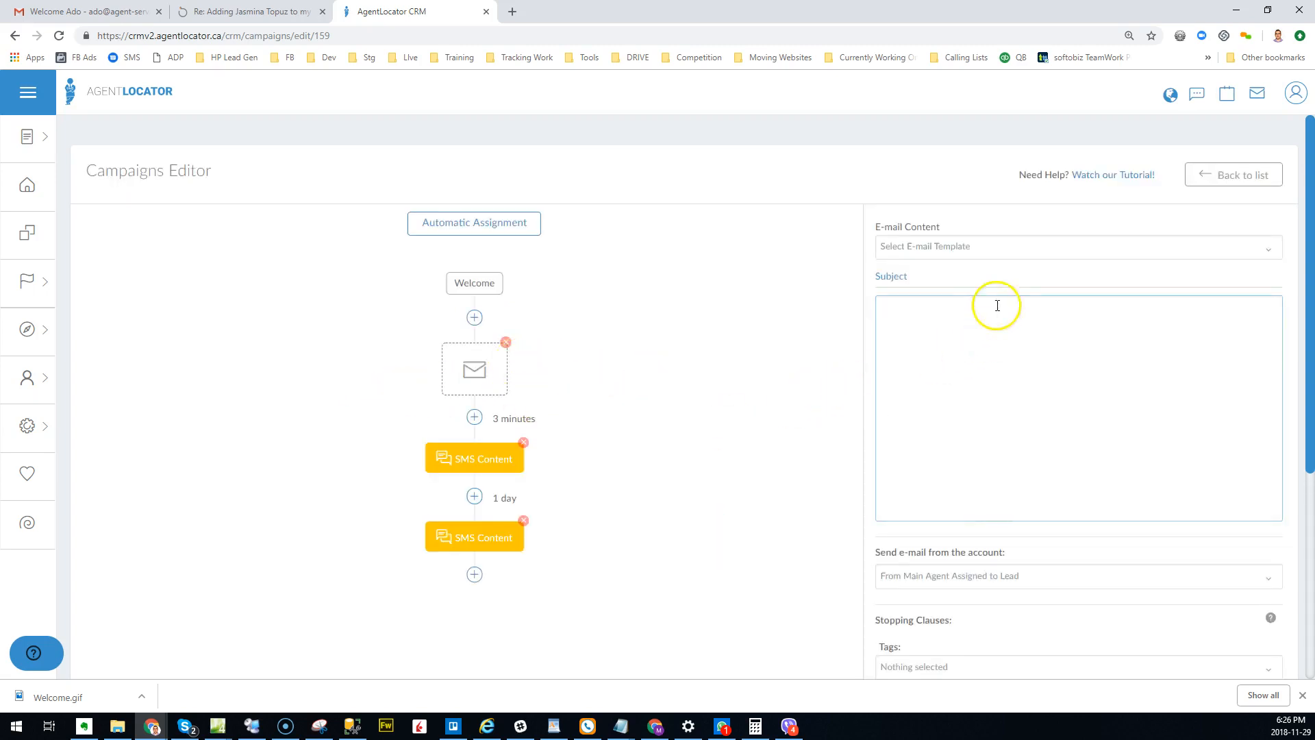
left_click(994, 246)
type("wel")
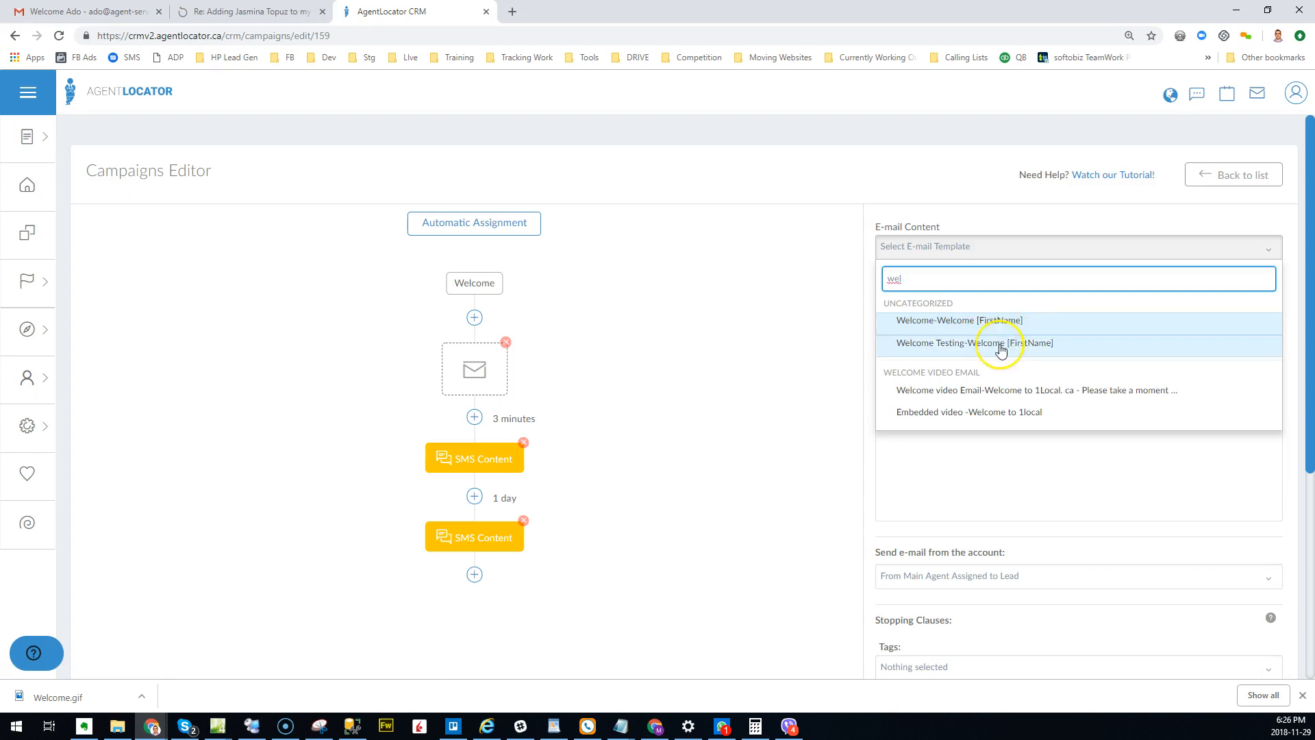
left_click(919, 343)
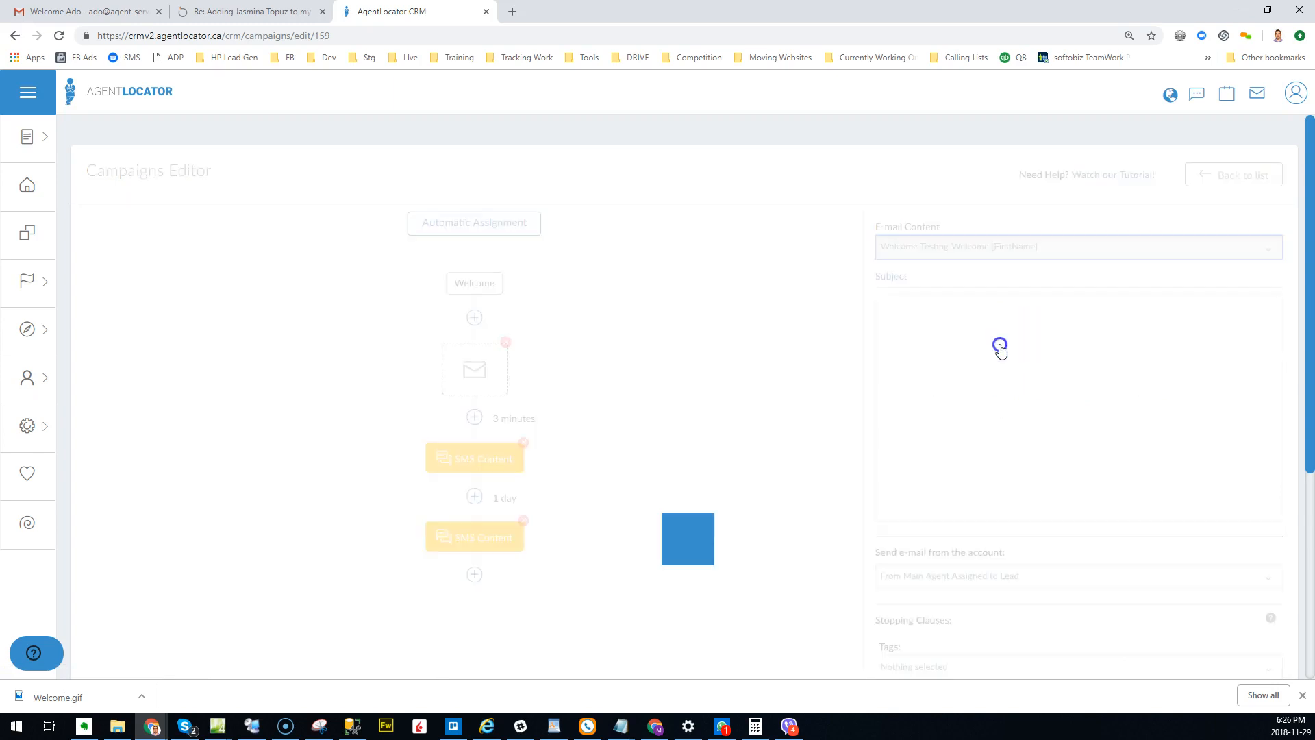
scroll(898, 452, "down", 2)
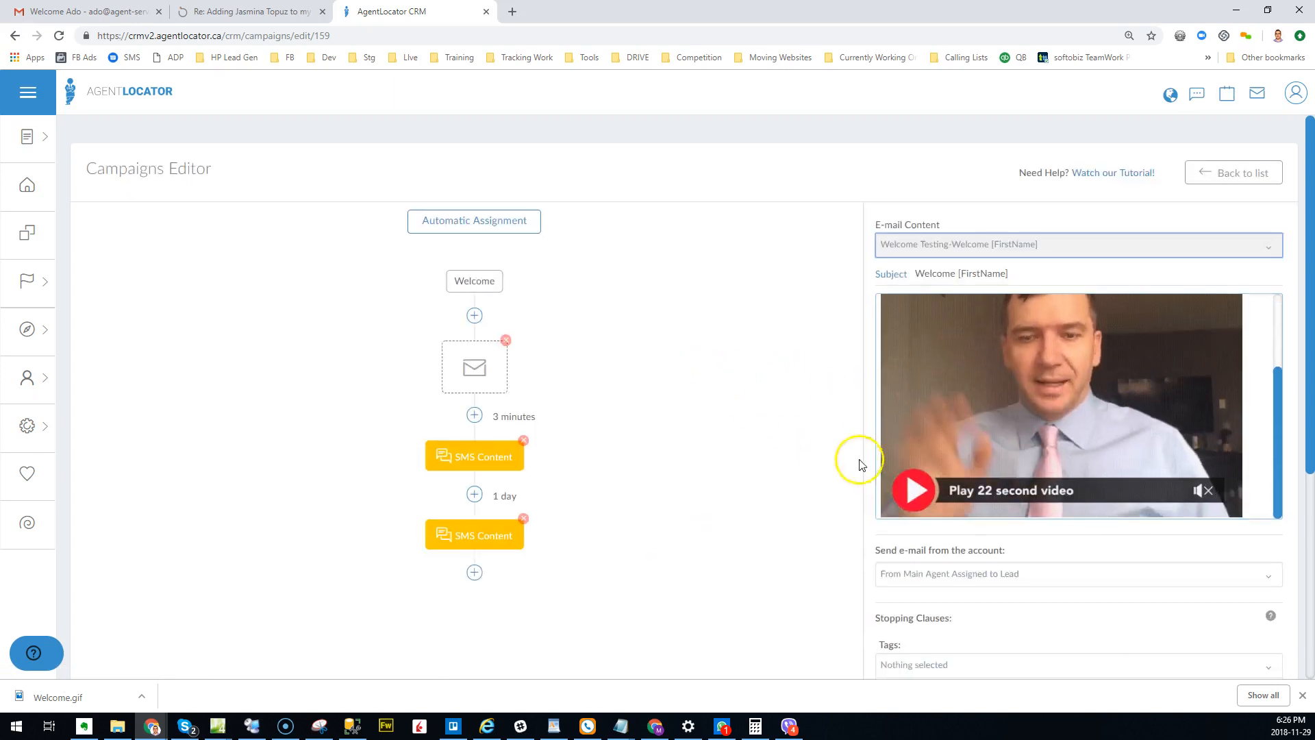
scroll(822, 466, "down", 4)
left_click(935, 528)
left_click(967, 615)
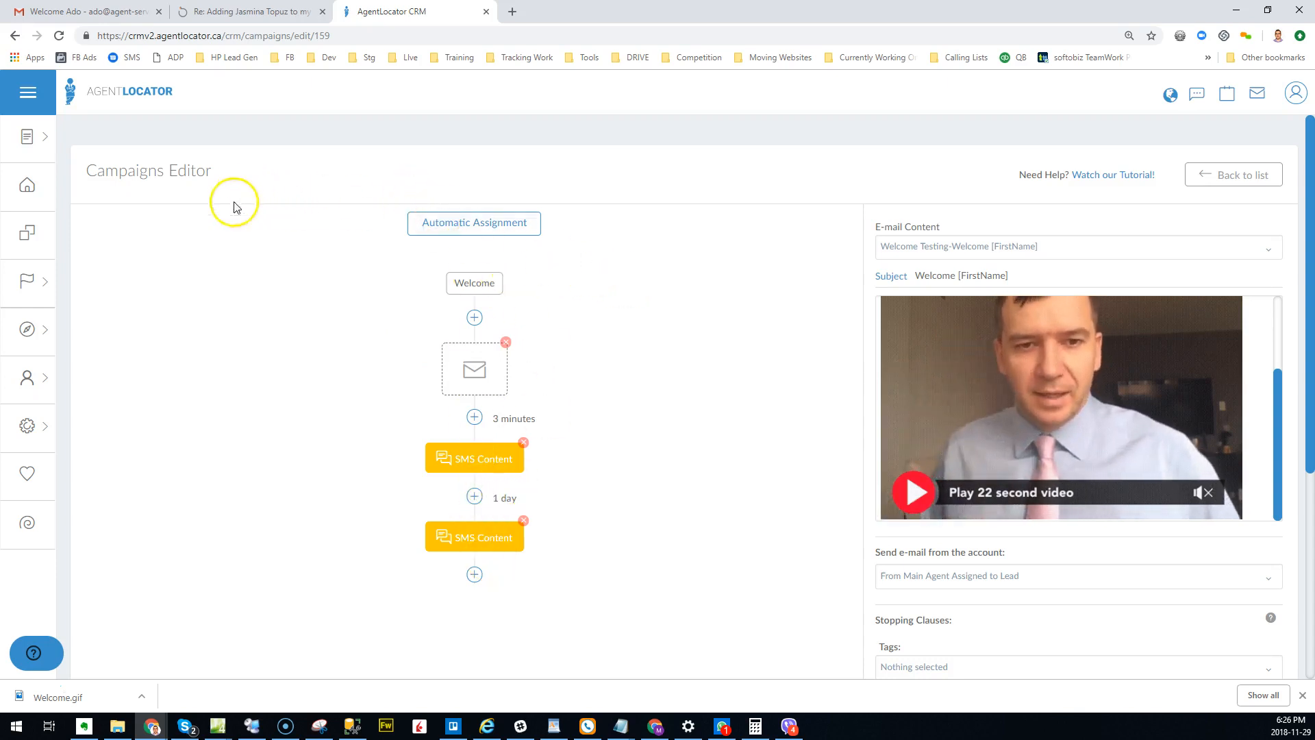
double_click(1243, 174)
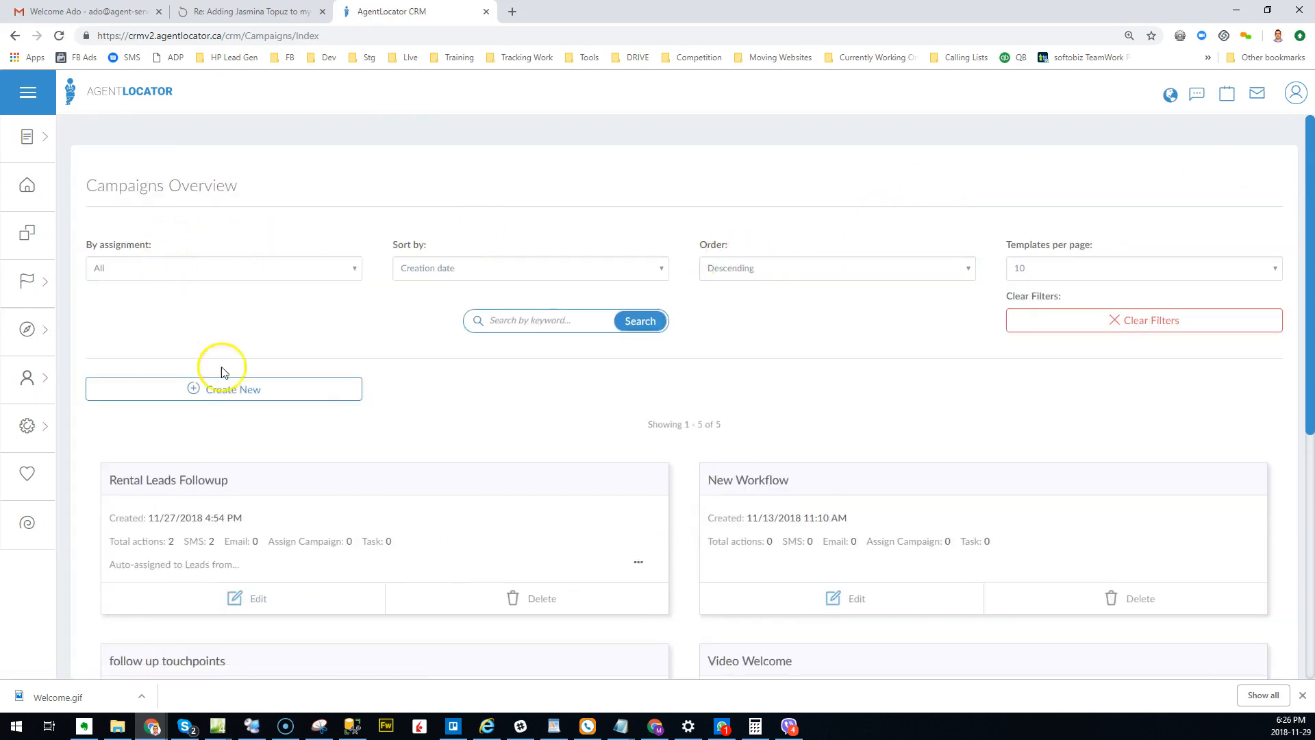
Create a new campaign and name it "Assign to all new incoming leads".
left_click(217, 390)
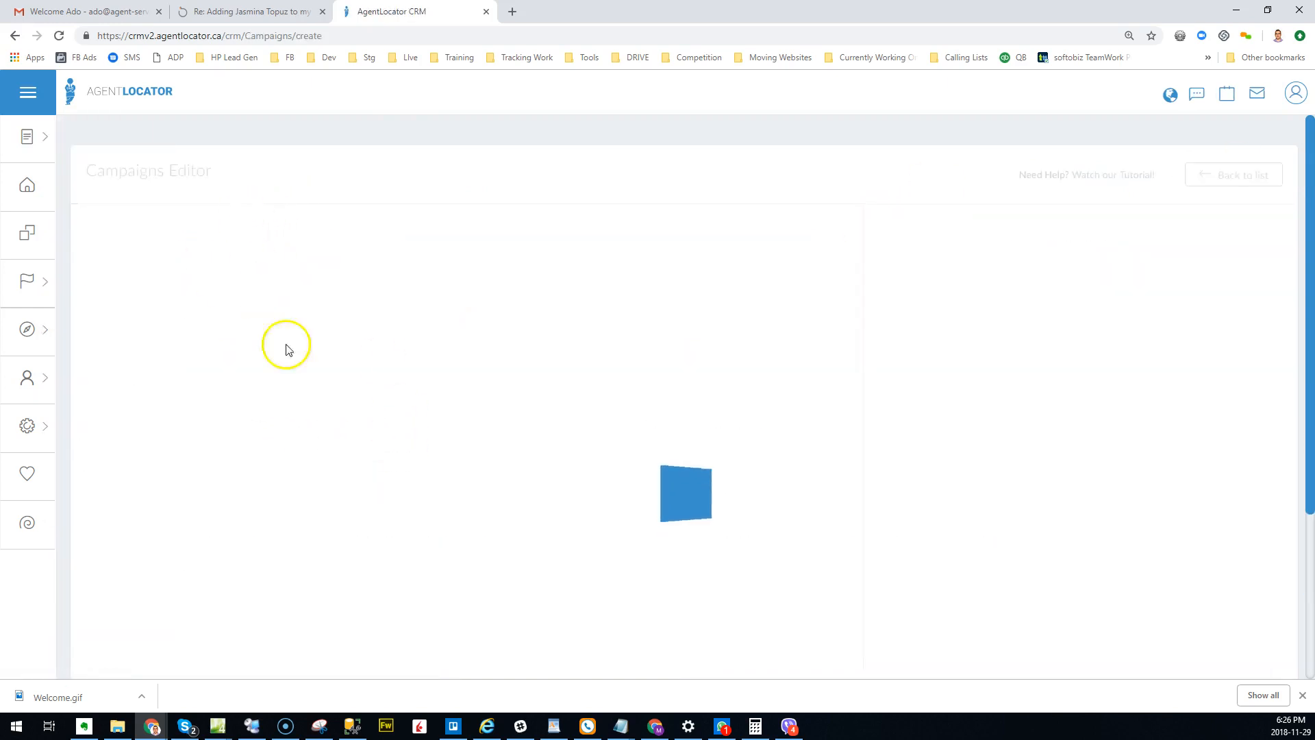
triple_click(962, 258)
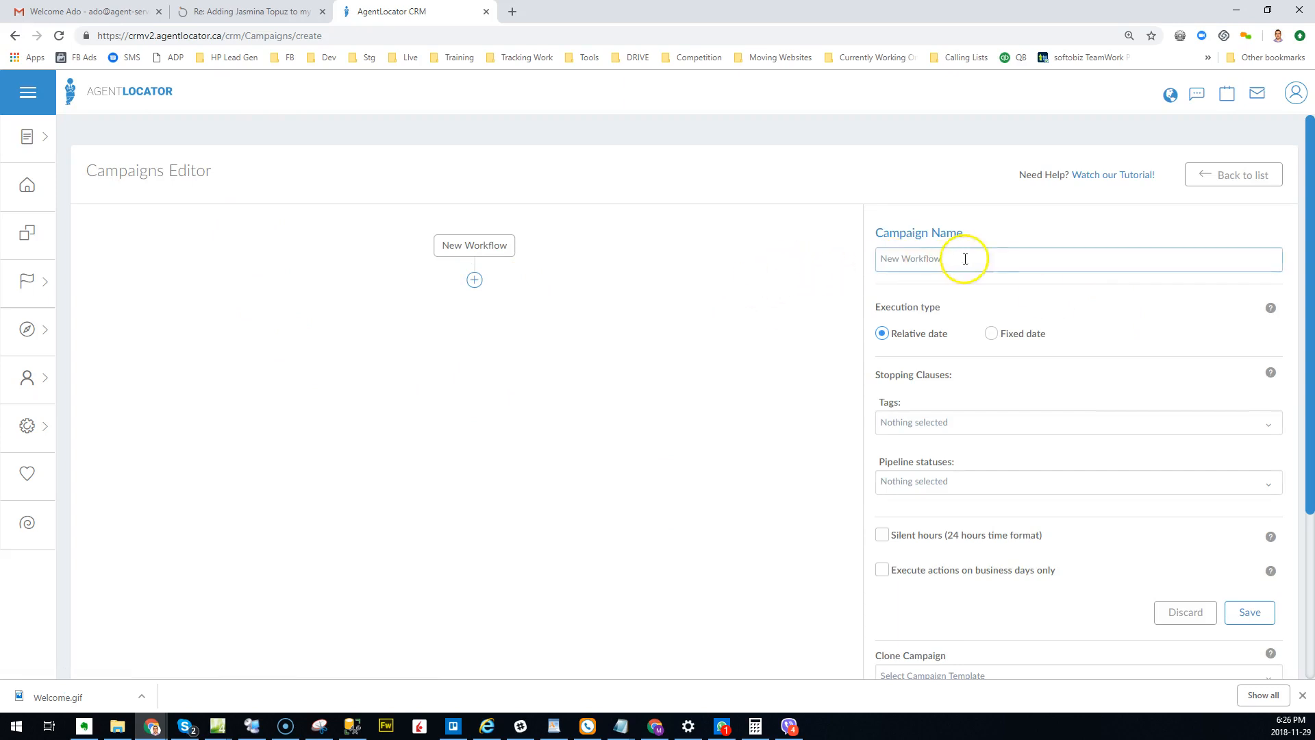
type("Assign to all new incoming leads")
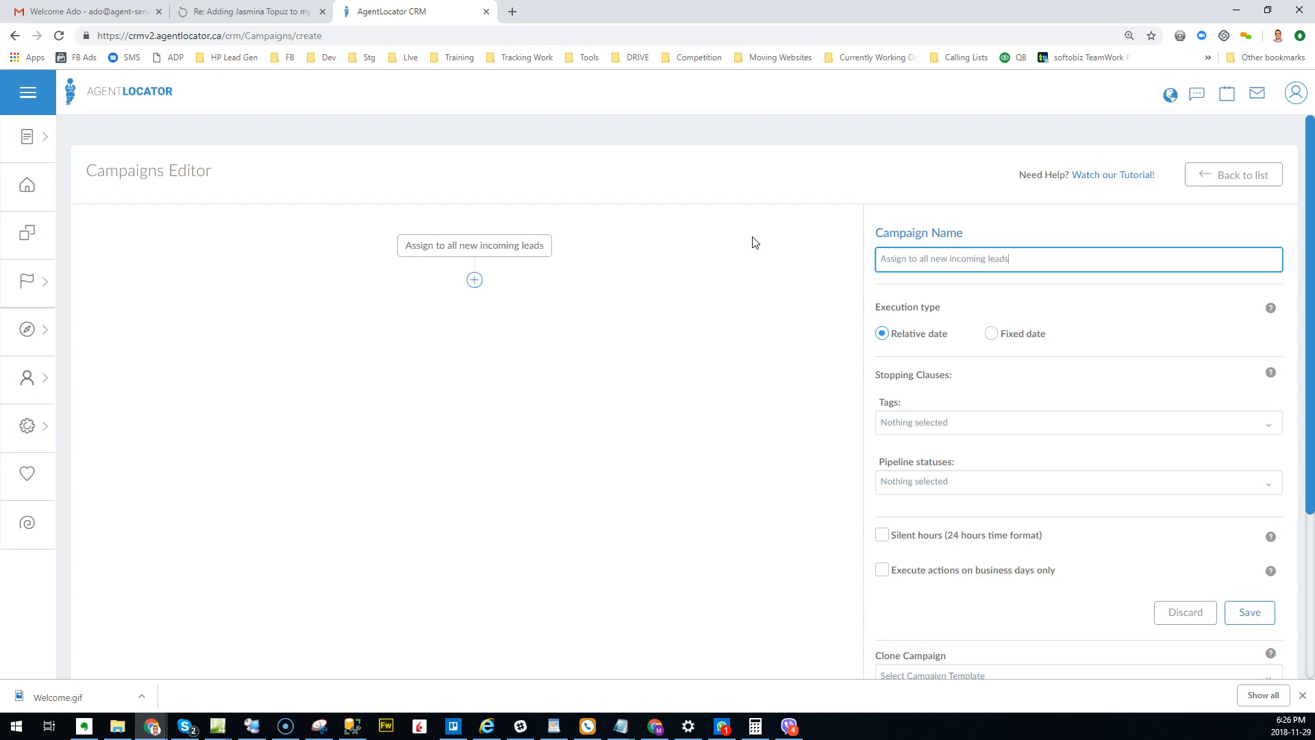
key("Tab")
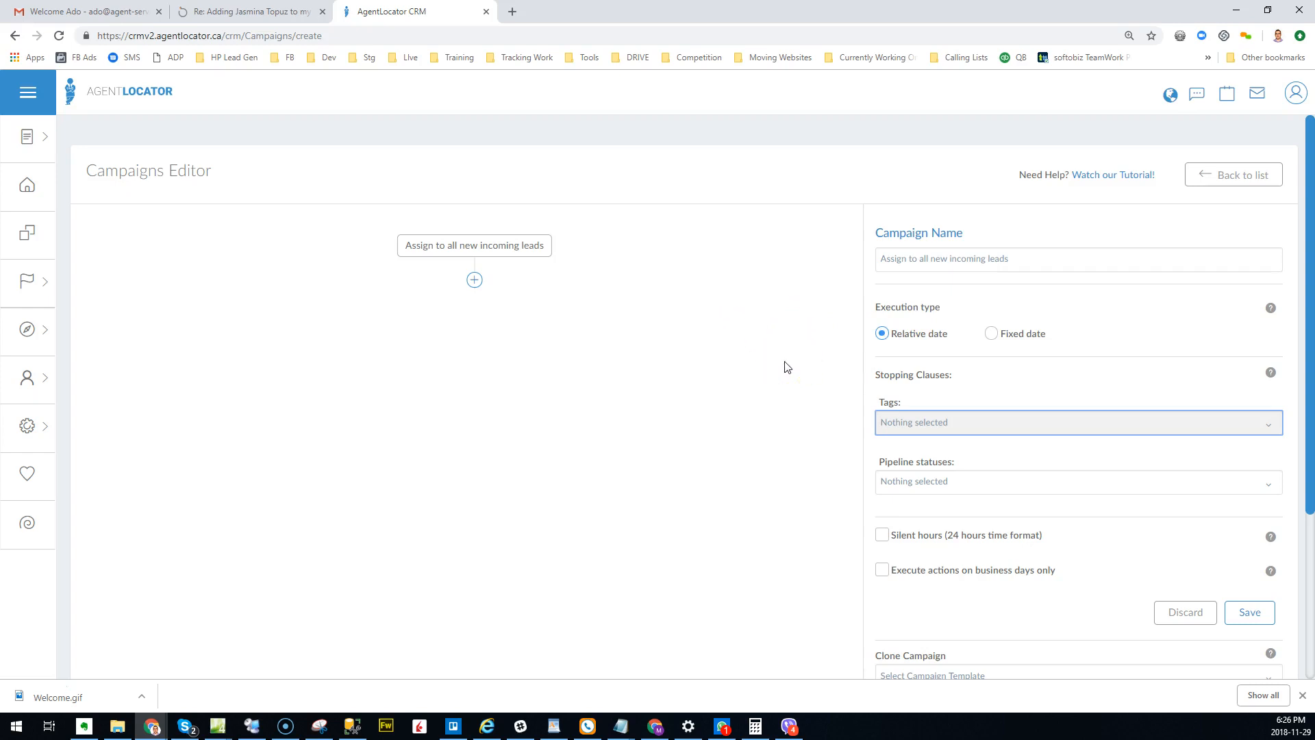
Compare the Fixed date and Relative date execution types, keep Relative date, and save the new campaign.
scroll(785, 384, "down", 1)
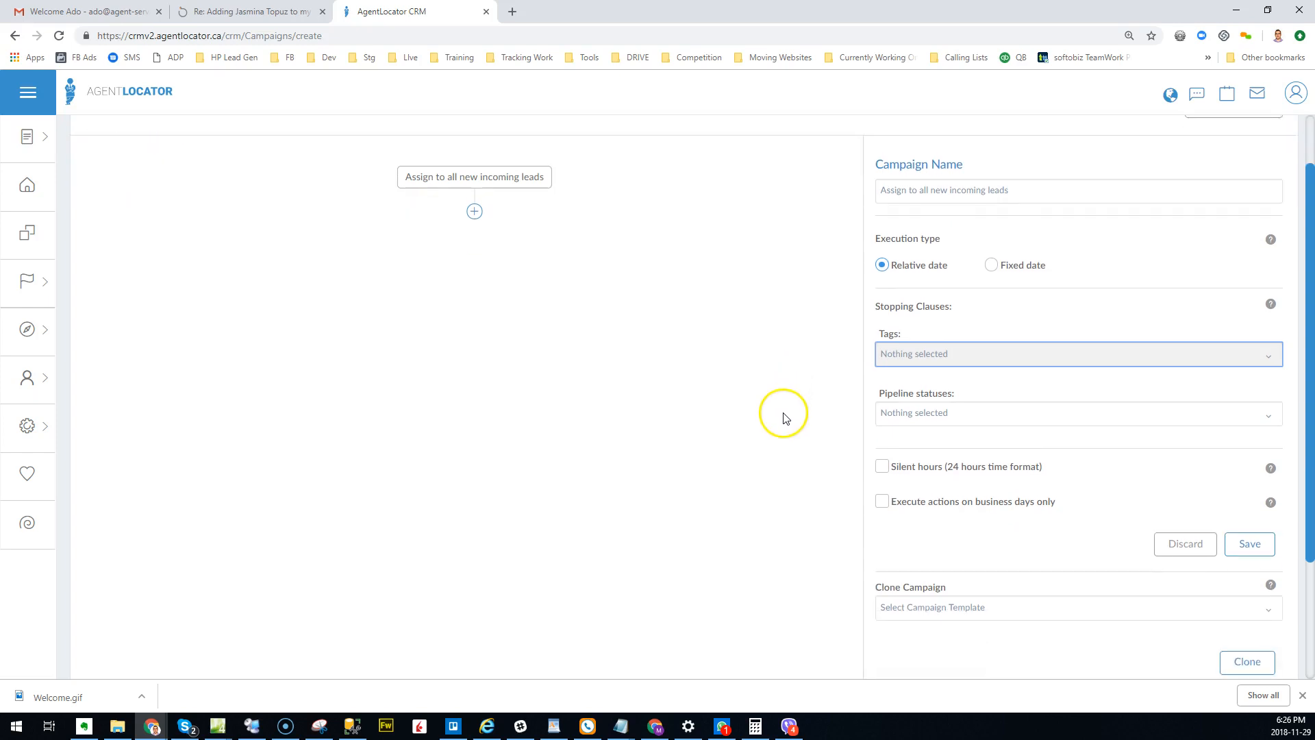
left_click(992, 266)
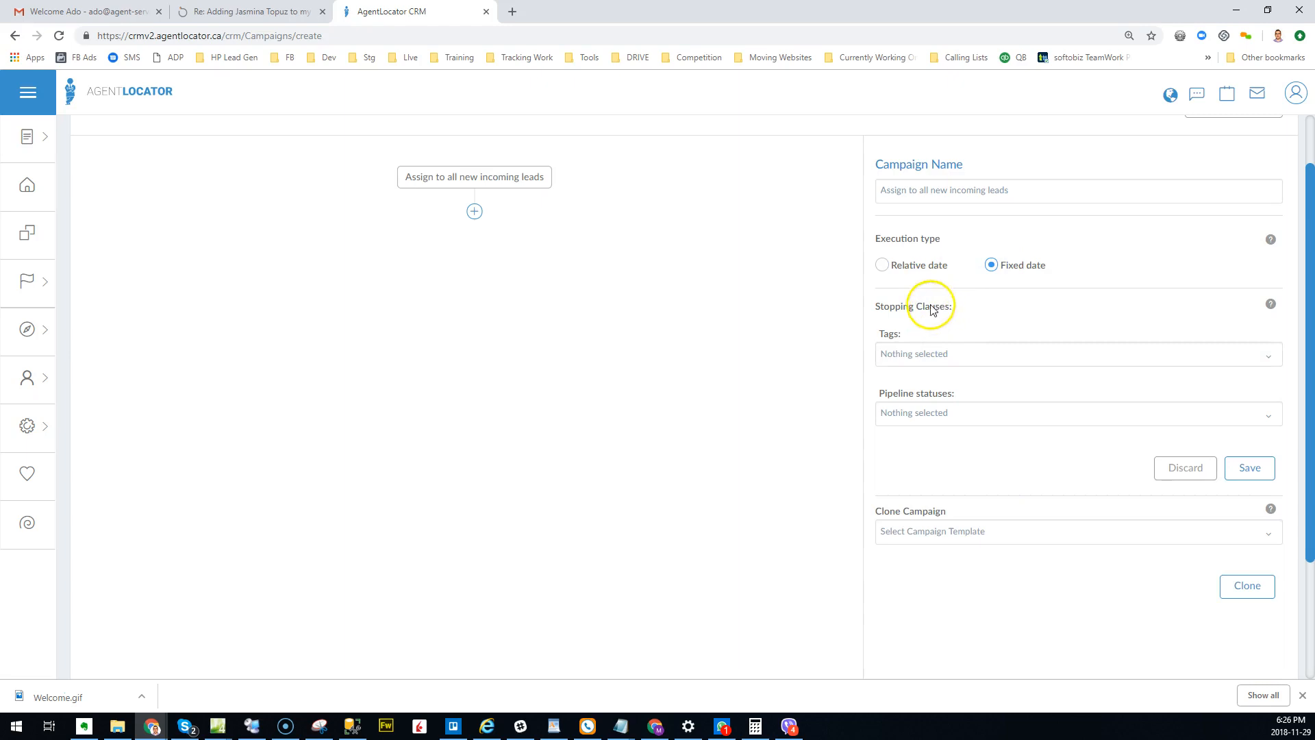
left_click(914, 273)
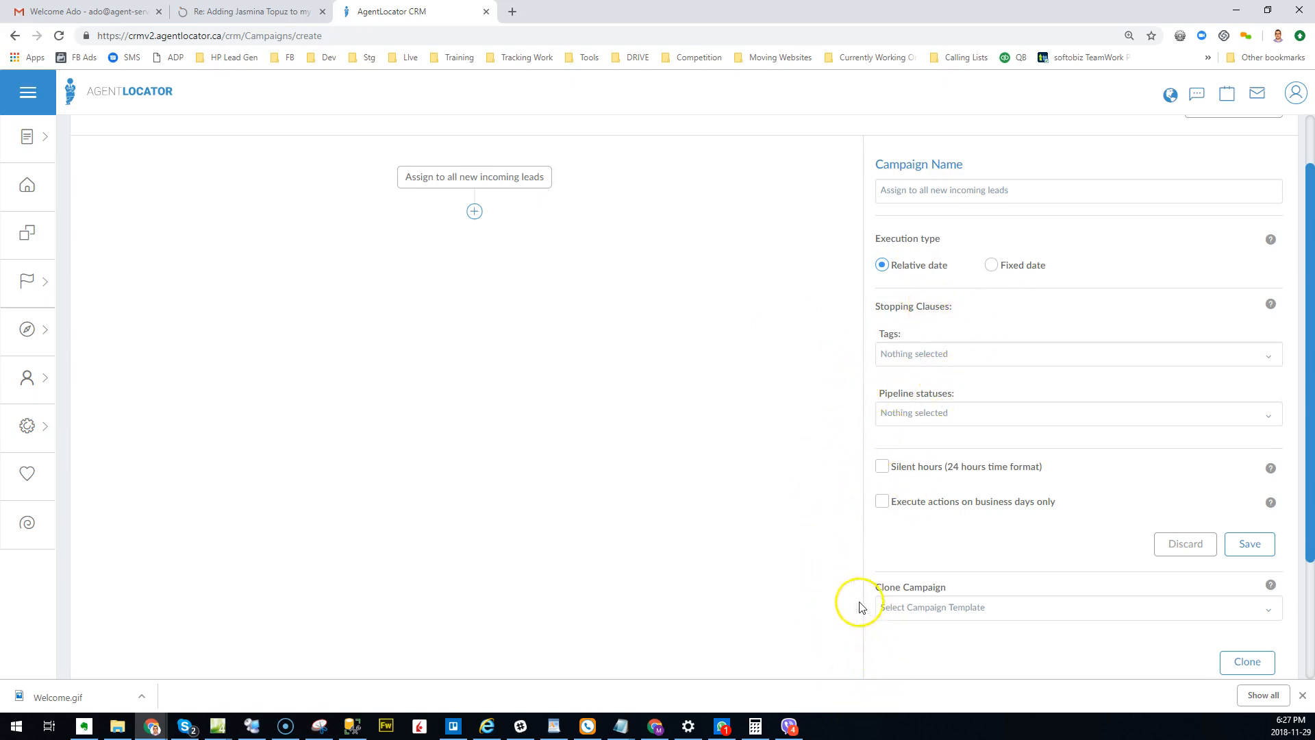
scroll(826, 411, "up", 1)
scroll(833, 440, "down", 3)
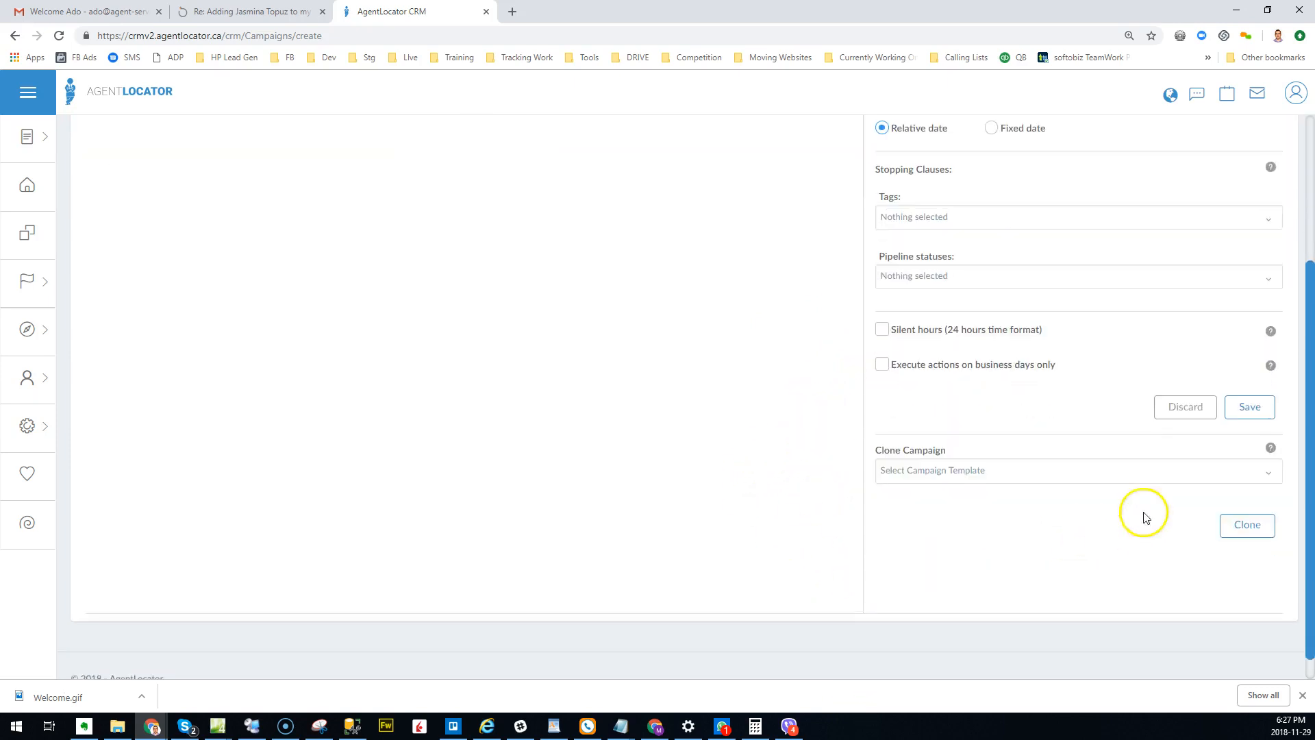
left_click(1250, 410)
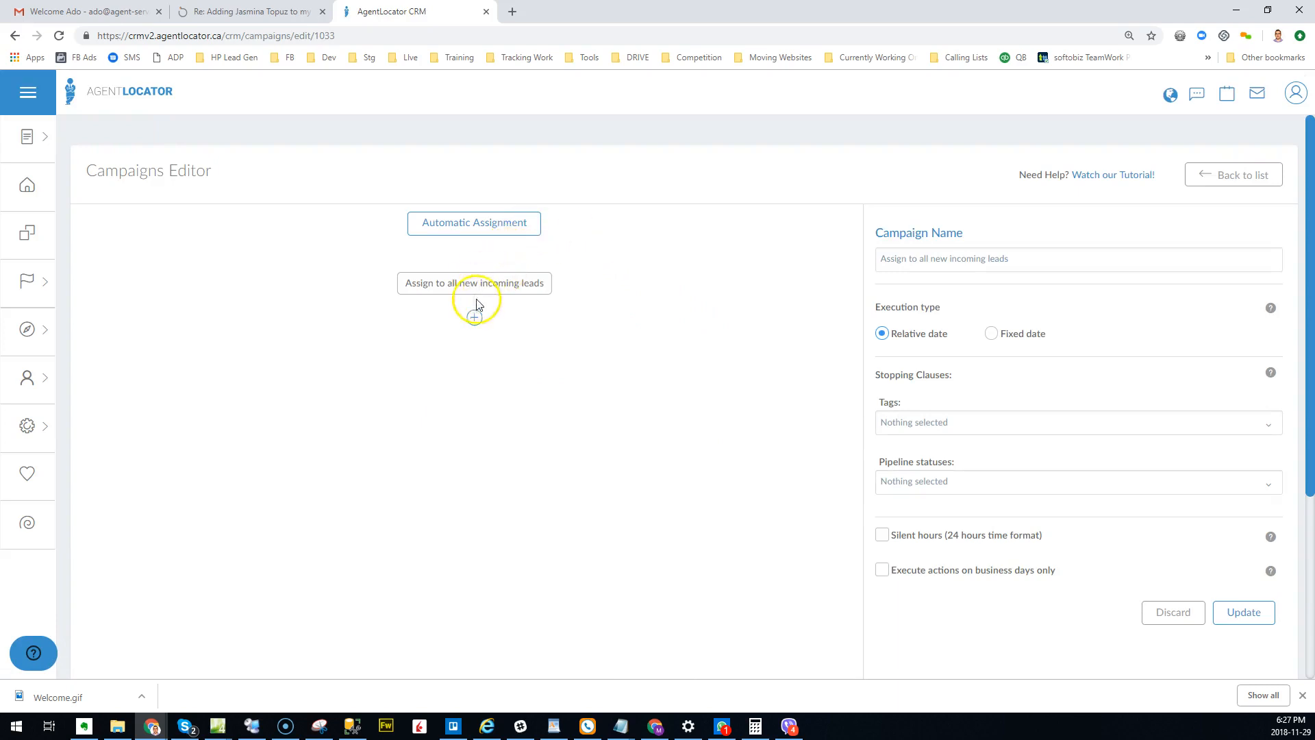
Add an e-mail action to the campaign using the "Welcome Testing-Welcome [FirstName]" template.
left_click(476, 319)
left_click(387, 378)
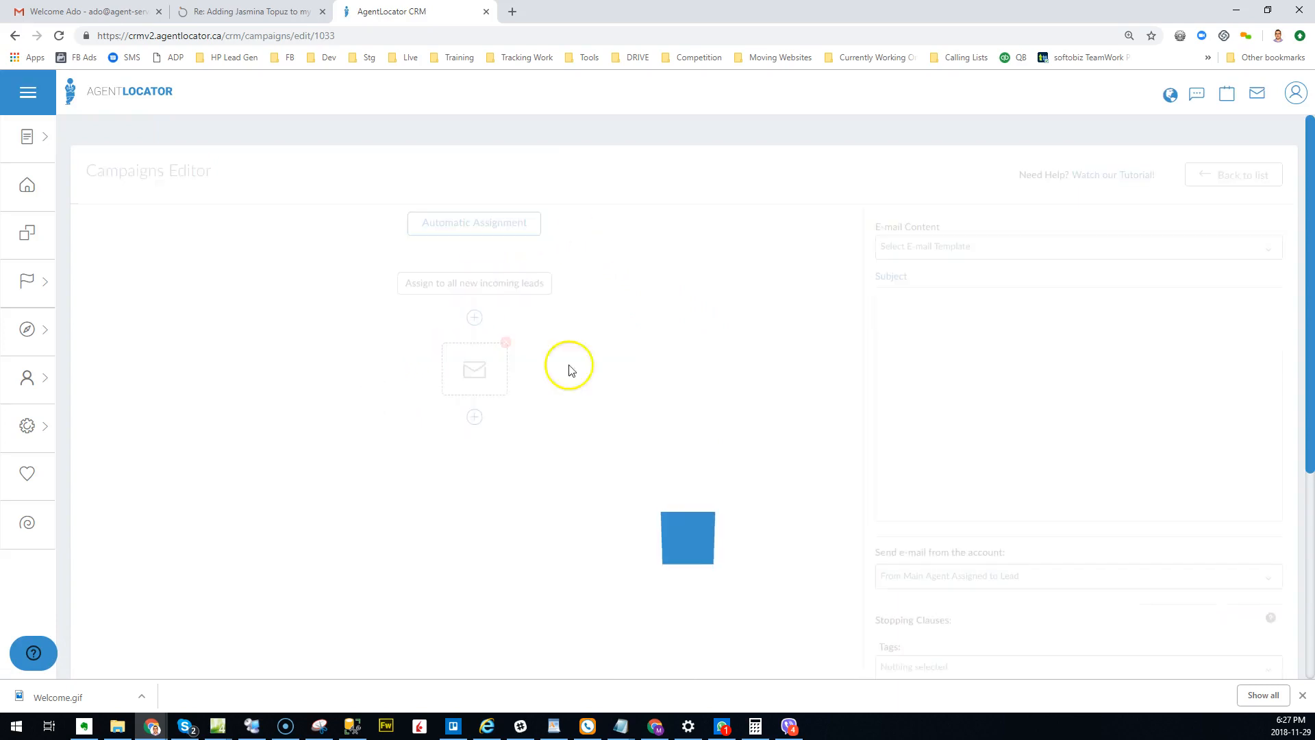
left_click(990, 251)
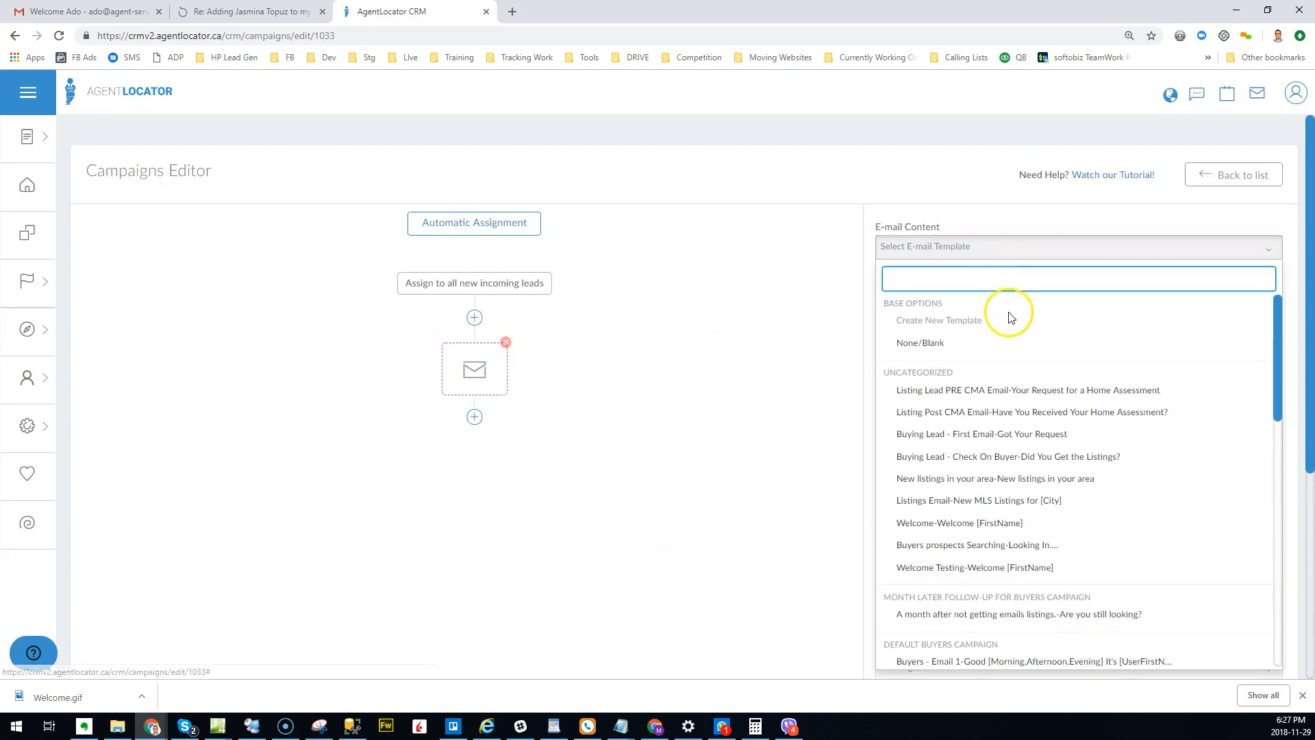
type("welcom")
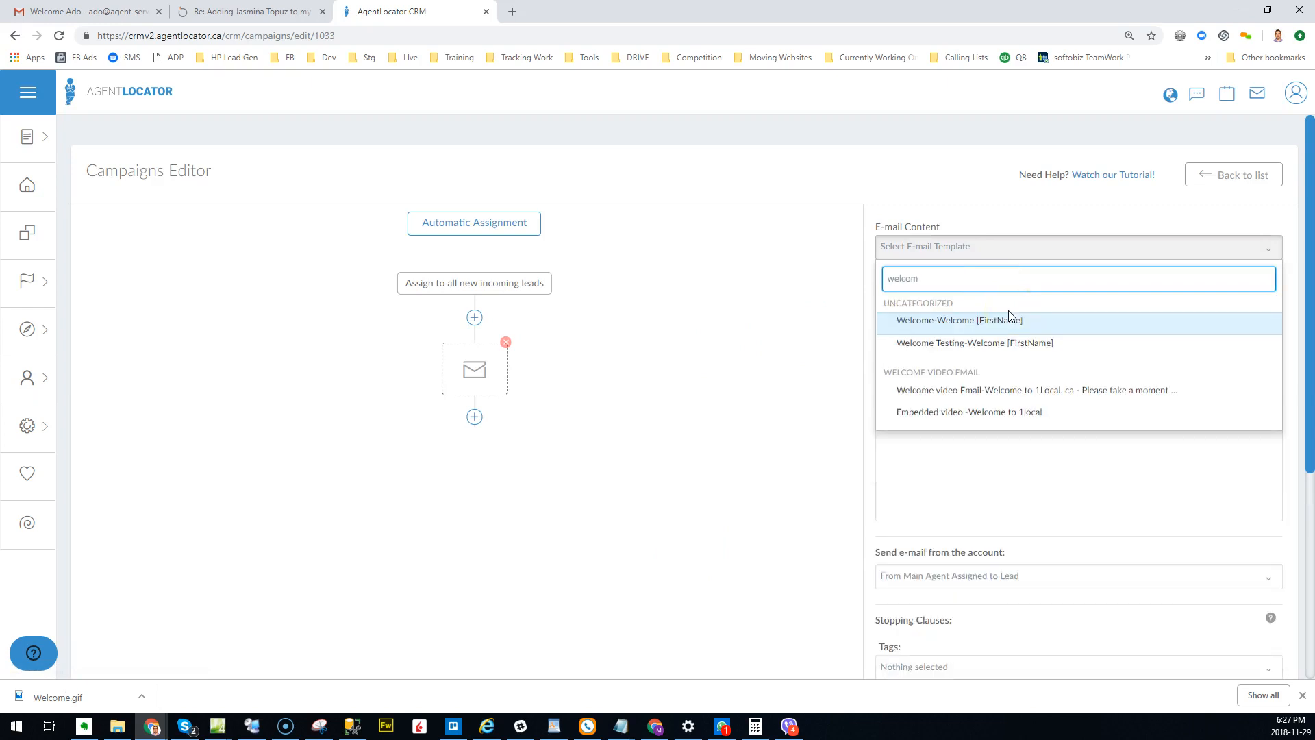
left_click(922, 344)
Set the e-mail action's delay period to 2 minutes and enable its silent hours.
scroll(765, 369, "down", 3)
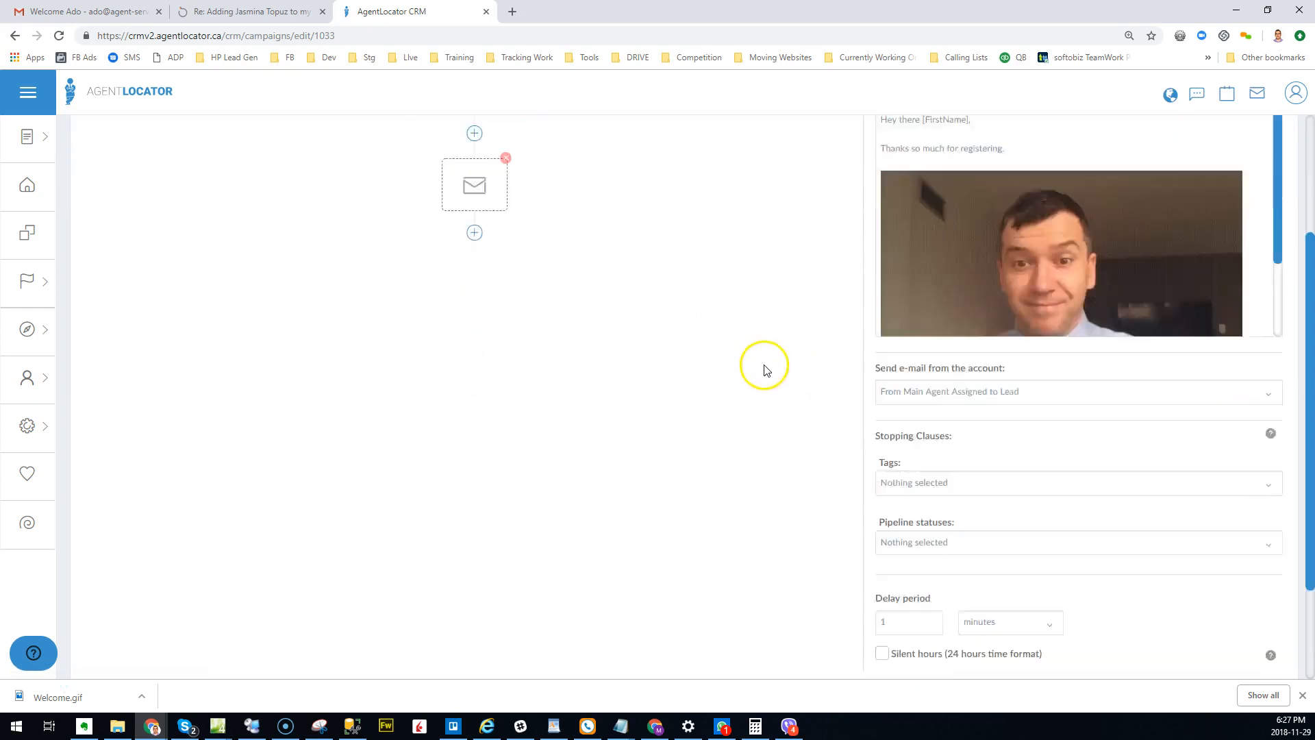
scroll(765, 369, "down", 2)
double_click(918, 533)
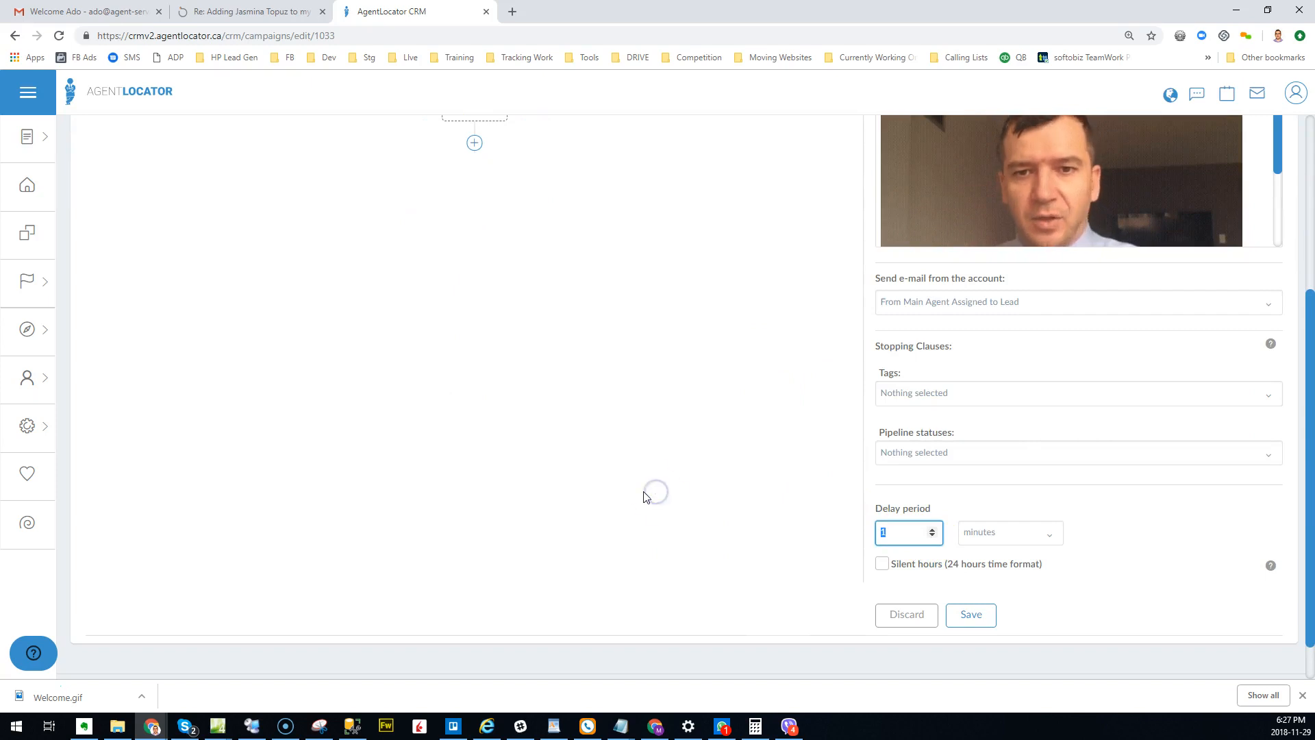
type("2")
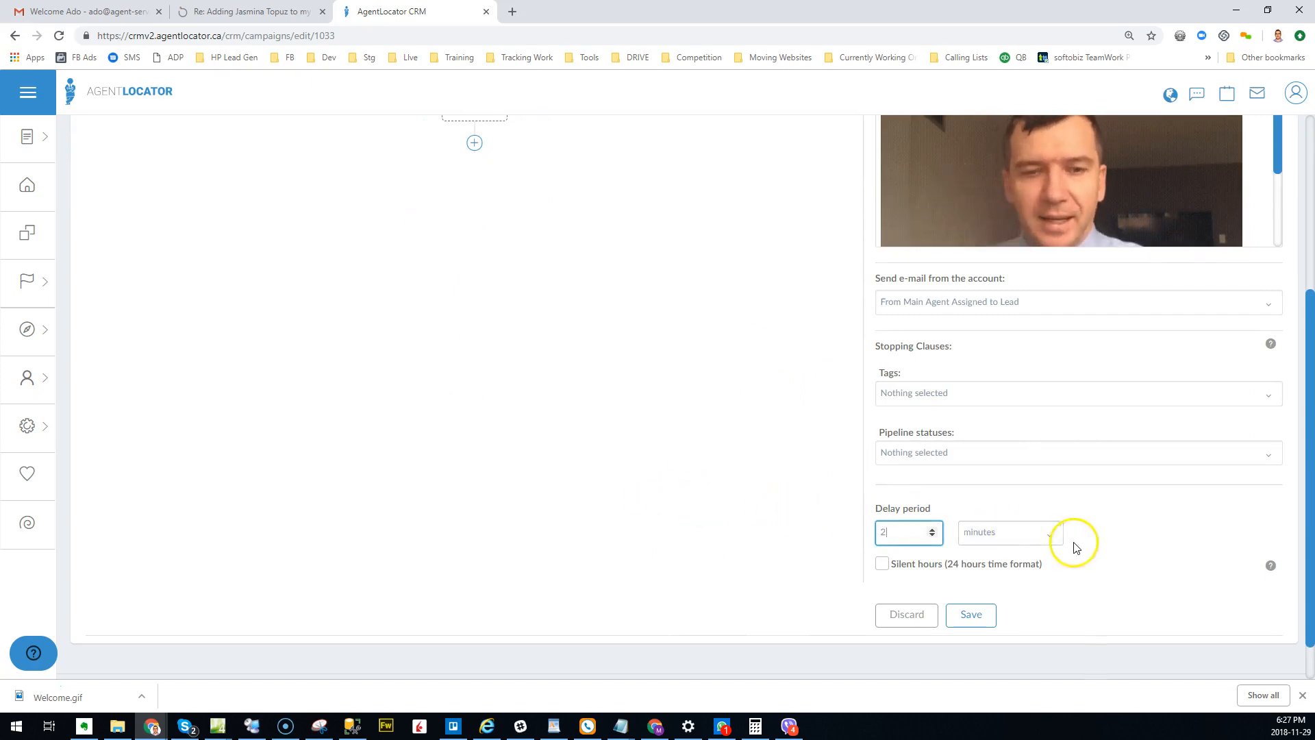
left_click(882, 564)
scroll(774, 534, "down", 1)
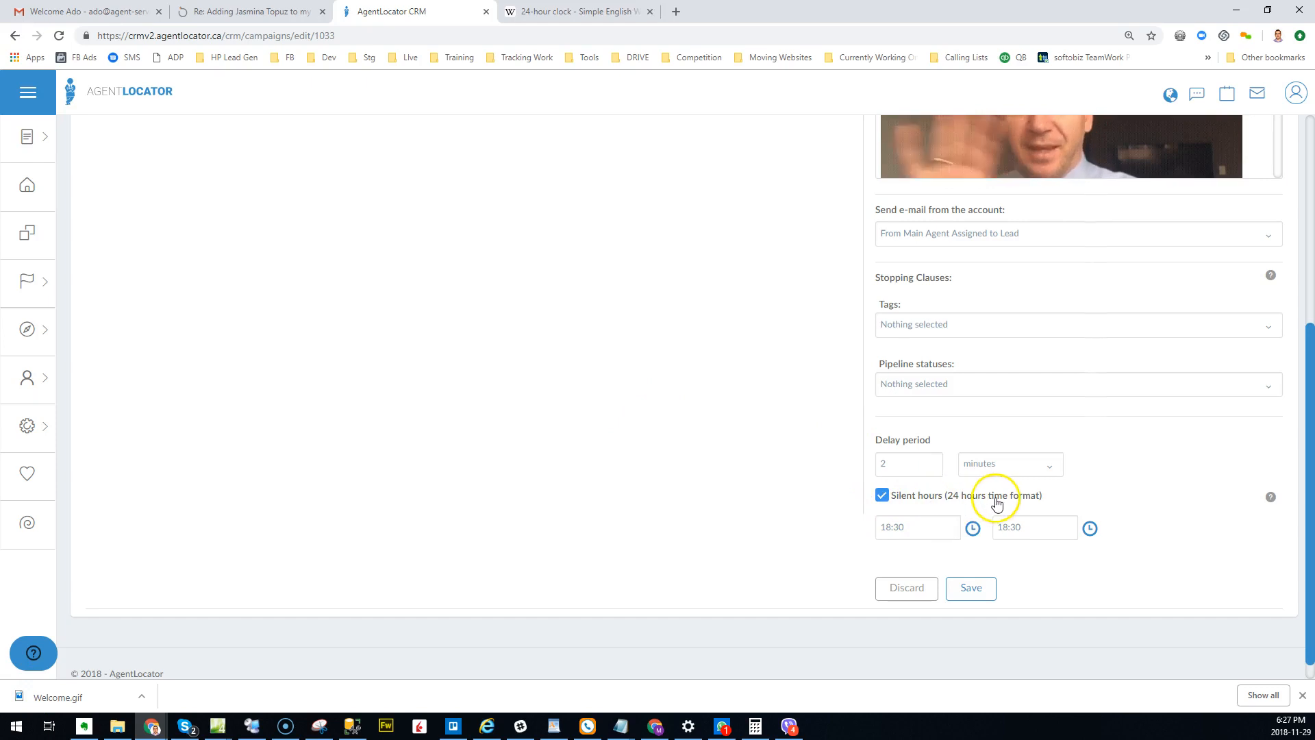
Consult the 24-hour to 12-hour conversion table in the Simple English Wikipedia article on the 24-hour clock.
mouse_move(1278, 499)
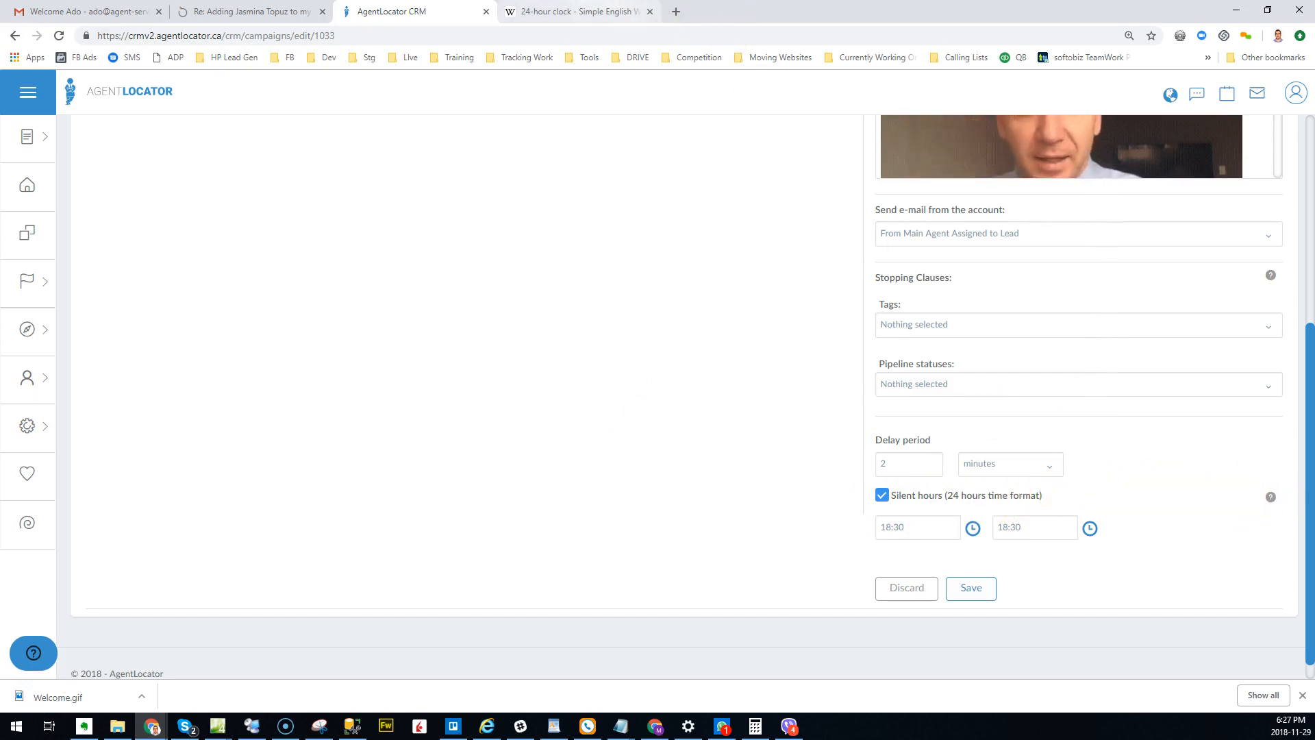
left_click(582, 11)
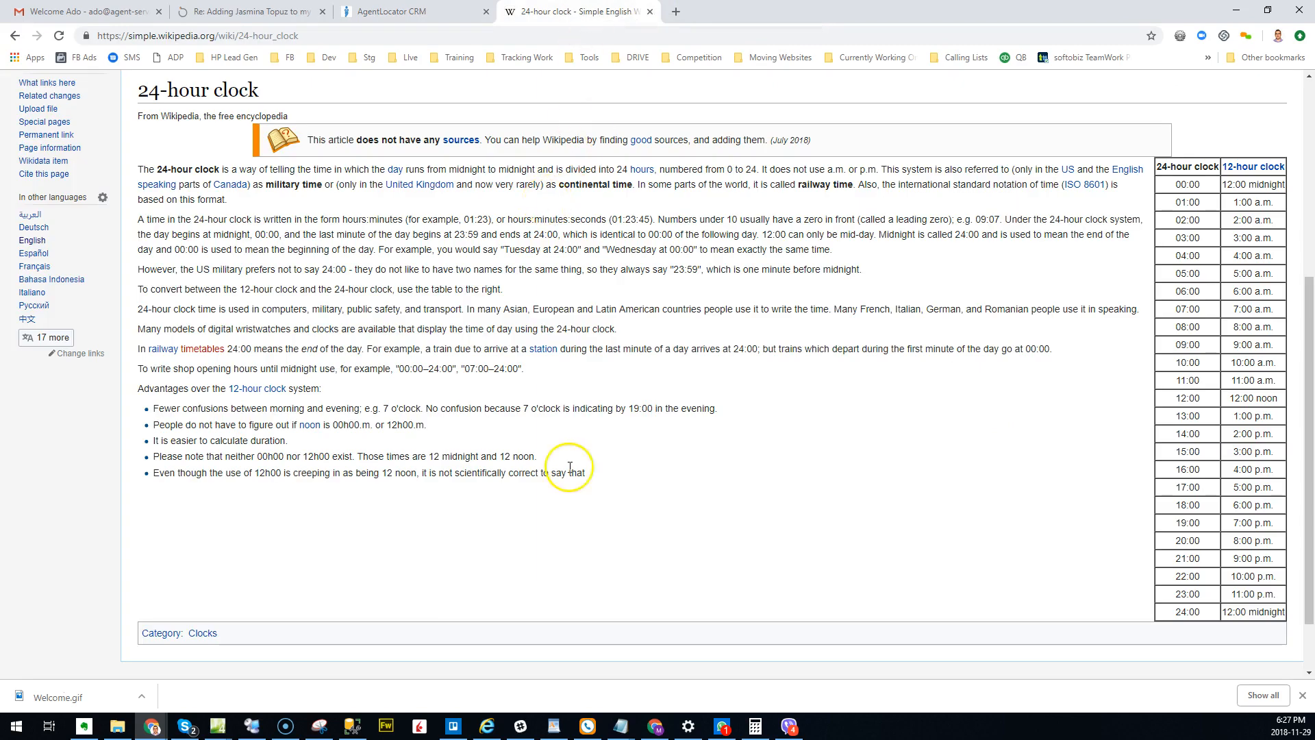
key("alt+Left")
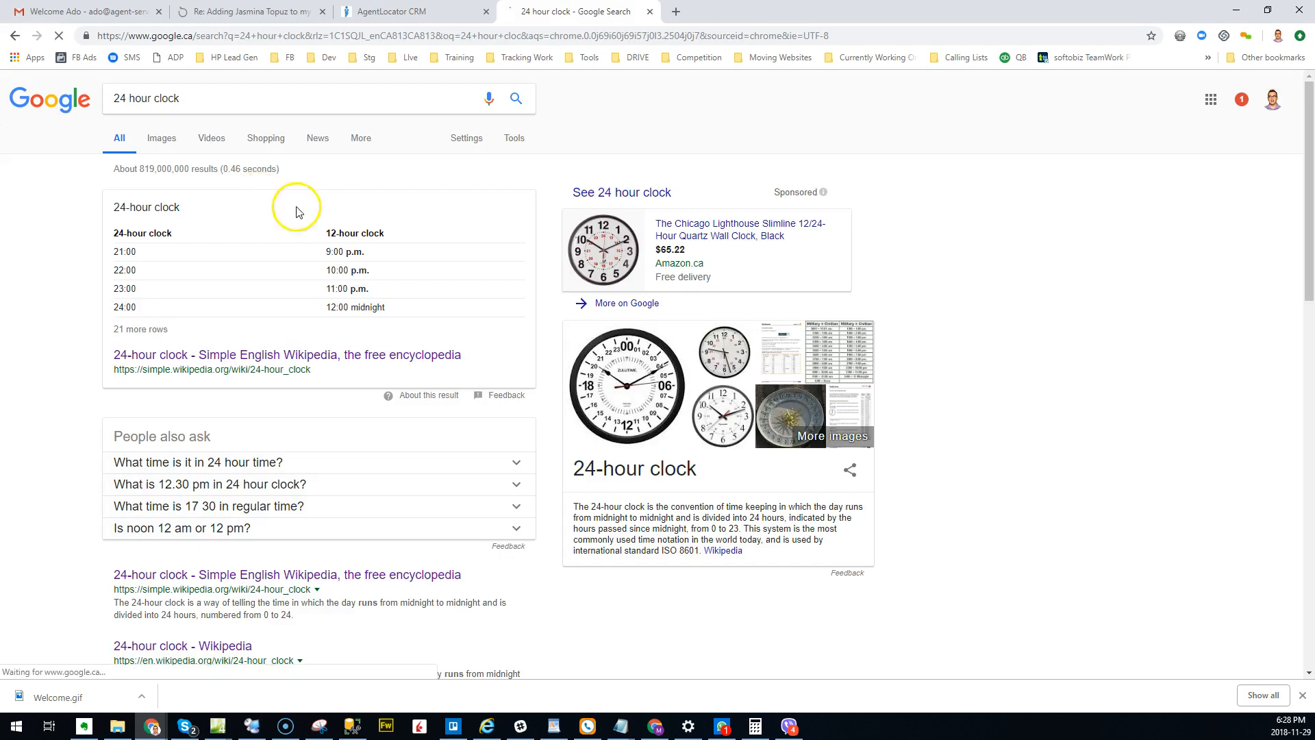
key("alt+Right")
key("alt+Left")
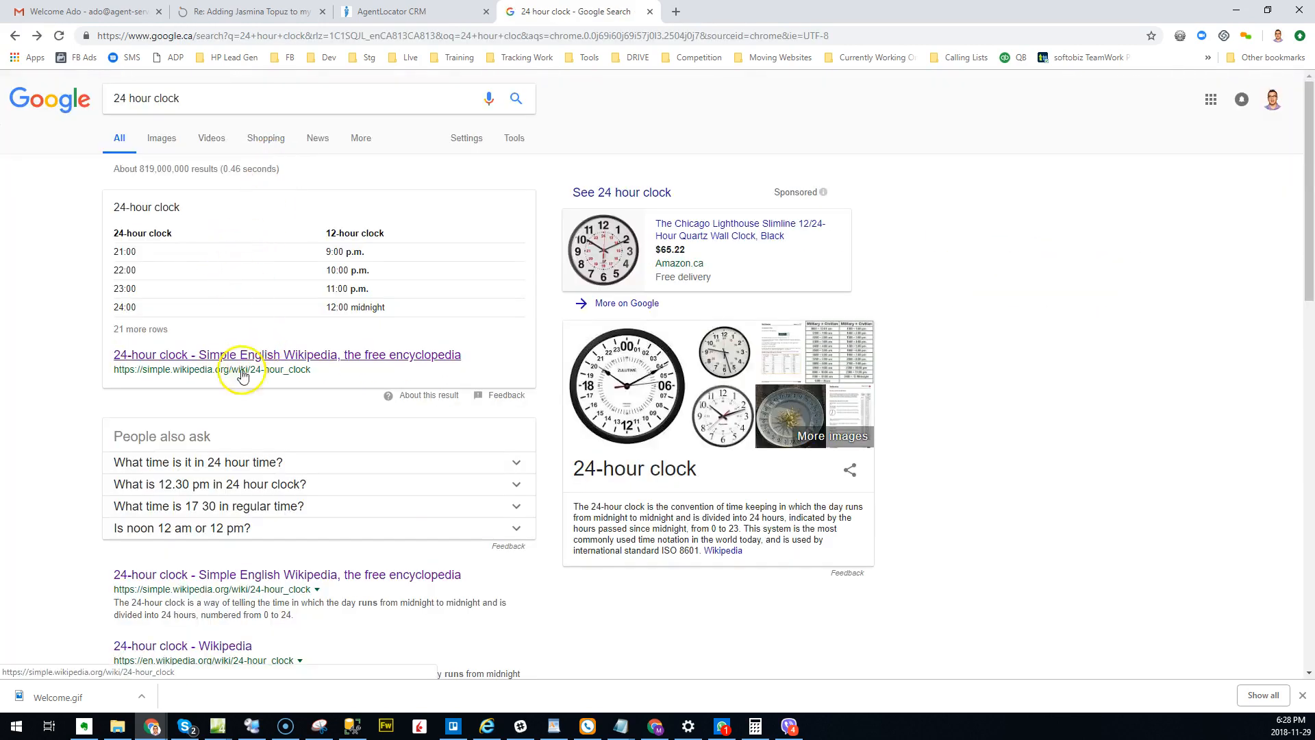
left_click(218, 354)
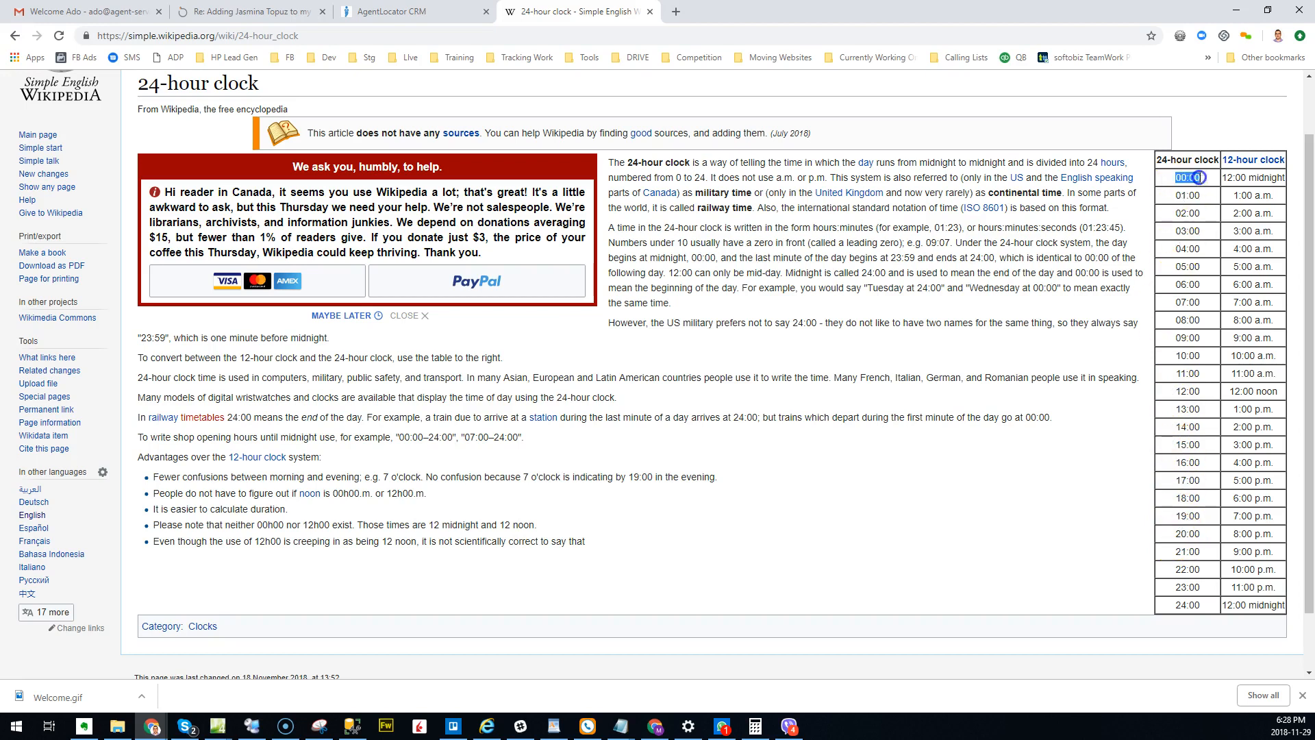
Switch back to AgentLocator CRM and set the start of the e-mail action's silent hours to 0:00.
left_click(387, 11)
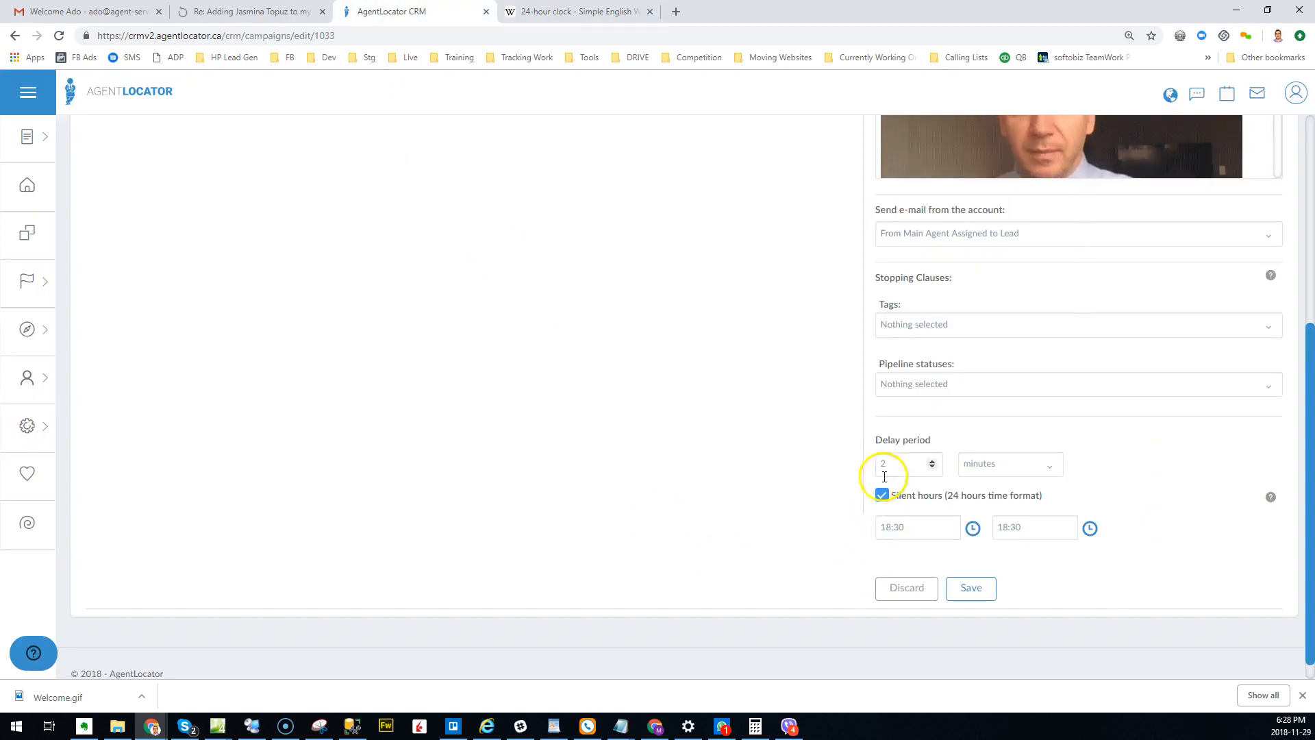
left_click(909, 524)
key("ctrl+a")
type("000")
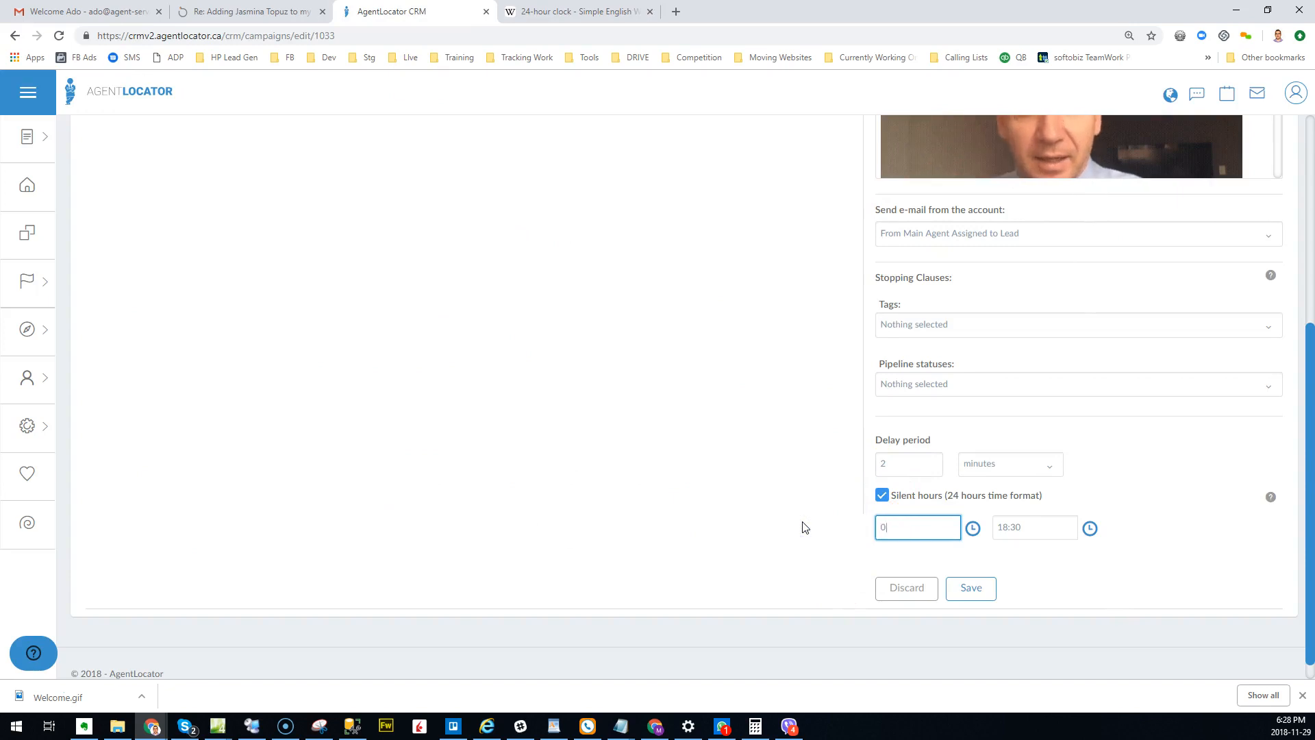
key("Tab")
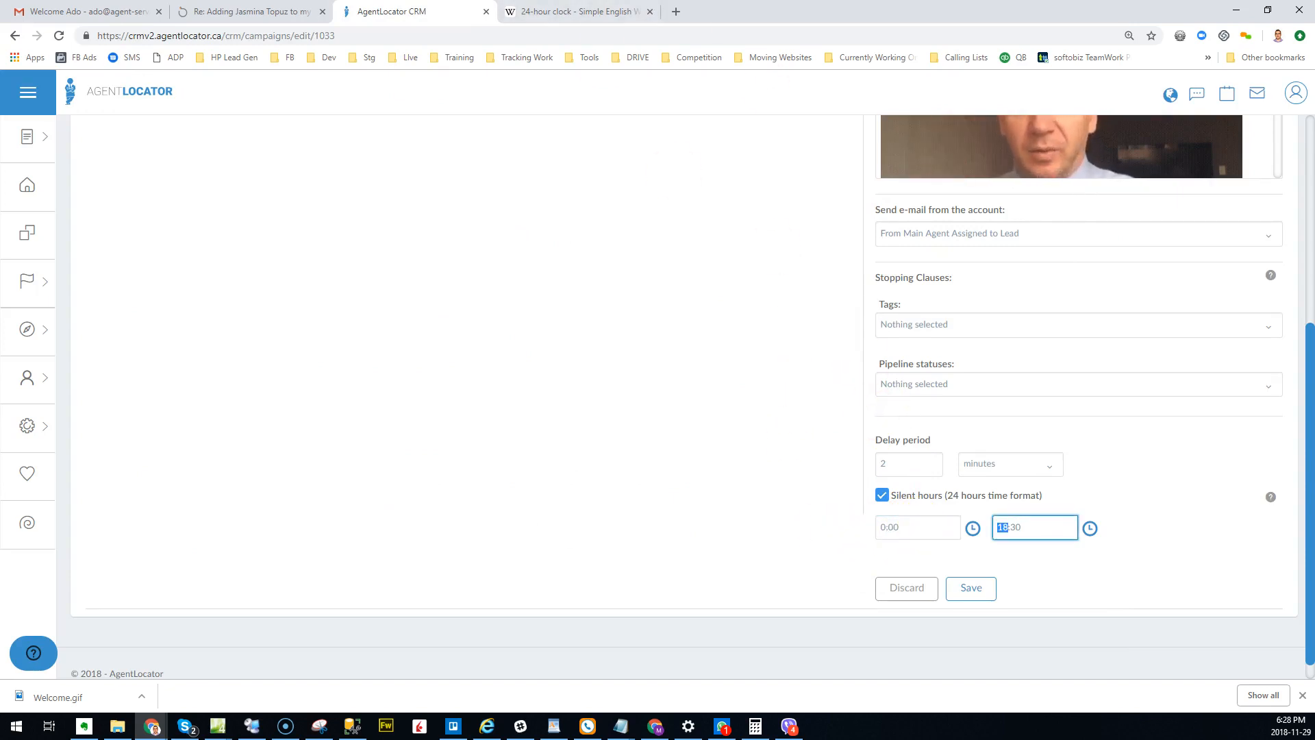
Check the 24-hour clock table again and set the end of the silent hours to 8:00.
left_click(579, 12)
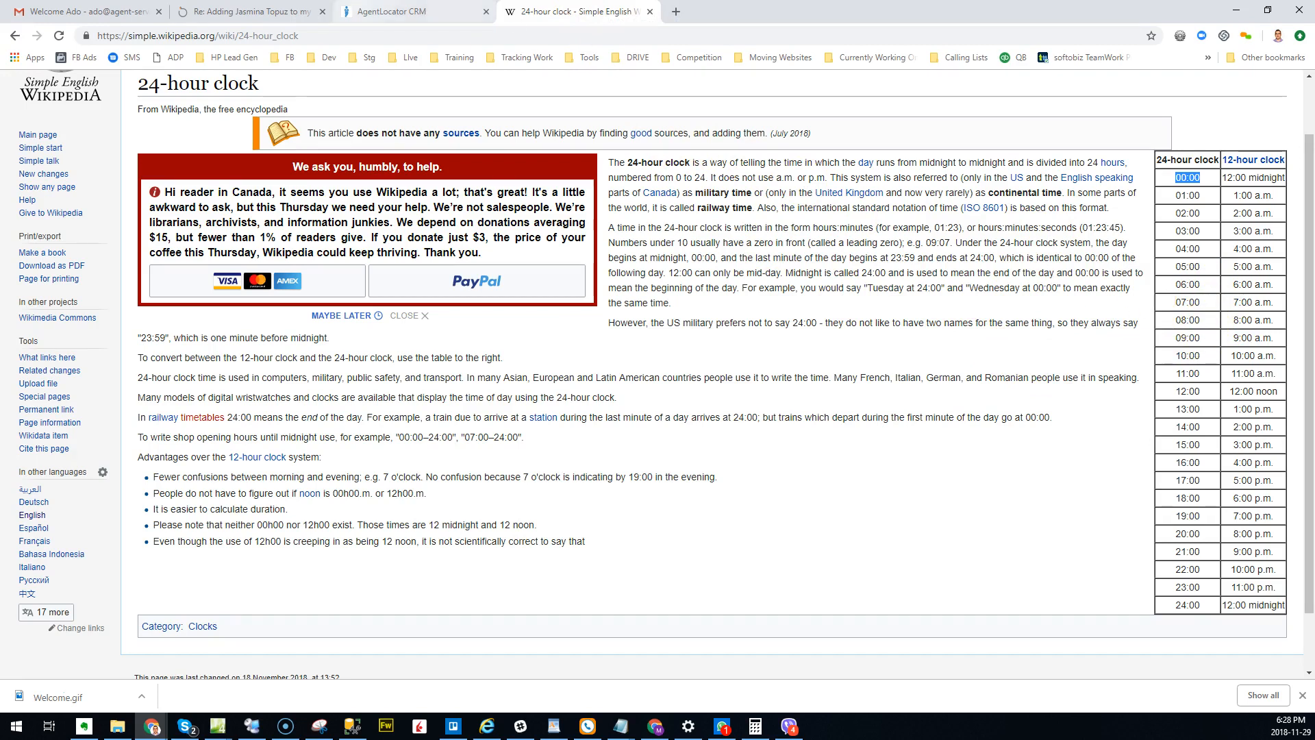
left_click(411, 11)
type("0800:30")
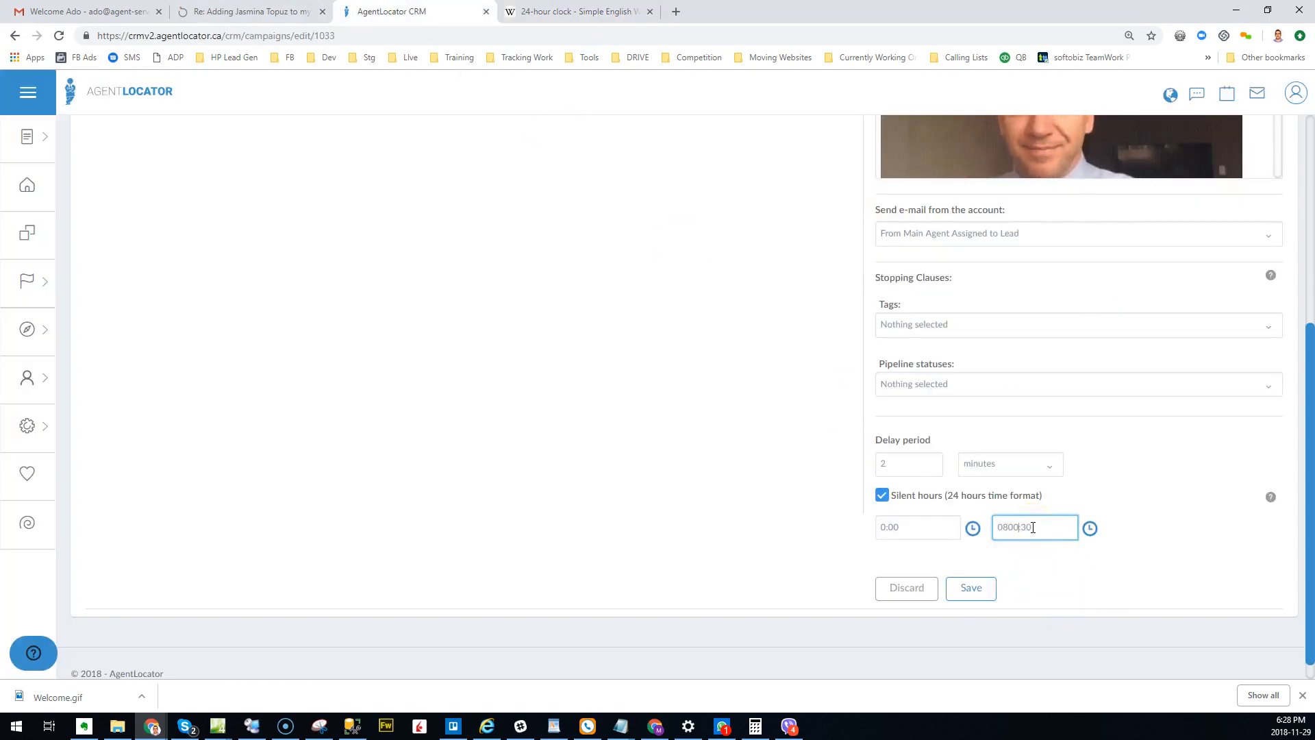
key("BackSpace")
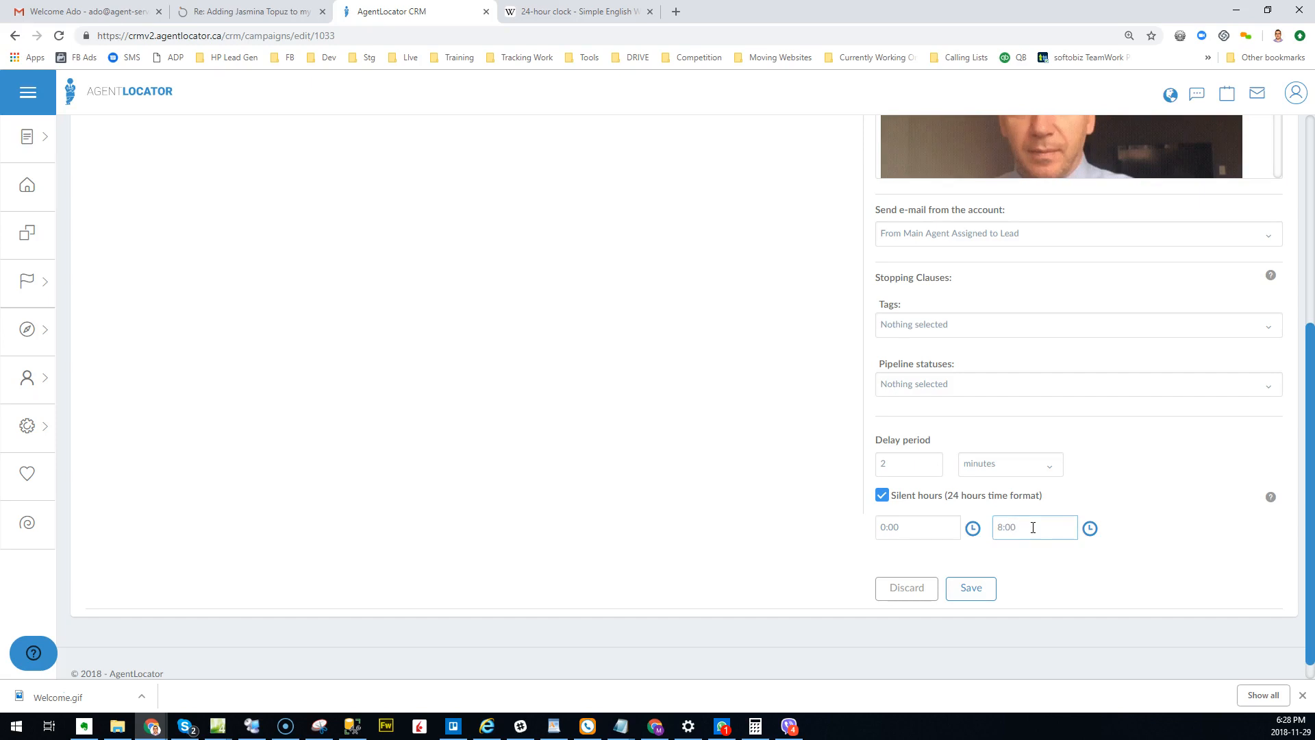
left_click(1033, 527)
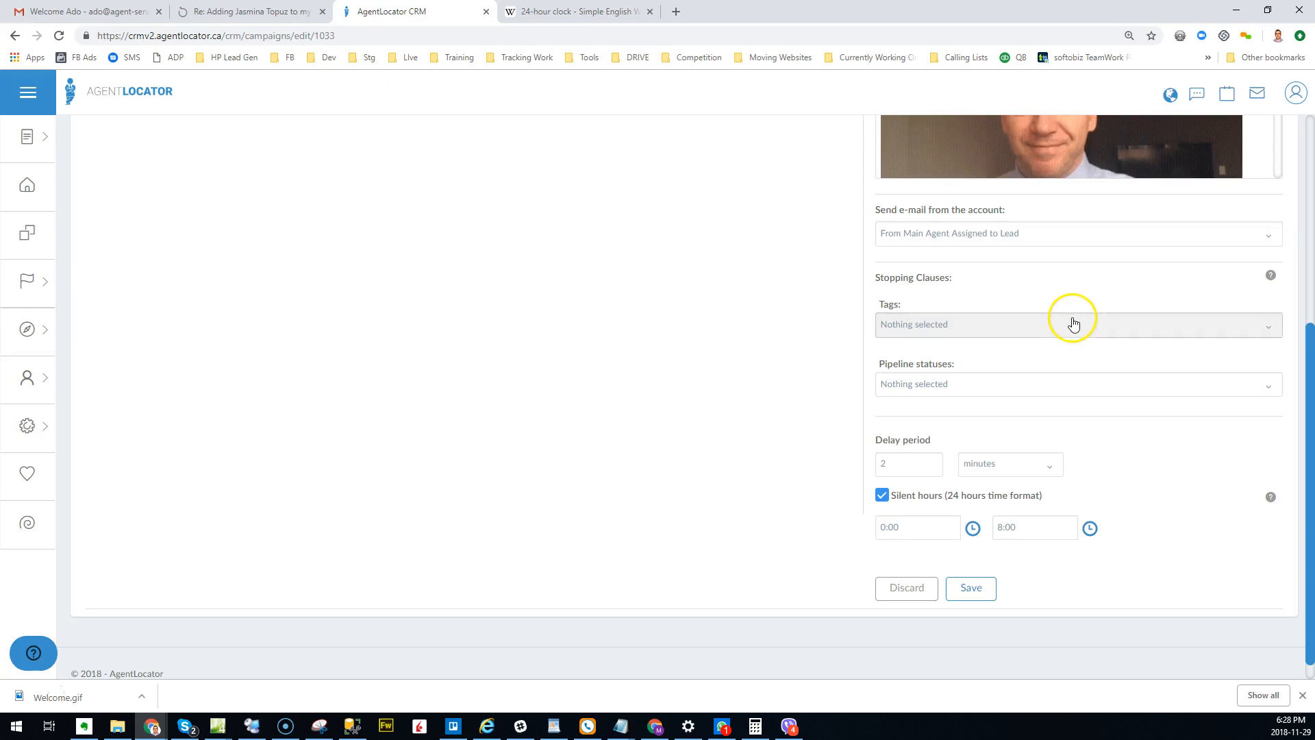
Glance once more at the 24-hour clock page, return to the campaign and save the e-mail action.
left_click(600, 14)
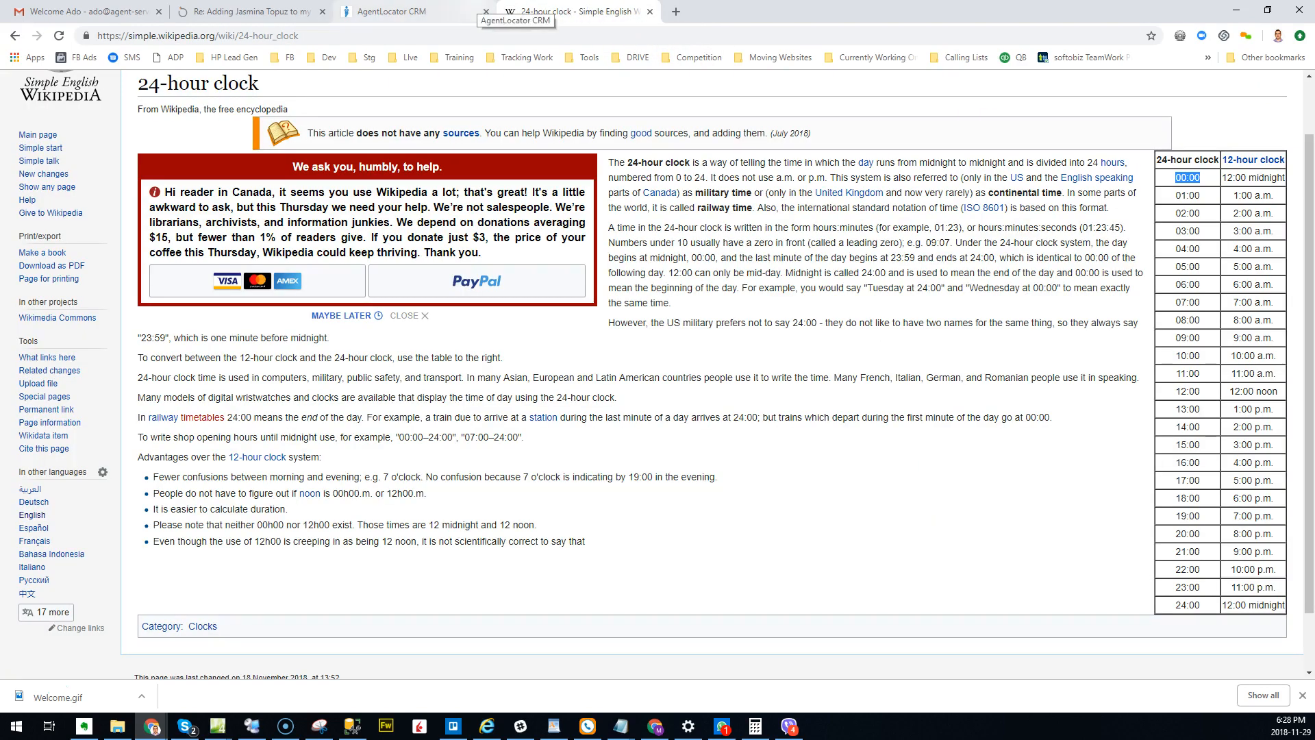
left_click(472, 11)
left_click(974, 588)
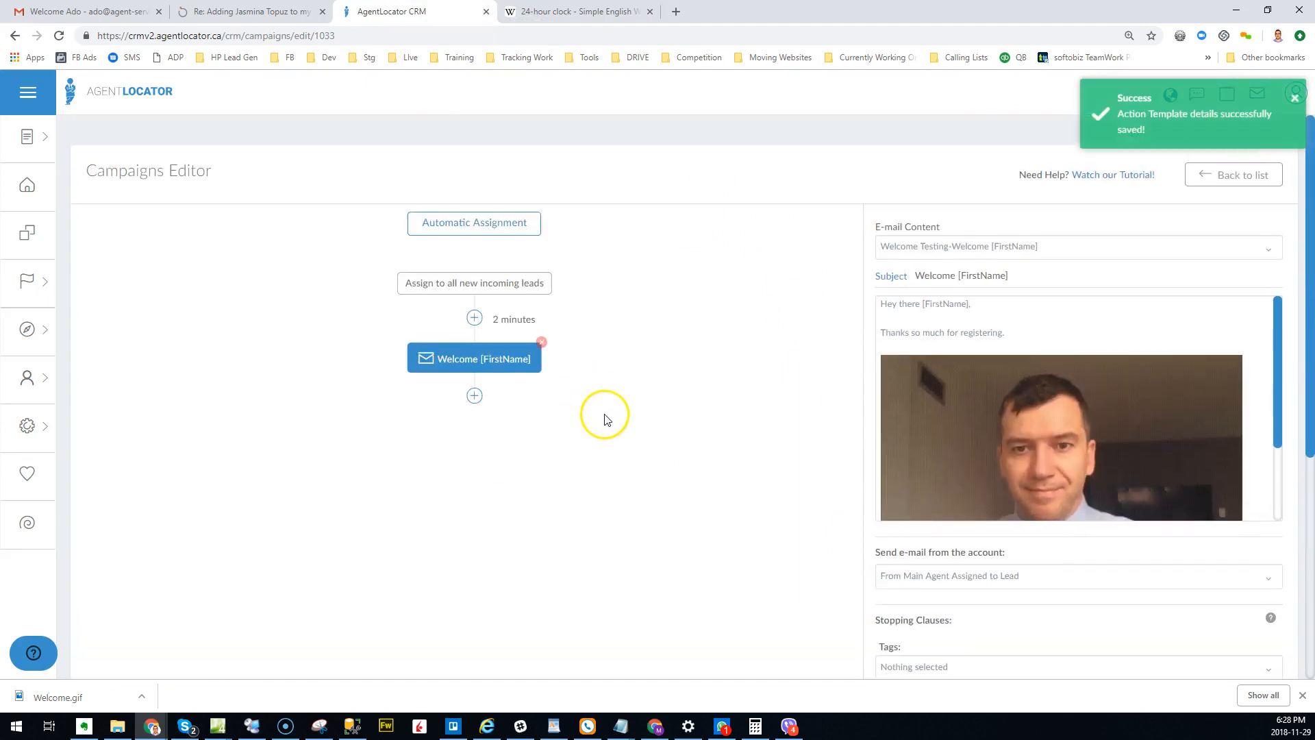
left_click(453, 229)
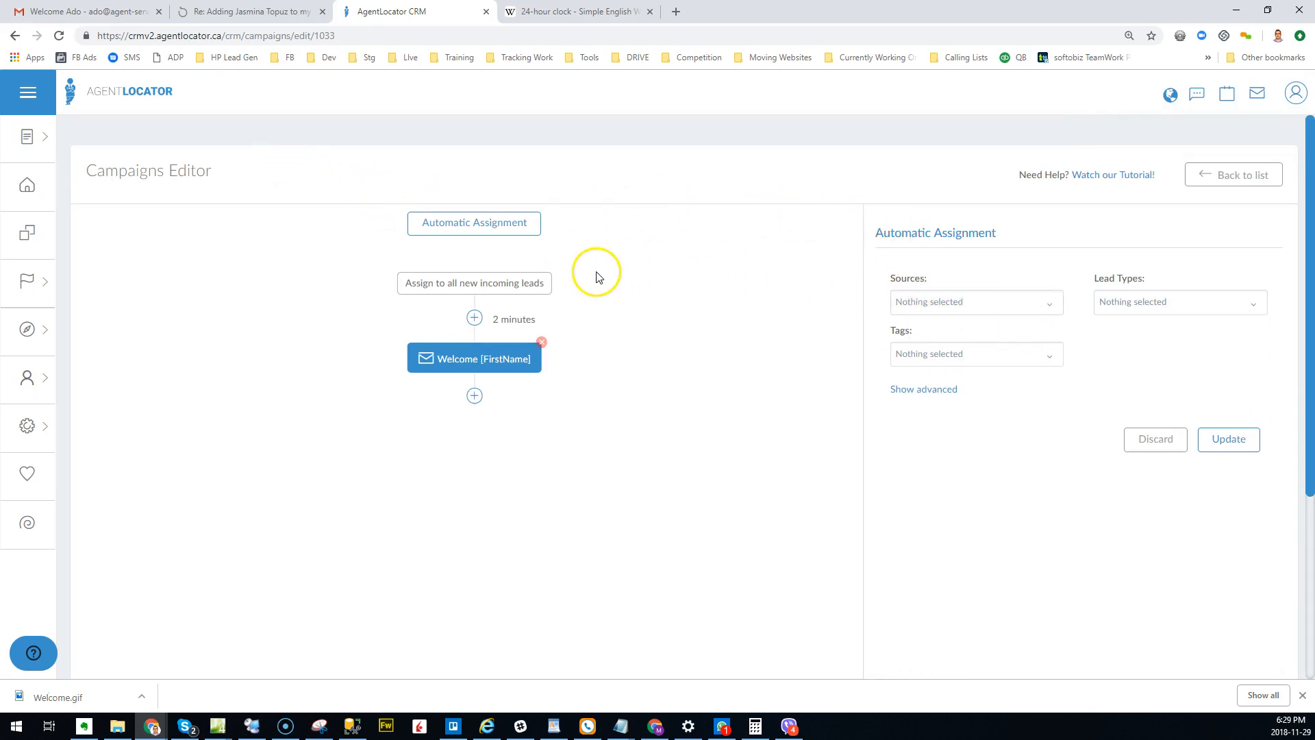
left_click(969, 302)
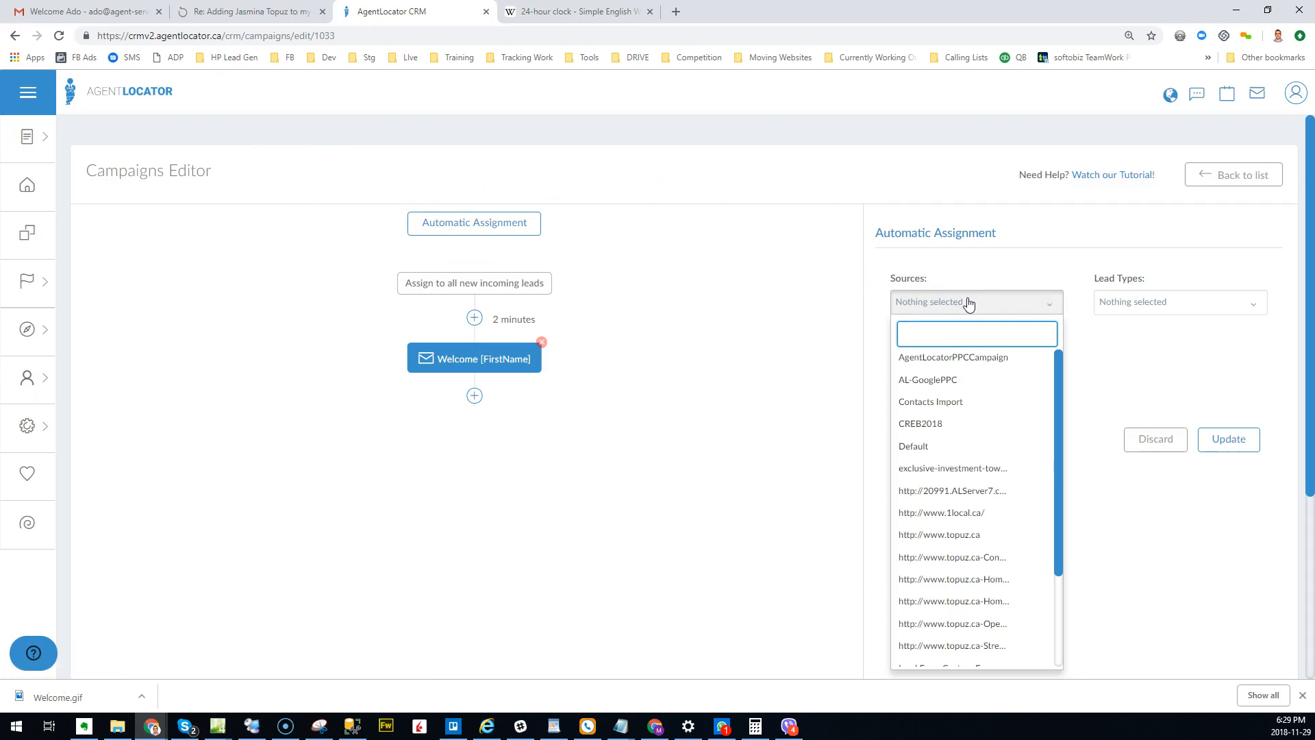
left_click(973, 514)
left_click(712, 466)
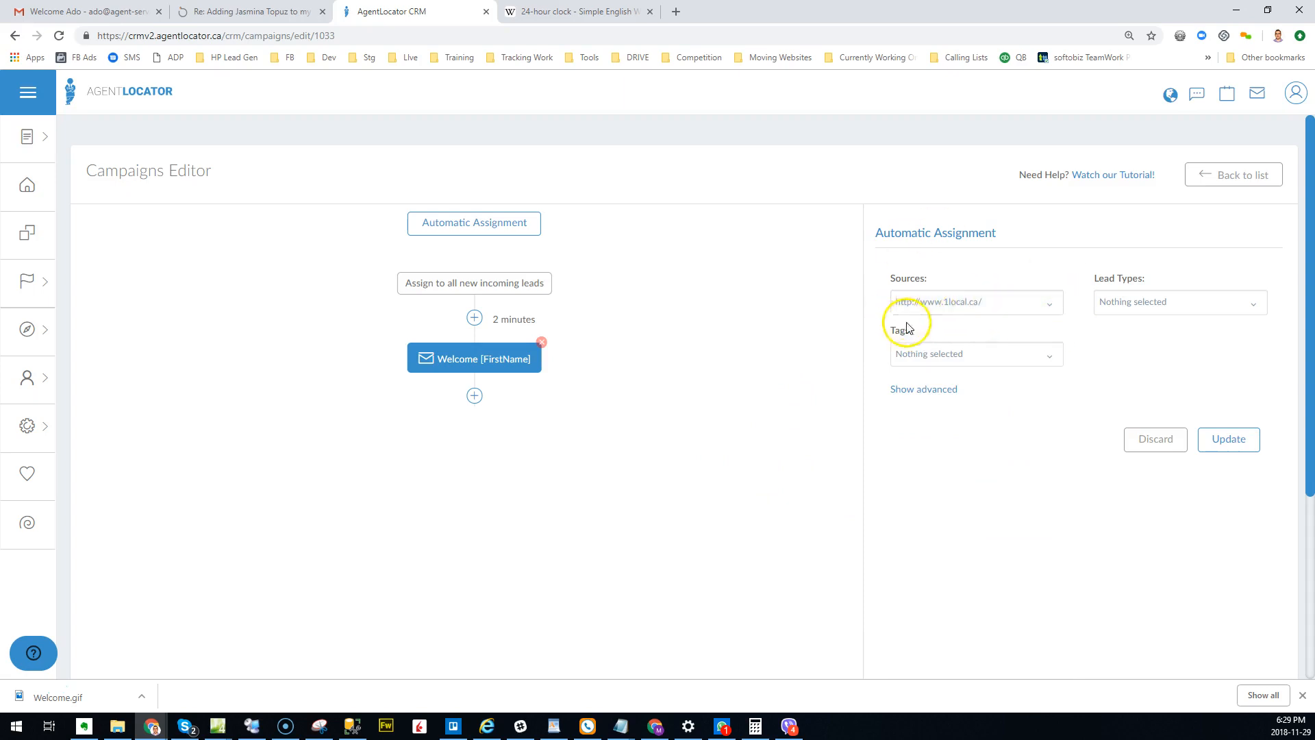
left_click(960, 317)
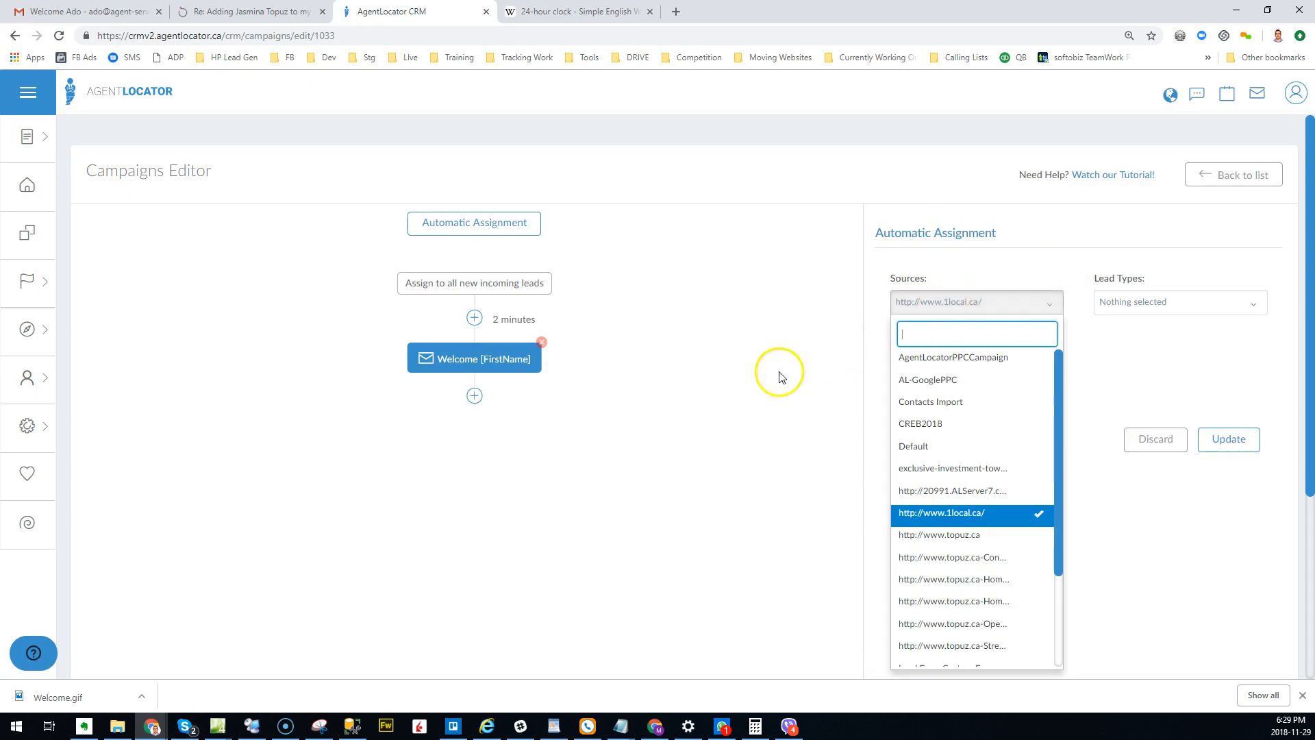
left_click(613, 202)
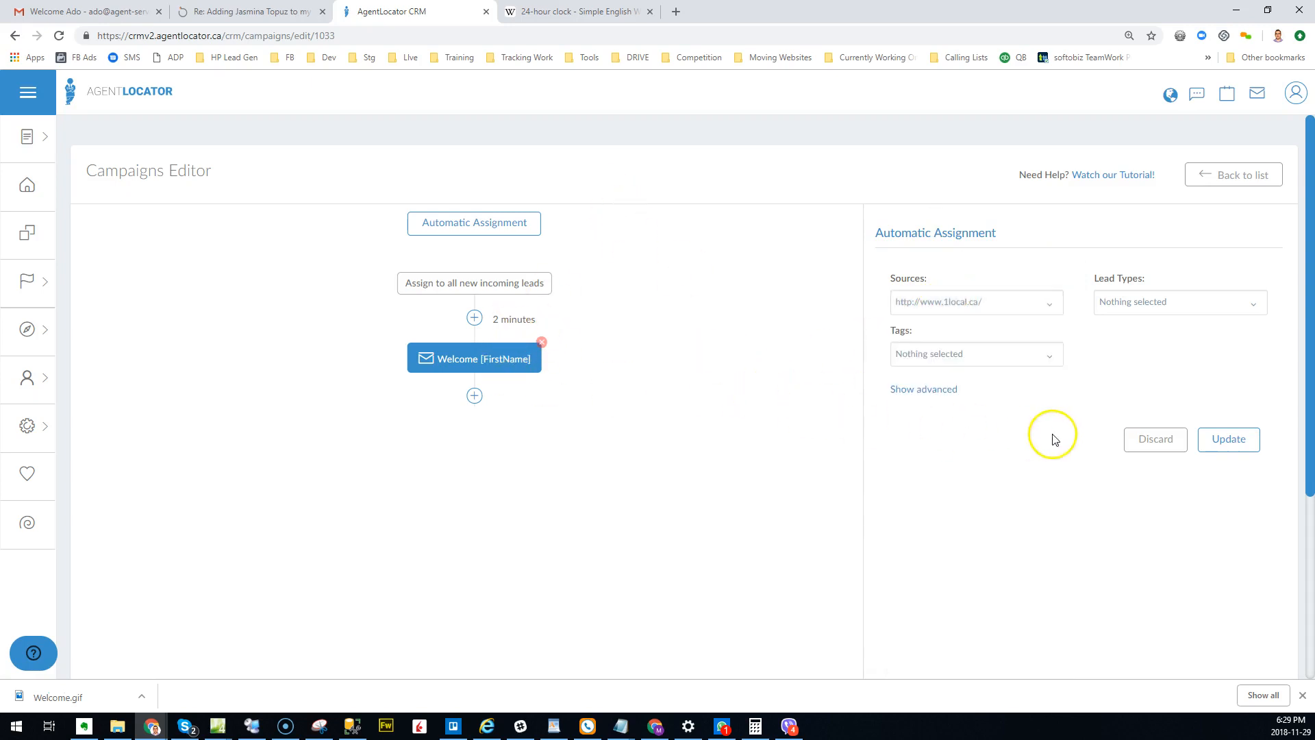